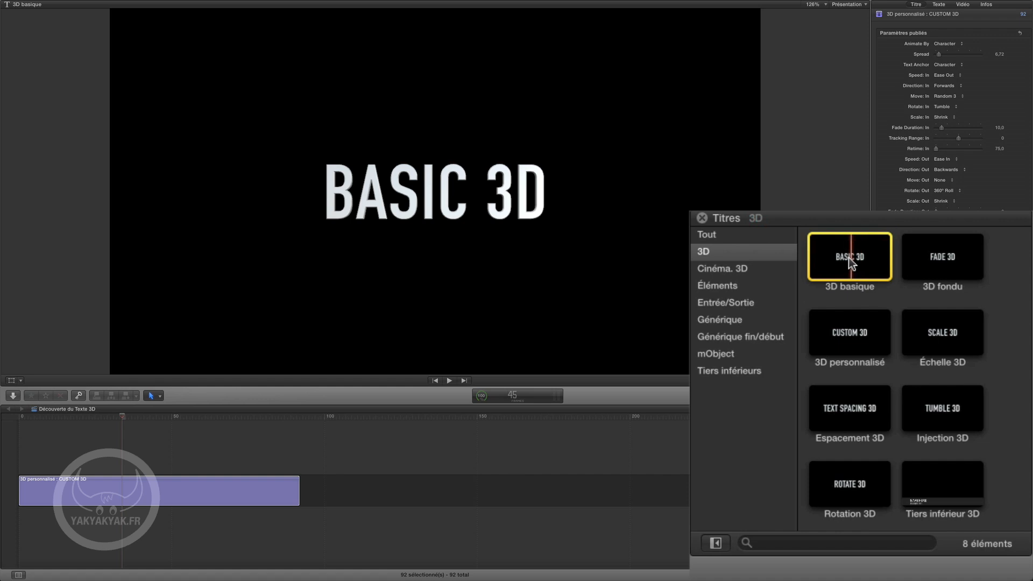
# Append the 3D basique and Injection 3D titles after the existing title in the timeline and preview their animations
pyautogui.moveTo(851, 258); pyautogui.dragTo(308, 487)
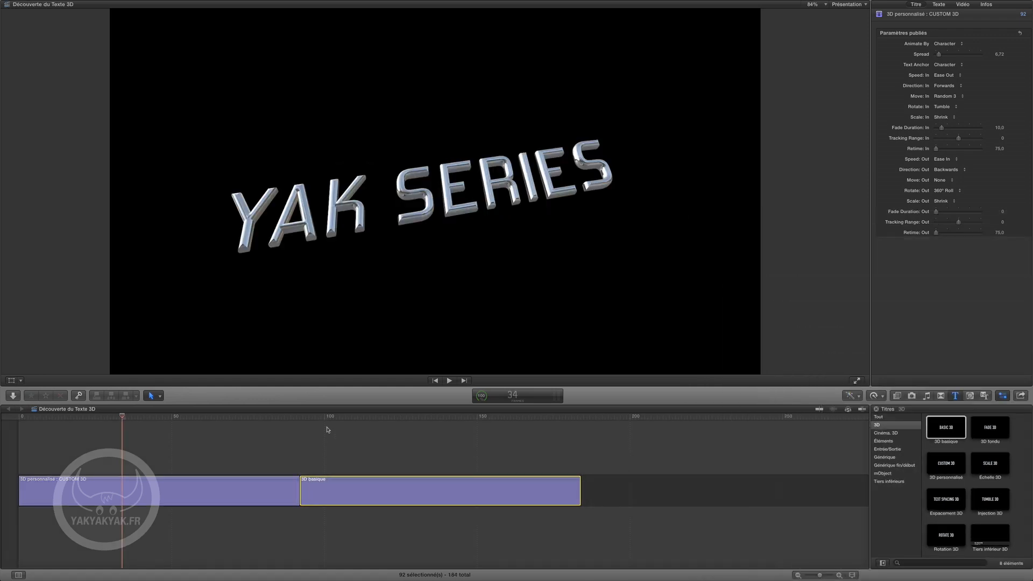
pyautogui.moveTo(314, 419); pyautogui.dragTo(443, 476)
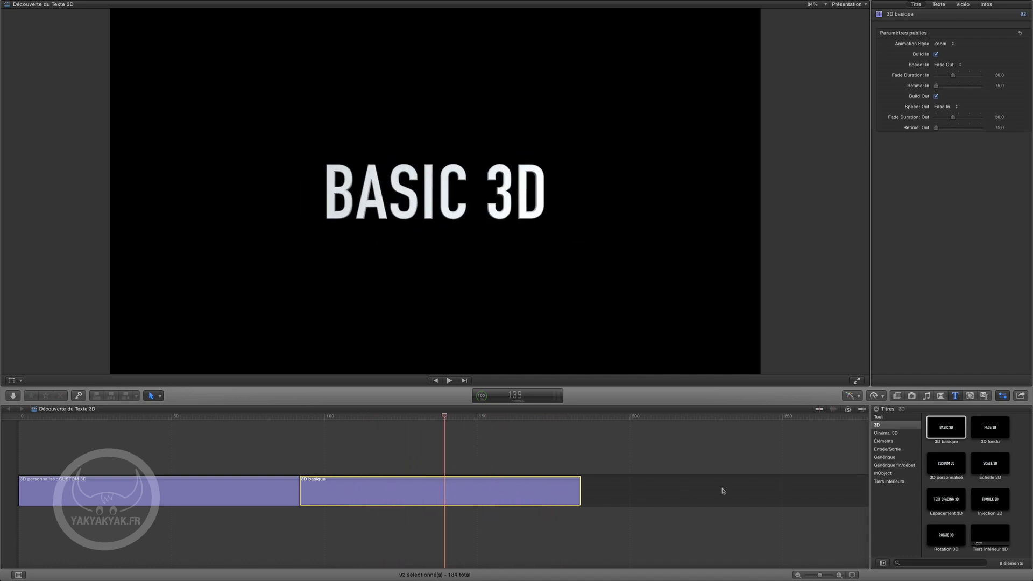
pyautogui.moveTo(942, 447); pyautogui.dragTo(591, 484)
pyautogui.moveTo(596, 417); pyautogui.dragTo(422, 485)
# Delete all titles from the timeline and return the playhead to the beginning
pyautogui.moveTo(644, 448); pyautogui.dragTo(217, 547)
pyautogui.press('Delete')
pyautogui.press('Home')
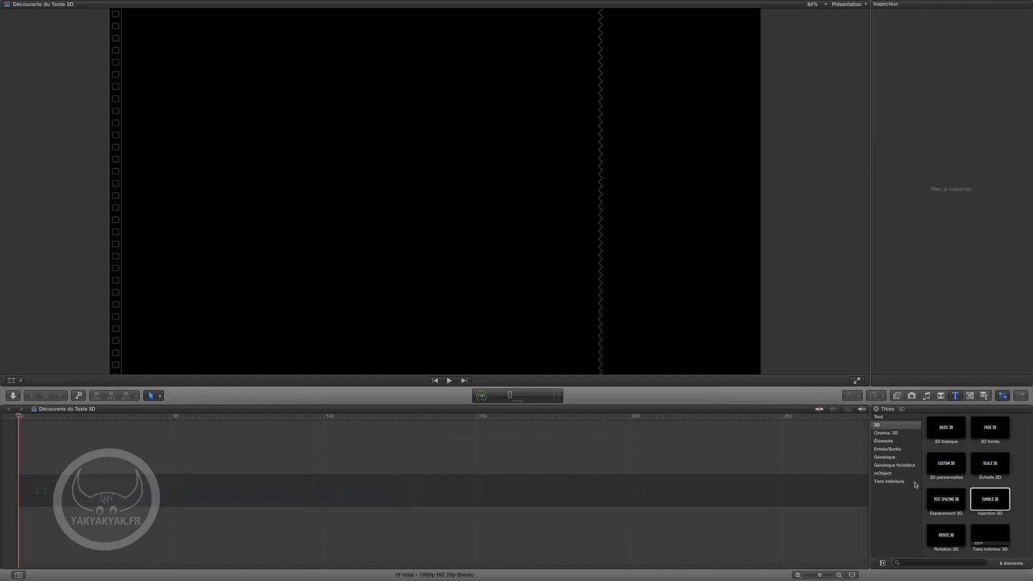
# Place the 3D personnalisé title at the timeline start with the video rate set to 25p, and preview its playback
pyautogui.click(944, 465)
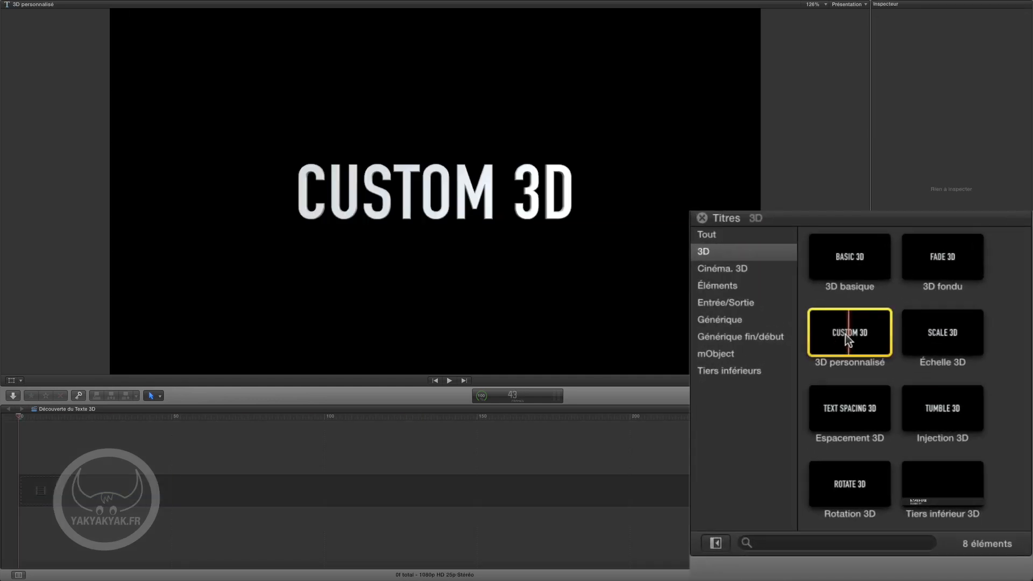
pyautogui.moveTo(848, 334); pyautogui.dragTo(14, 492)
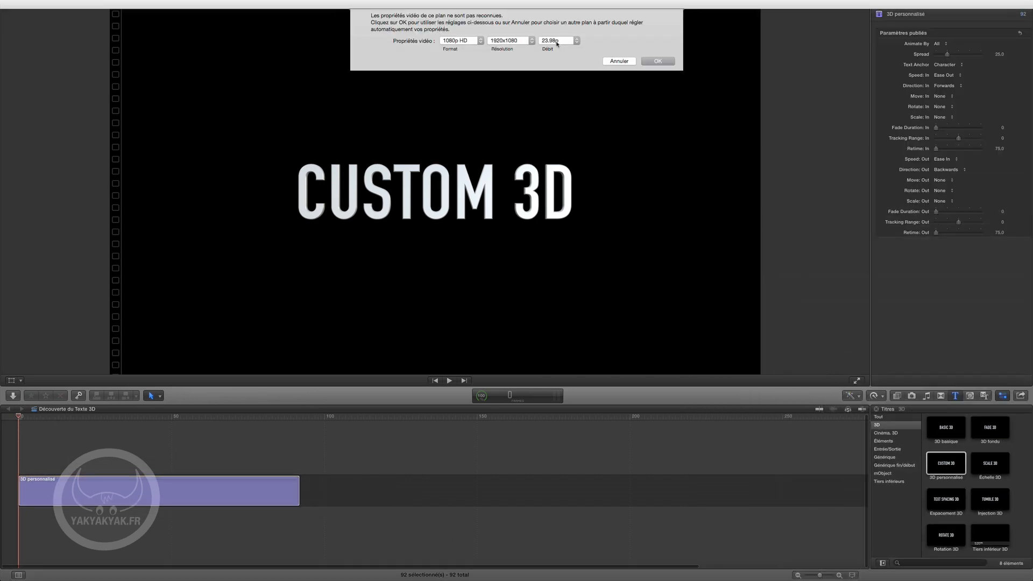
pyautogui.click(557, 42)
pyautogui.click(554, 56)
pyautogui.click(656, 63)
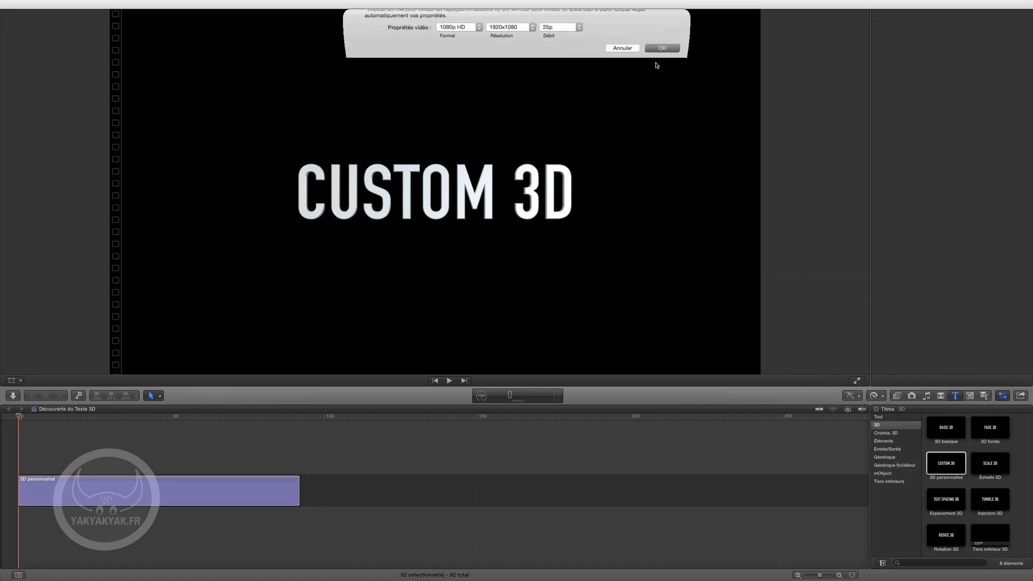
pyautogui.click(34, 418)
pyautogui.press('space')
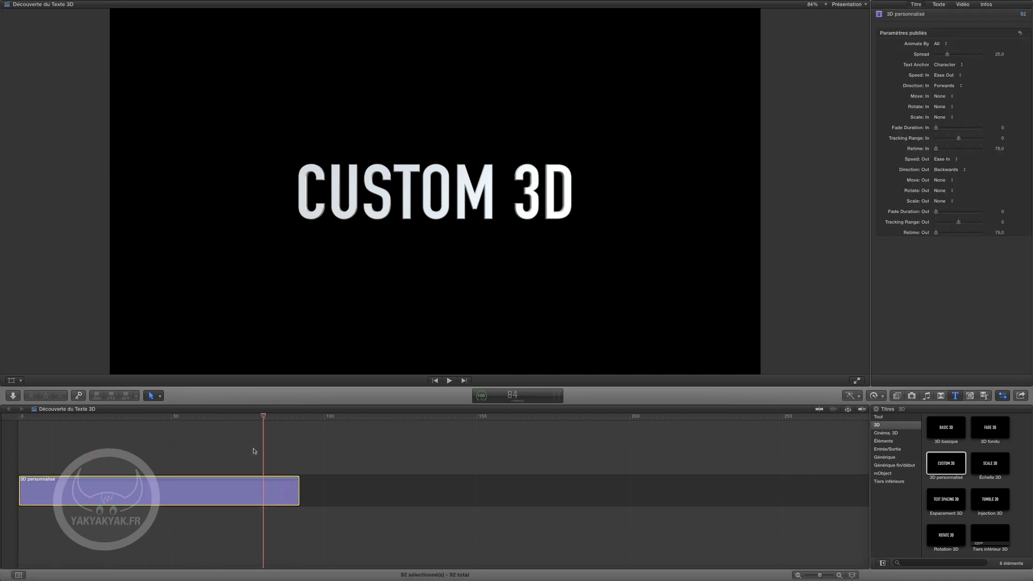
pyautogui.moveTo(226, 417); pyautogui.dragTo(5, 452)
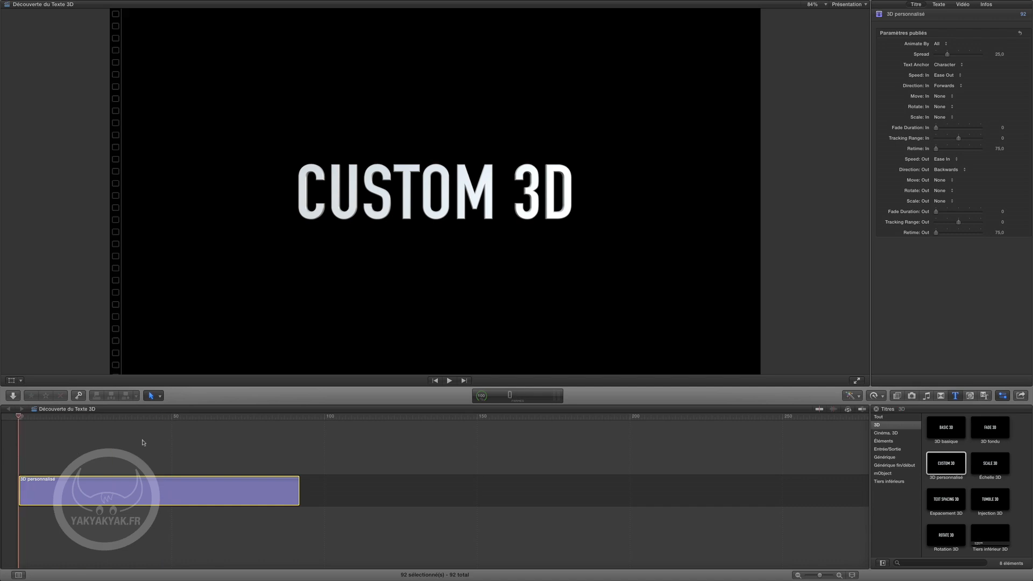
# Replace the title text with "YAK SERIES", apply the Chrome 3D style and scrub through the result
pyautogui.click(938, 5)
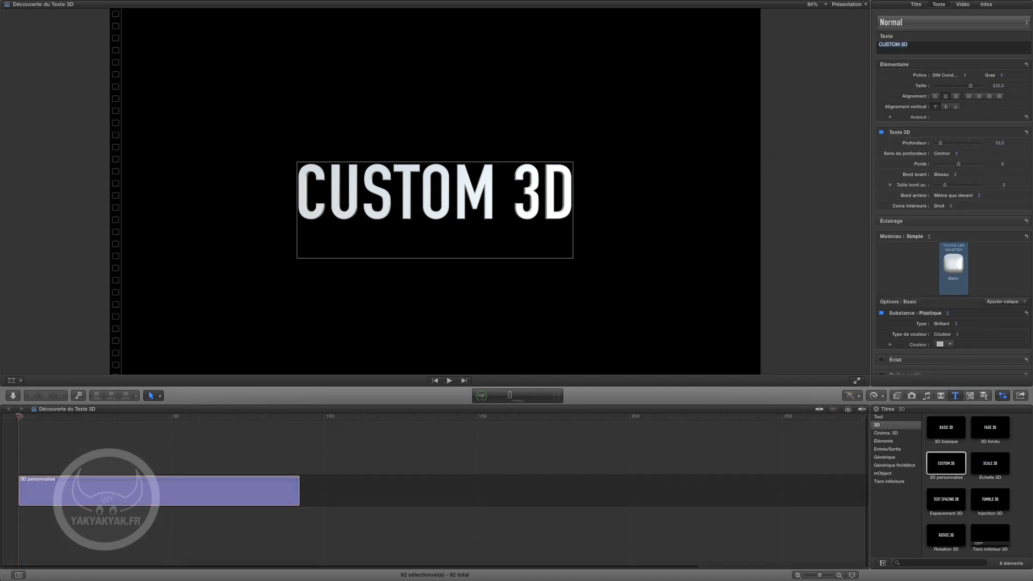
pyautogui.write('YAK SERIES')
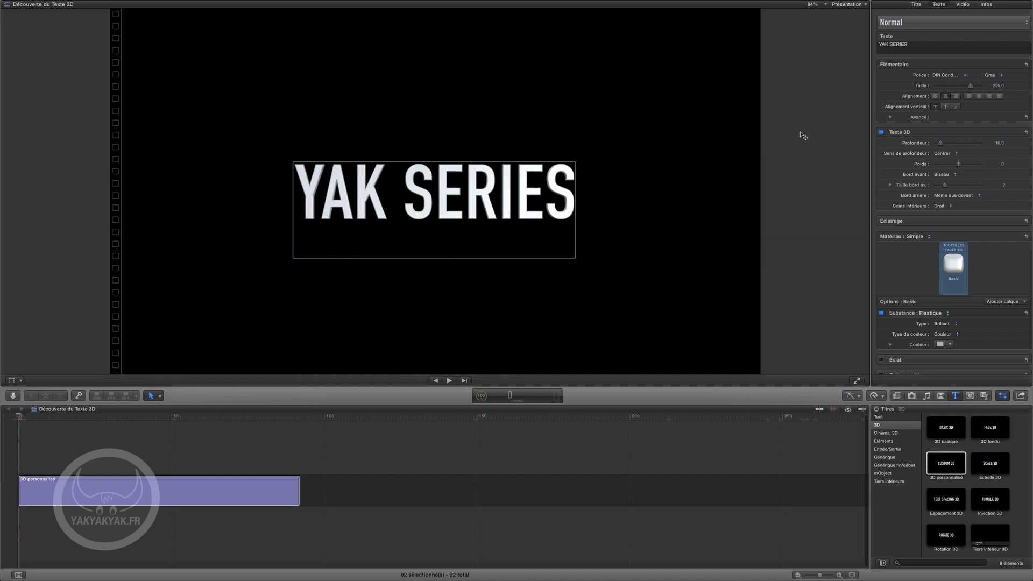
pyautogui.click(931, 22)
pyautogui.moveTo(917, 54)
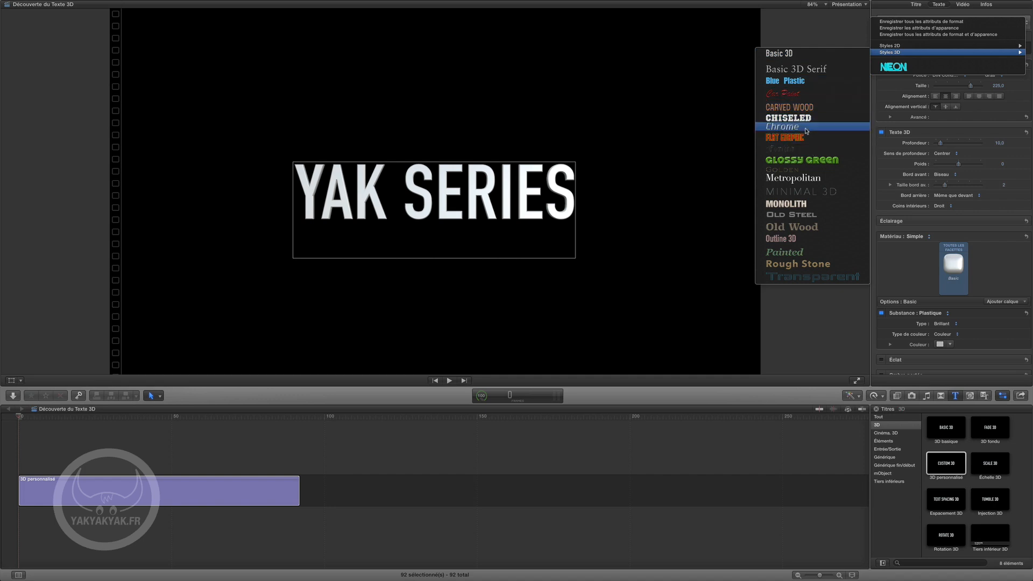
pyautogui.click(806, 131)
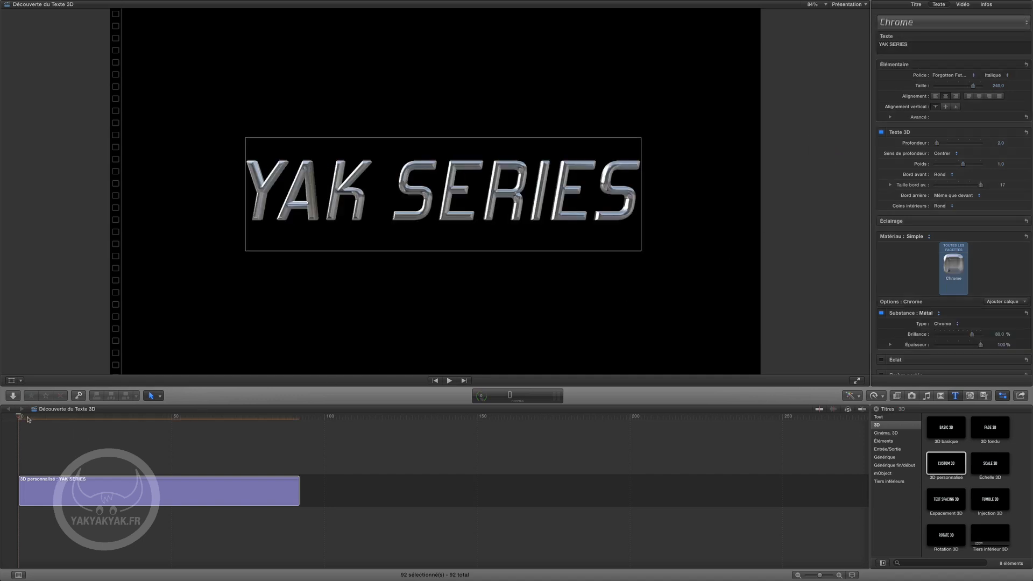
pyautogui.moveTo(34, 418); pyautogui.dragTo(153, 432)
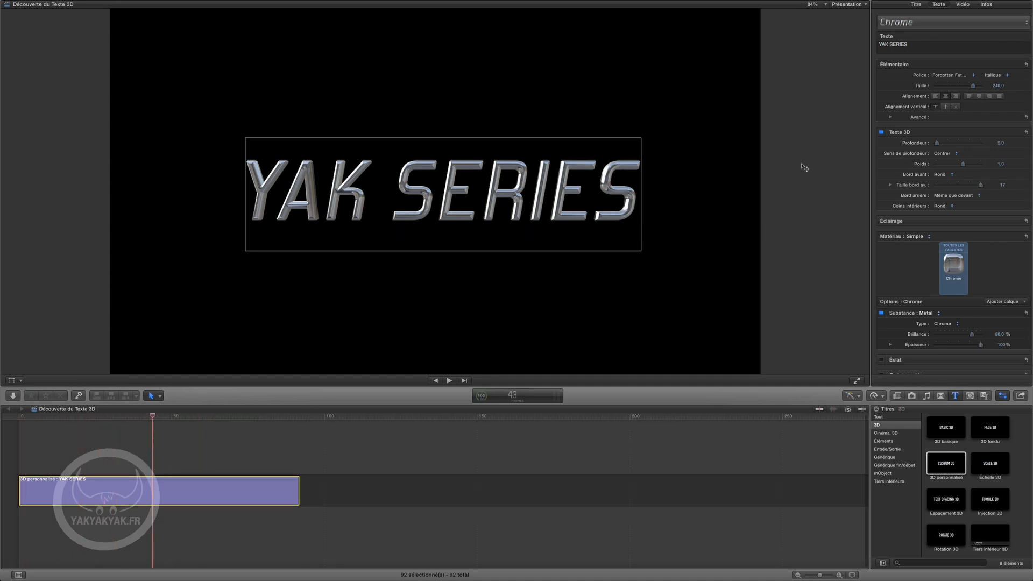
# Set the title's Animate By to Line and Move: In to Up, and scrub through the entrance animation
pyautogui.click(916, 6)
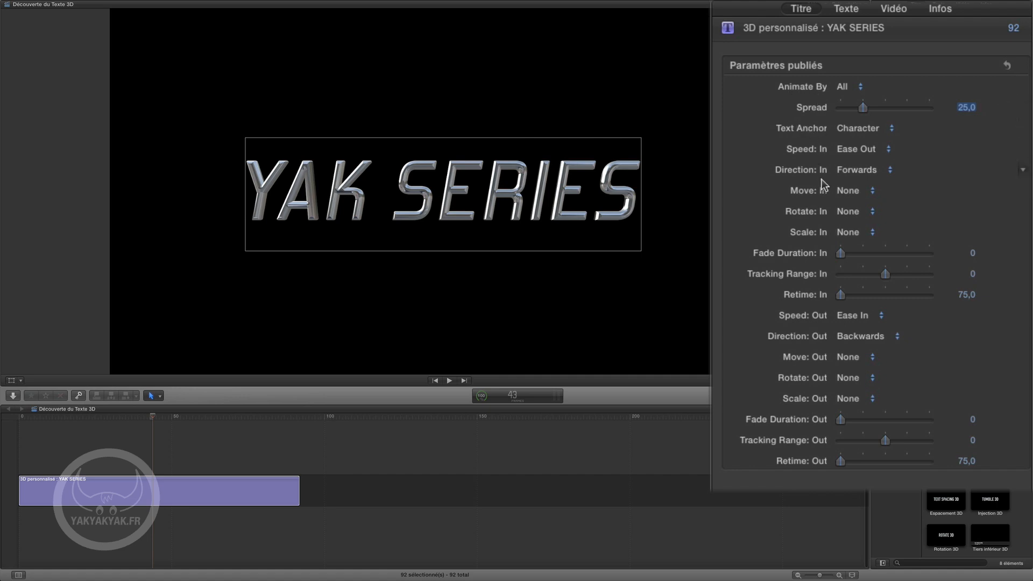
pyautogui.click(859, 225)
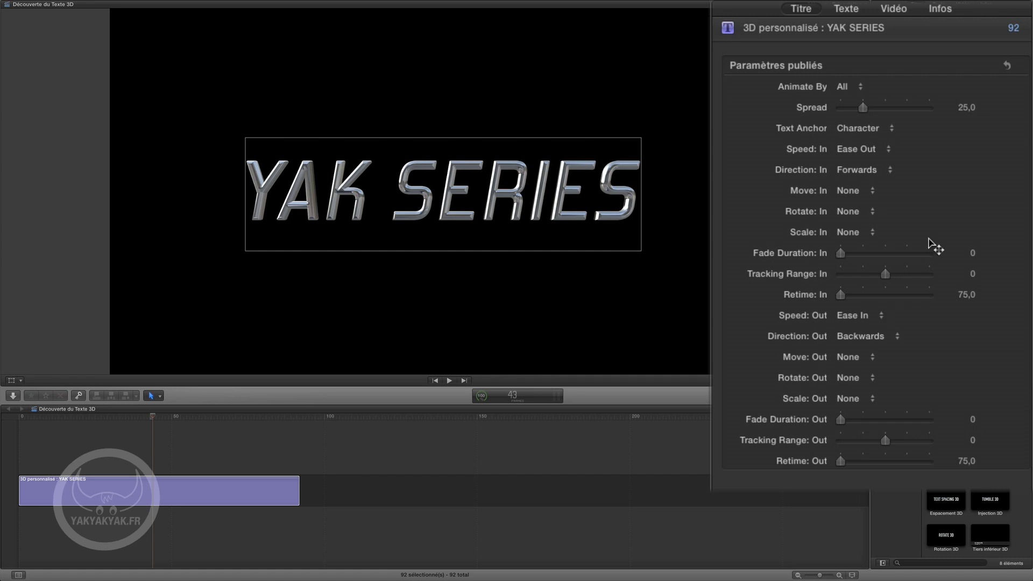
pyautogui.click(844, 89)
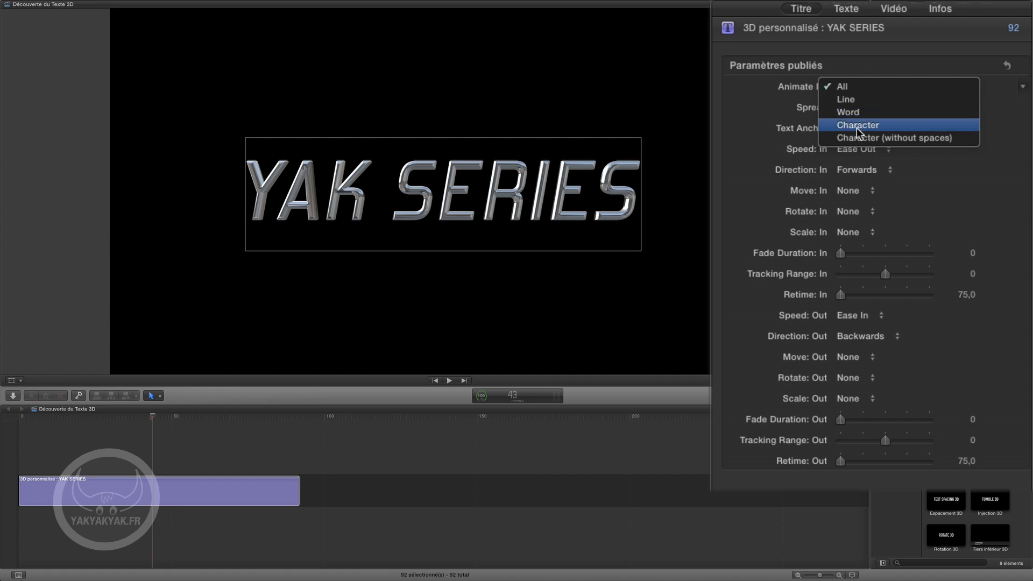
pyautogui.click(850, 101)
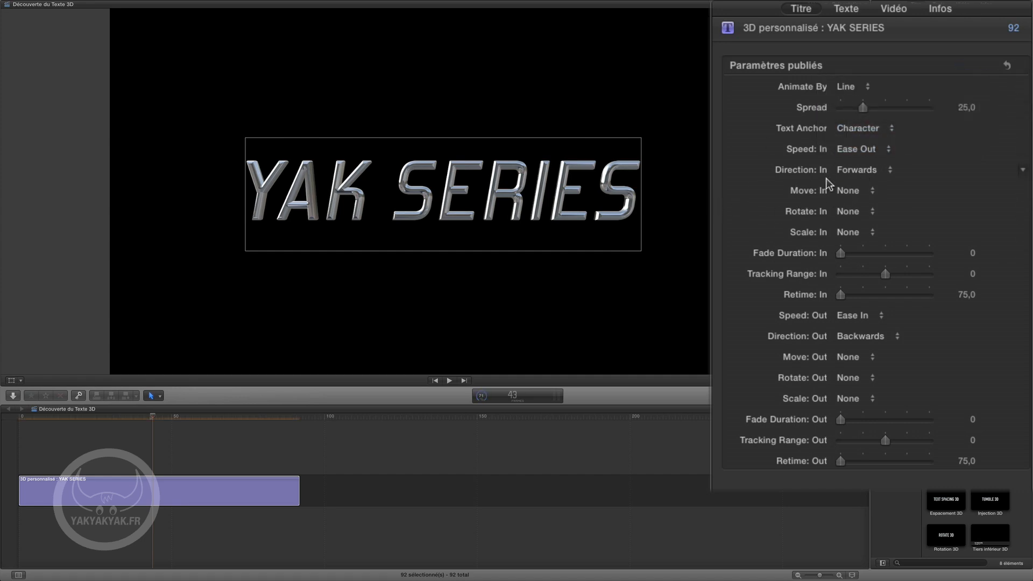
pyautogui.click(848, 193)
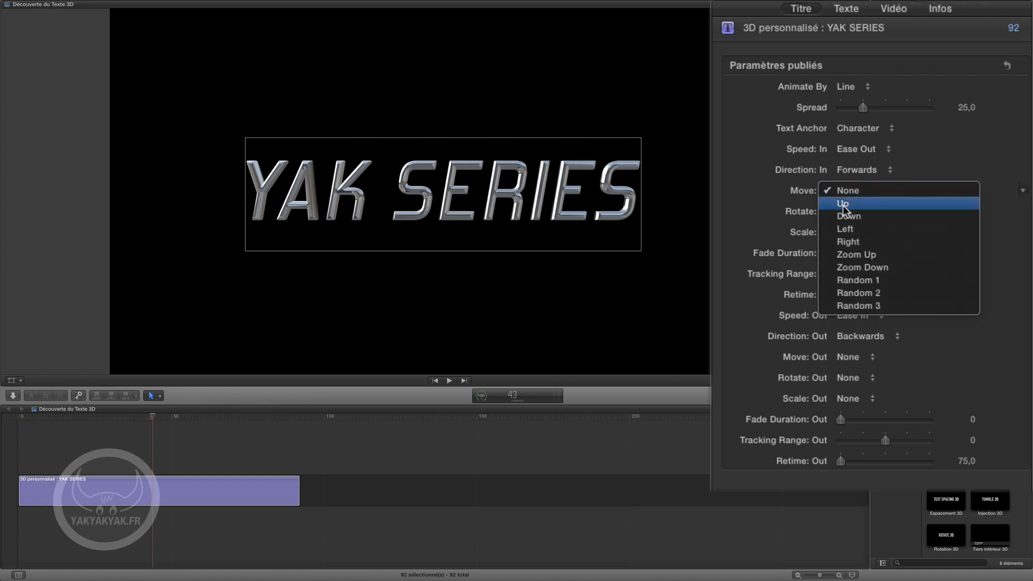
pyautogui.click(844, 204)
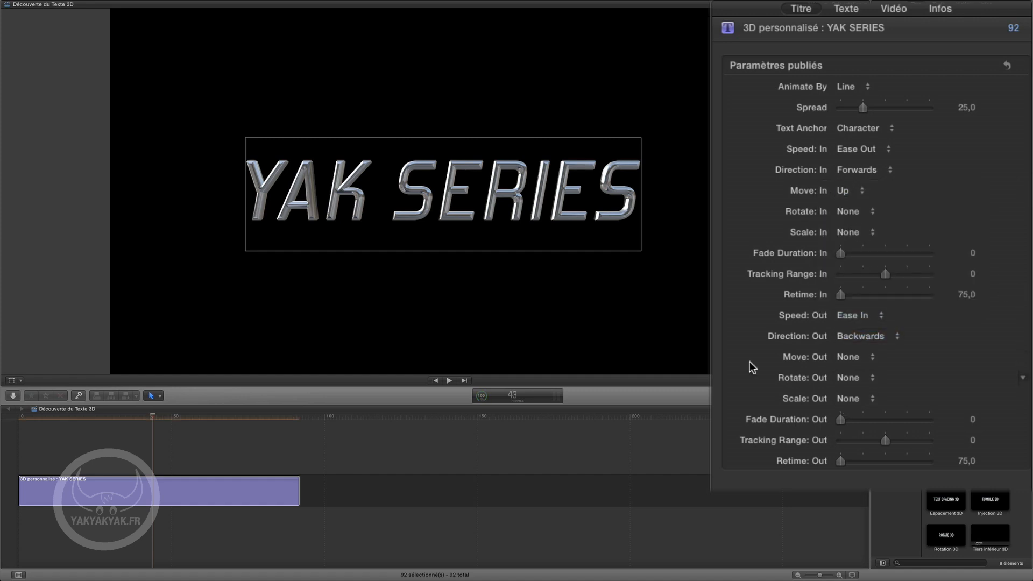
pyautogui.moveTo(114, 416); pyautogui.dragTo(88, 419)
pyautogui.press('super+equal')
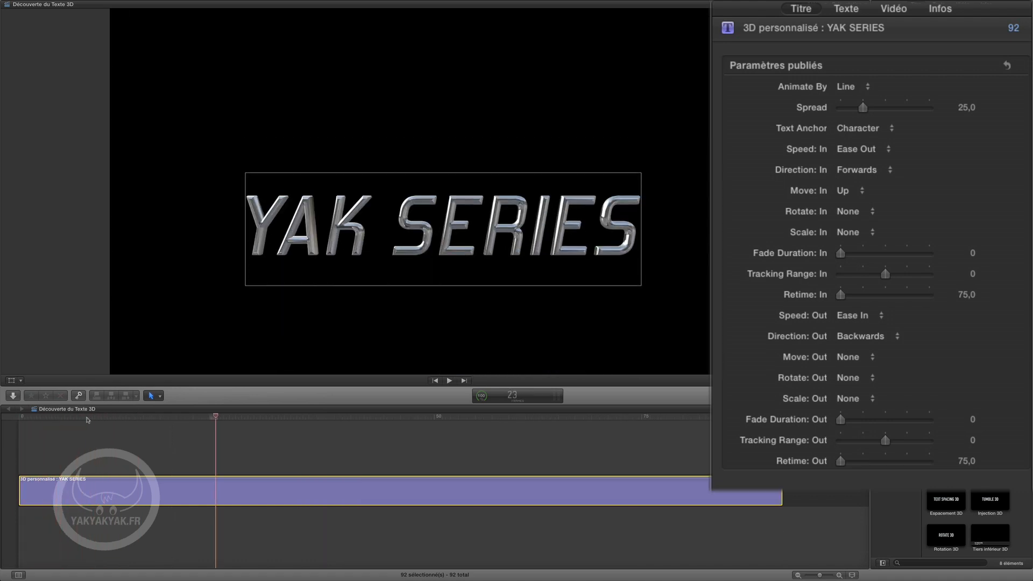
pyautogui.moveTo(185, 417); pyautogui.dragTo(215, 446)
pyautogui.moveTo(238, 441); pyautogui.dragTo(201, 468)
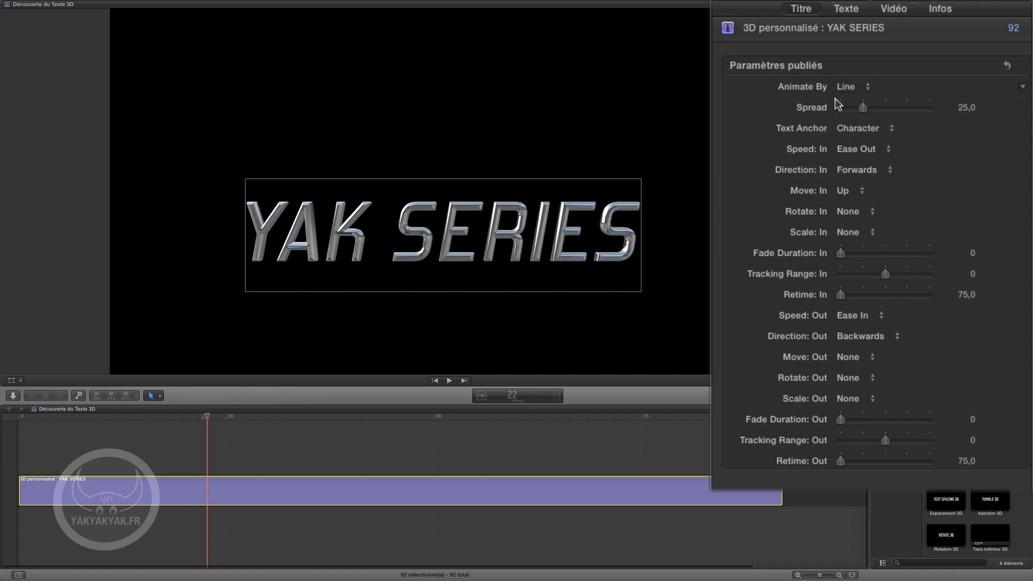
# Set the title's Animate By to Character and scrub through the entrance movement
pyautogui.click(850, 88)
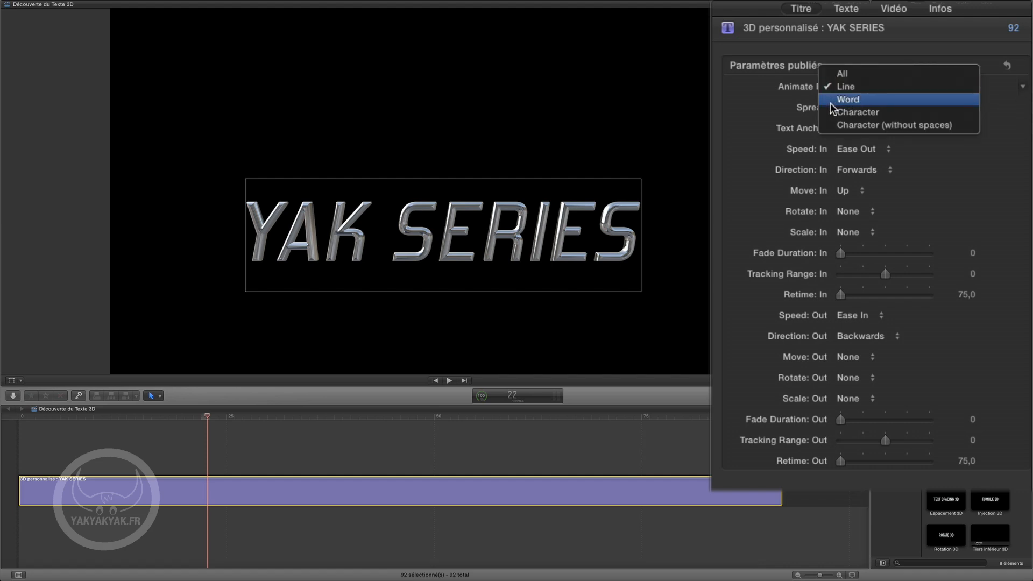
pyautogui.click(850, 112)
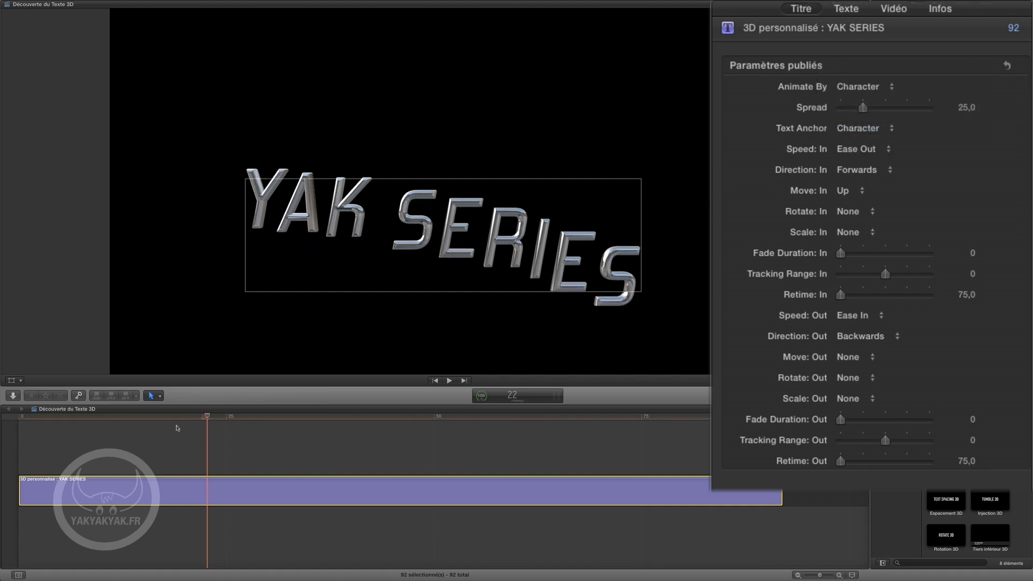
pyautogui.moveTo(166, 420); pyautogui.dragTo(190, 455)
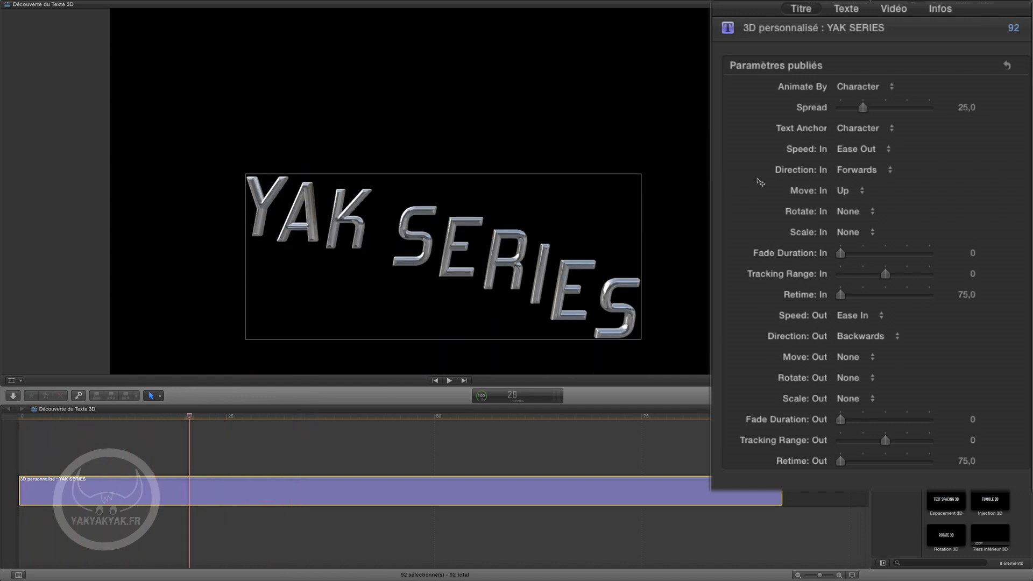
# Set the title's Animate By to Word and play the entrance from the first frame
pyautogui.click(846, 90)
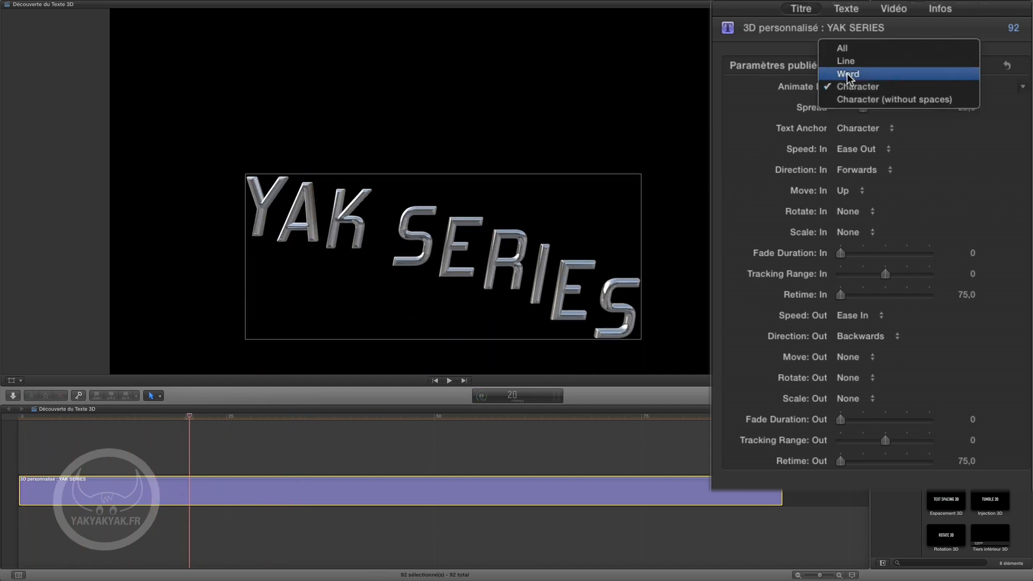
pyautogui.click(847, 73)
pyautogui.moveTo(183, 419); pyautogui.dragTo(156, 438)
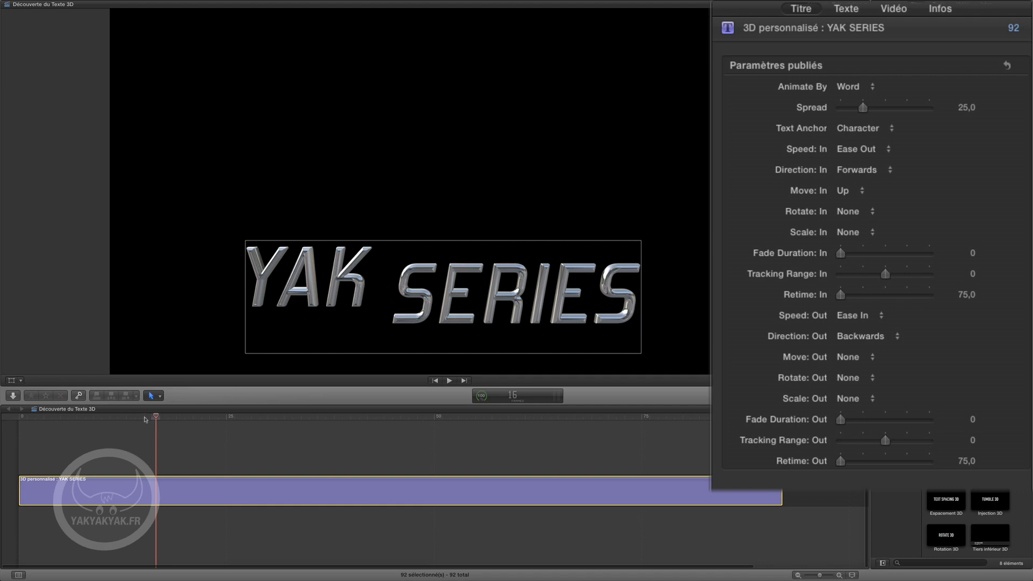
pyautogui.moveTo(144, 419); pyautogui.dragTo(9, 420)
pyautogui.press('space')
pyautogui.press('space')
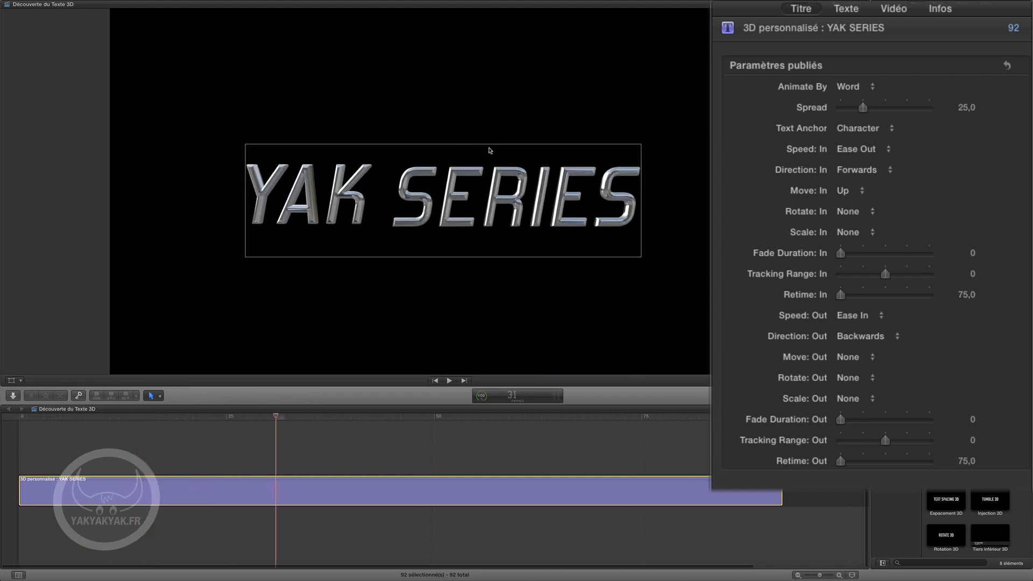
# Move the YAK SERIES title vertically upward in the viewer and return the playhead to the first frame
pyautogui.click(431, 203)
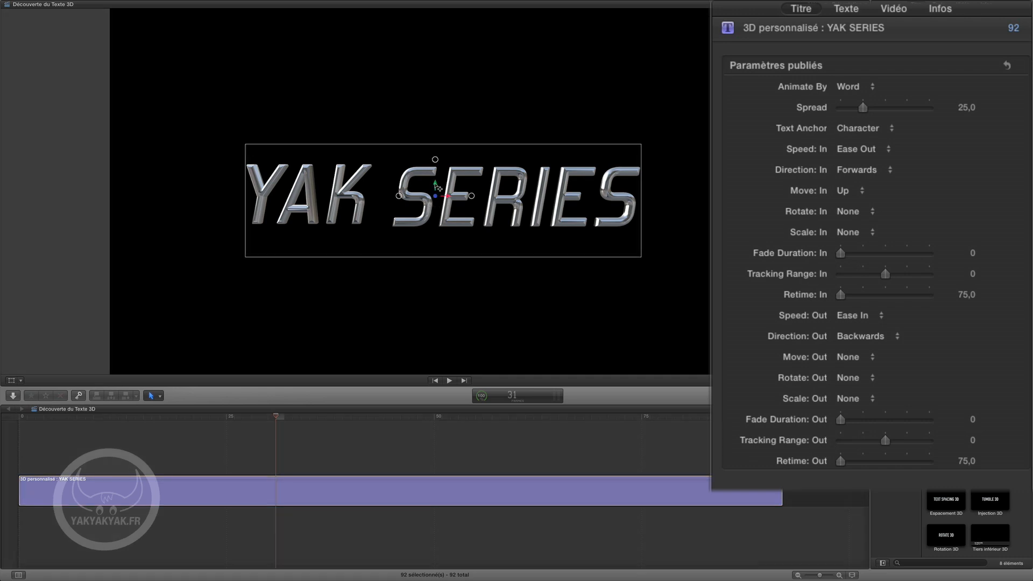
pyautogui.moveTo(435, 184); pyautogui.dragTo(435, 40)
pyautogui.moveTo(237, 418); pyautogui.dragTo(2, 424)
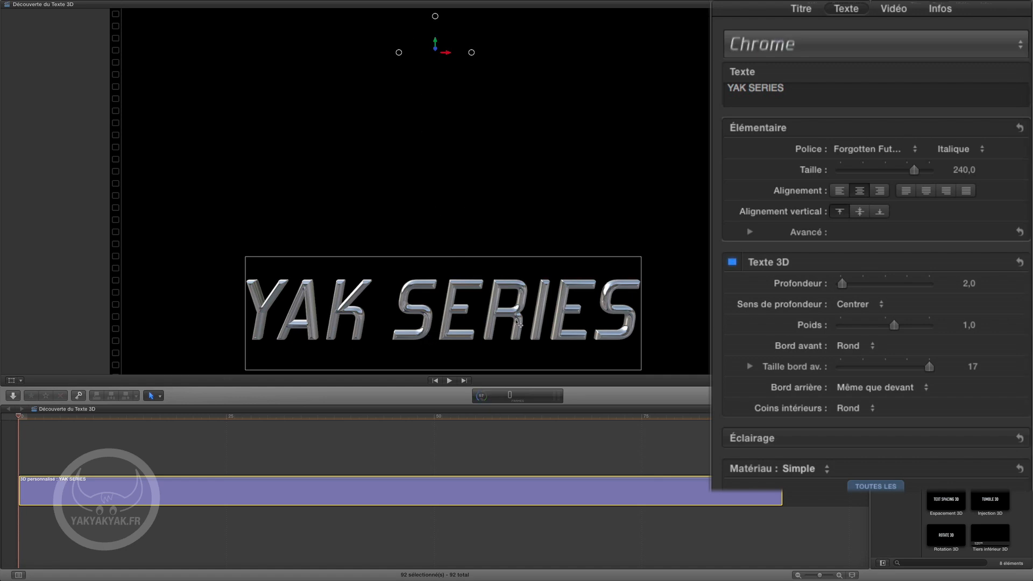
# Set the repositioned title's Animate By to Line and check the start of its entrance
pyautogui.click(800, 10)
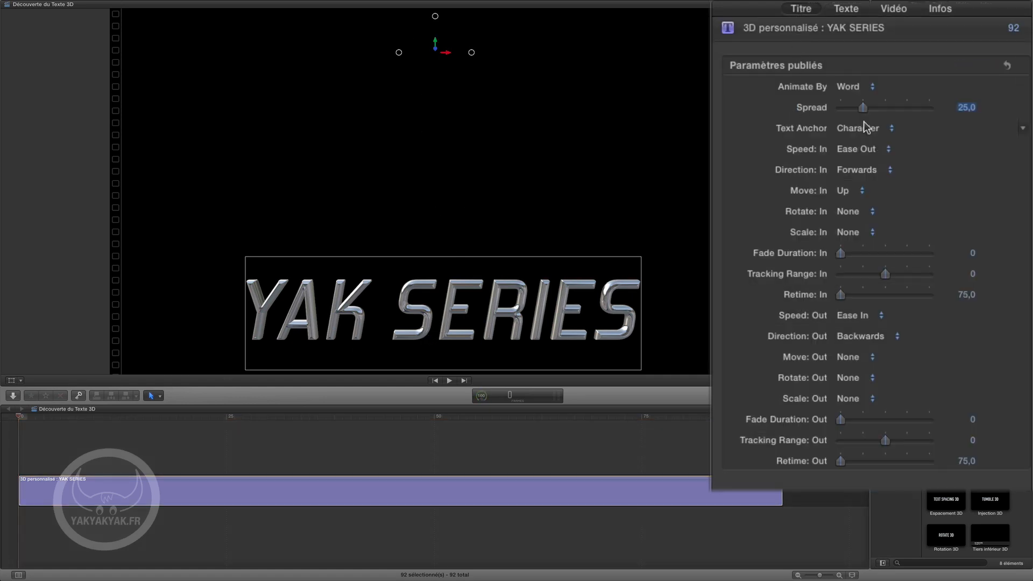
pyautogui.click(847, 87)
pyautogui.click(851, 77)
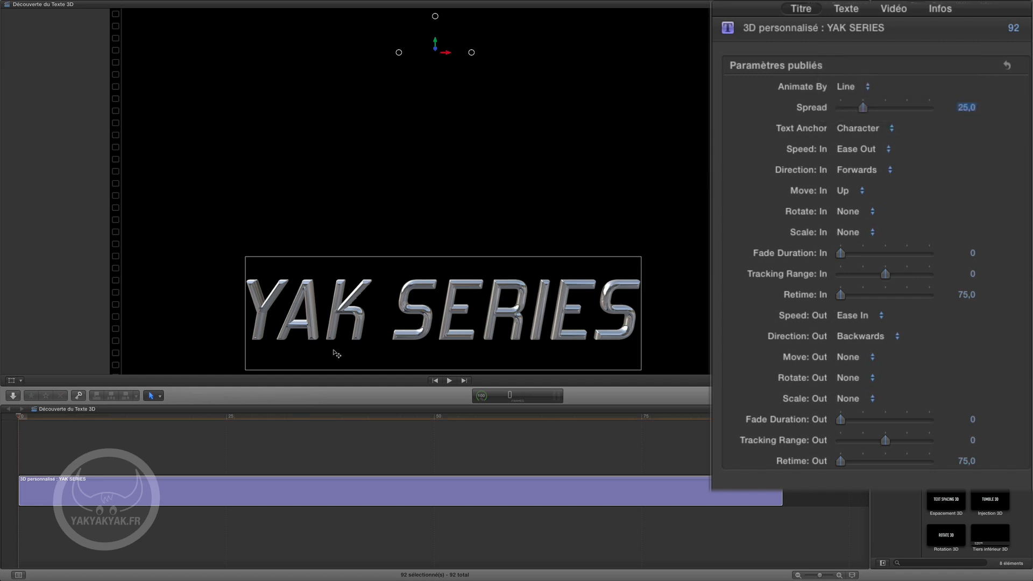
pyautogui.moveTo(24, 417); pyautogui.dragTo(1, 422)
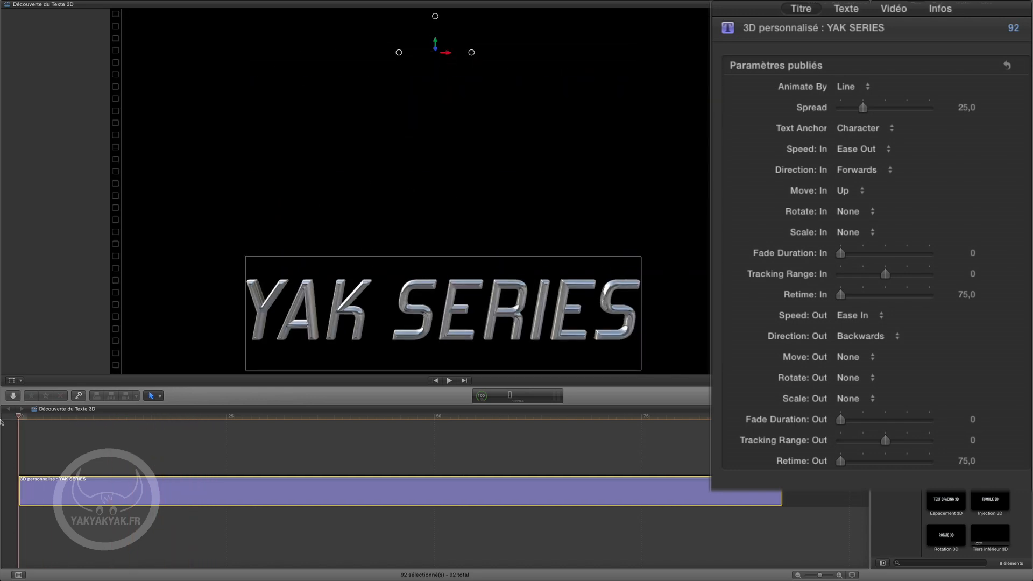
# Set Animate By to Character for the repositioned title and scrub its entrance from the first frame
pyautogui.click(844, 89)
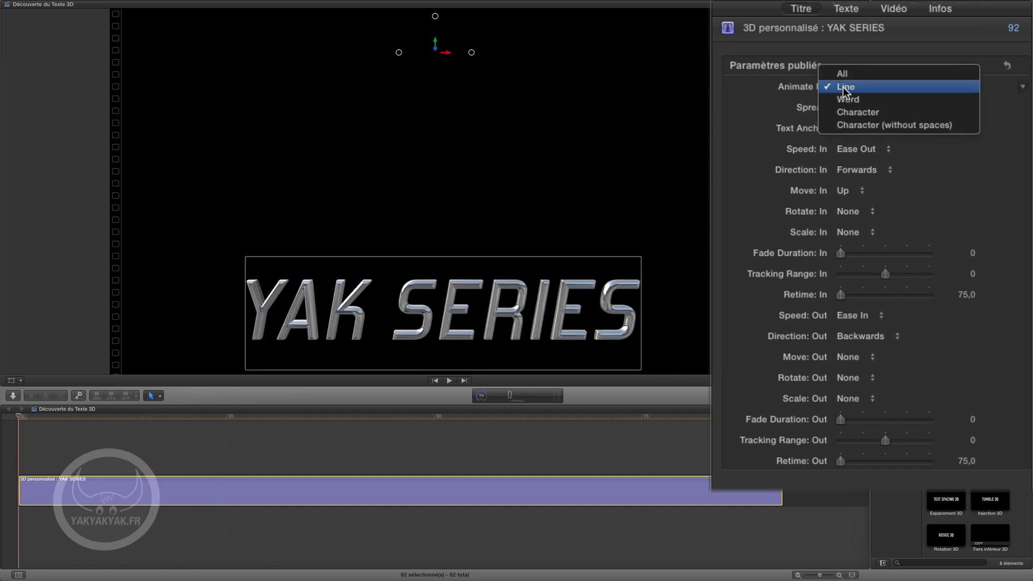
pyautogui.click(841, 117)
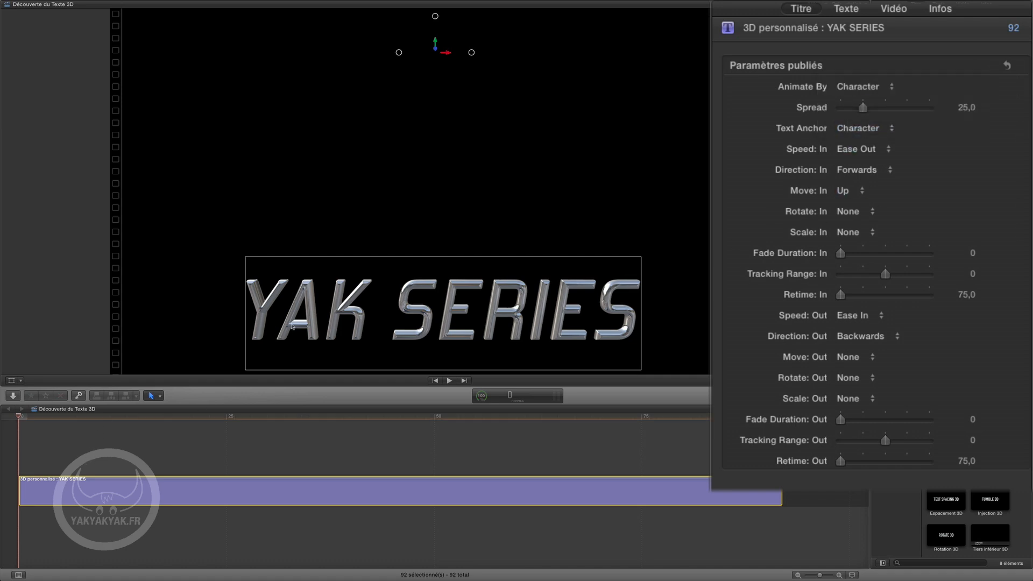
pyautogui.moveTo(22, 419); pyautogui.dragTo(9, 447)
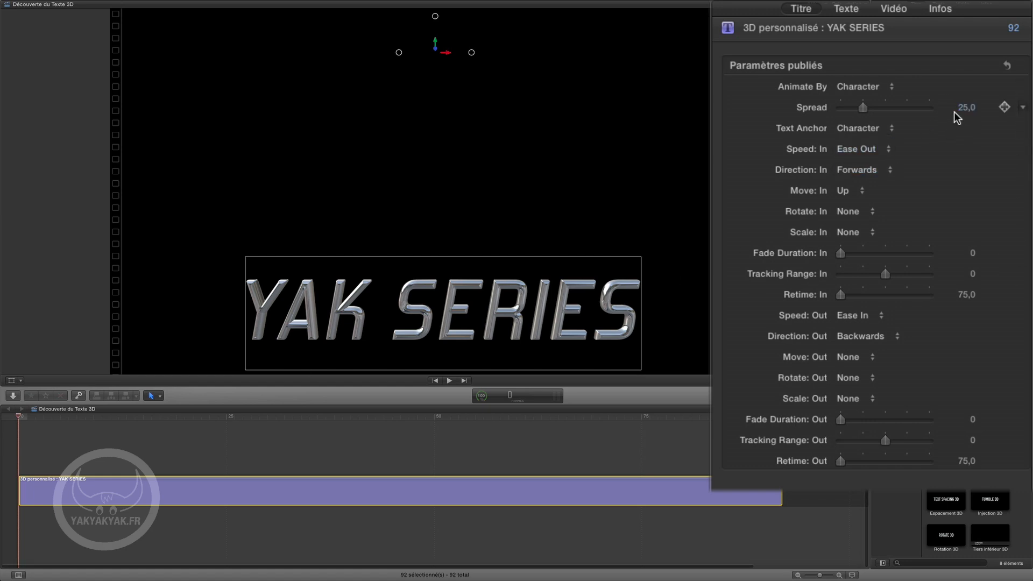
# Set the title's Spread to 0 with Animate By at Character and scrub the start of its entrance
pyautogui.click(860, 88)
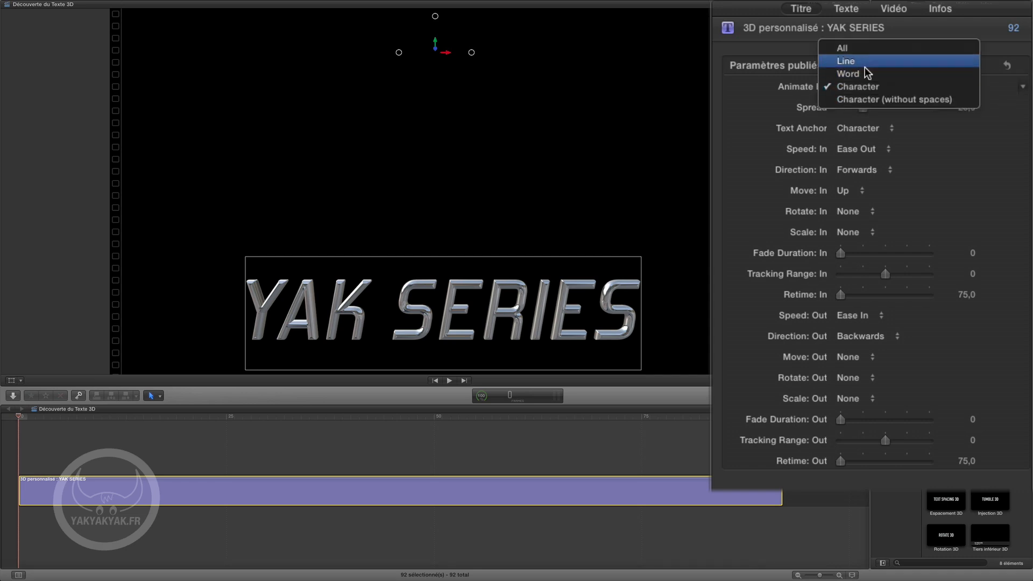
pyautogui.click(858, 89)
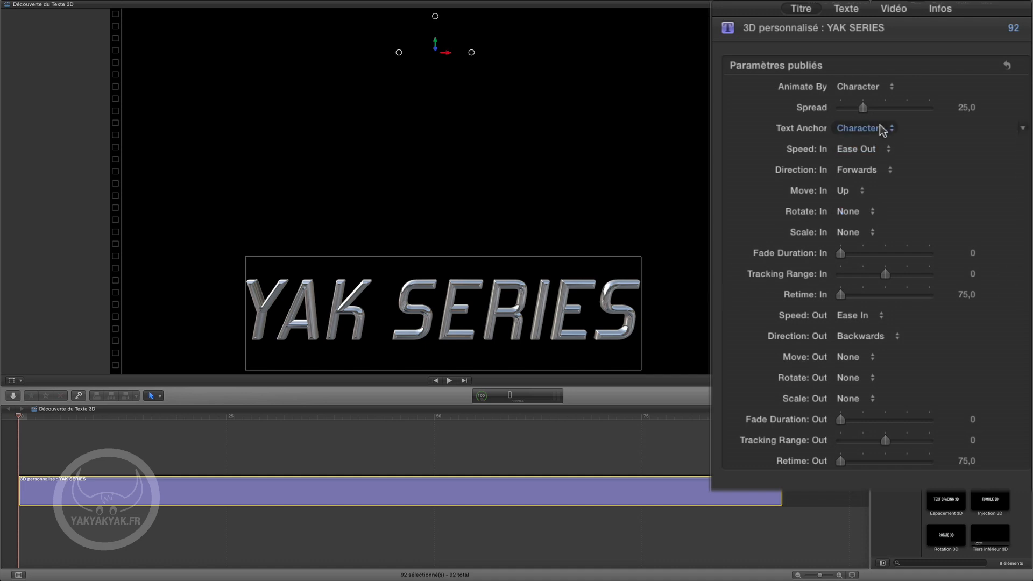
pyautogui.moveTo(857, 111); pyautogui.dragTo(831, 118)
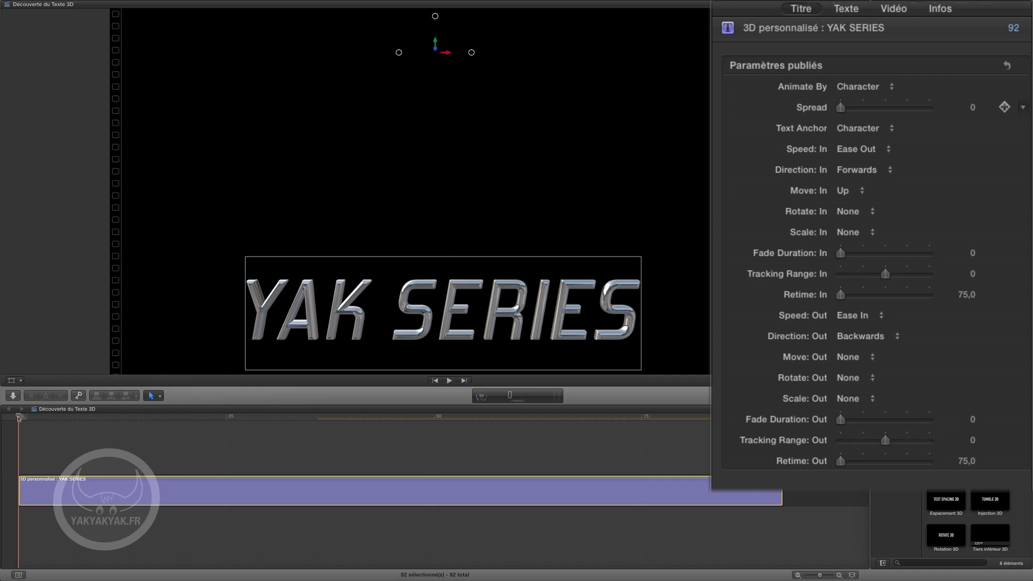
pyautogui.moveTo(19, 419)
pyautogui.mouseDown()
pyautogui.moveTo(338, 418)
pyautogui.moveTo(39, 408)
pyautogui.moveTo(210, 399)
pyautogui.moveTo(330, 409)
pyautogui.moveTo(199, 406)
pyautogui.moveTo(11, 422)
pyautogui.mouseUp()
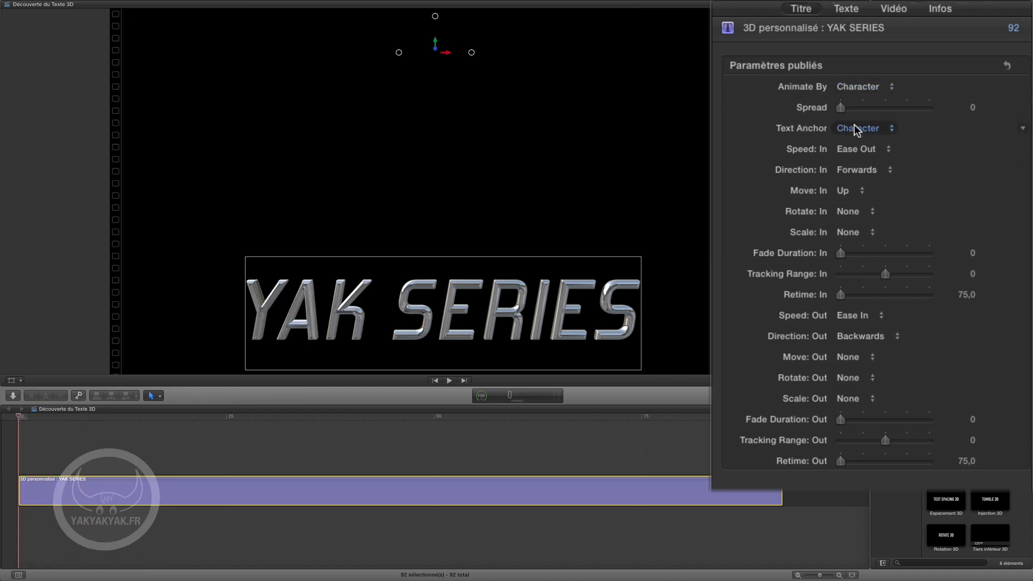
# Set the title's Spread to 1, play the entrance from the first frame and return the playhead to the start
pyautogui.click(966, 108)
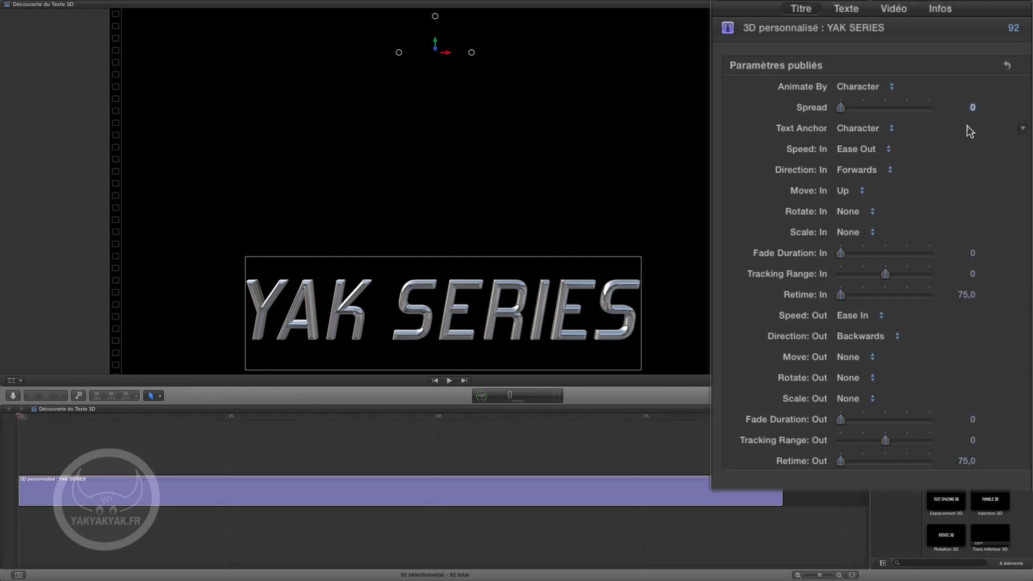
pyautogui.write('1')
pyautogui.press('Return')
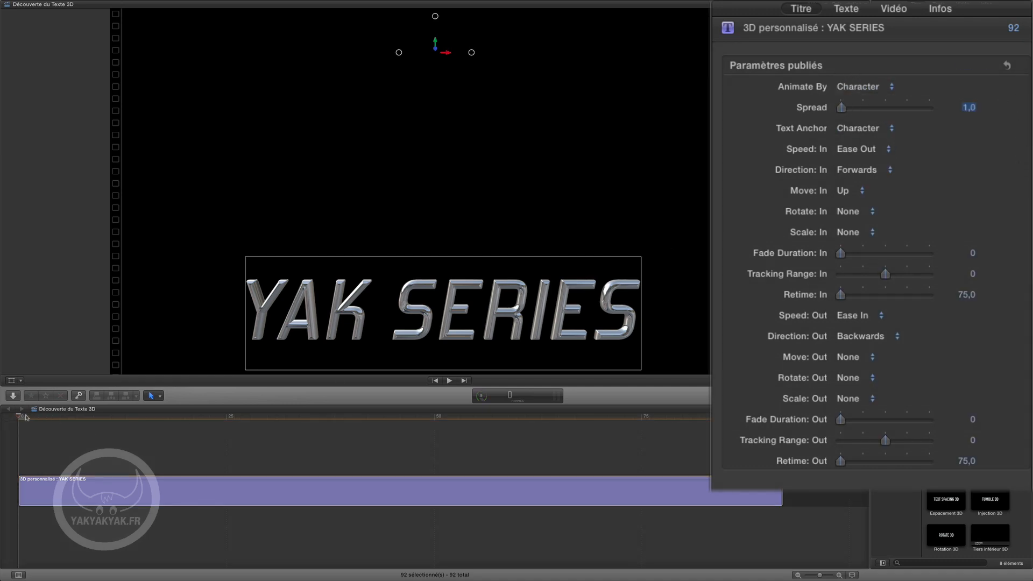
pyautogui.moveTo(20, 419)
pyautogui.mouseDown()
pyautogui.moveTo(107, 421)
pyautogui.moveTo(37, 429)
pyautogui.moveTo(113, 435)
pyautogui.moveTo(359, 420)
pyautogui.moveTo(1, 419)
pyautogui.mouseUp()
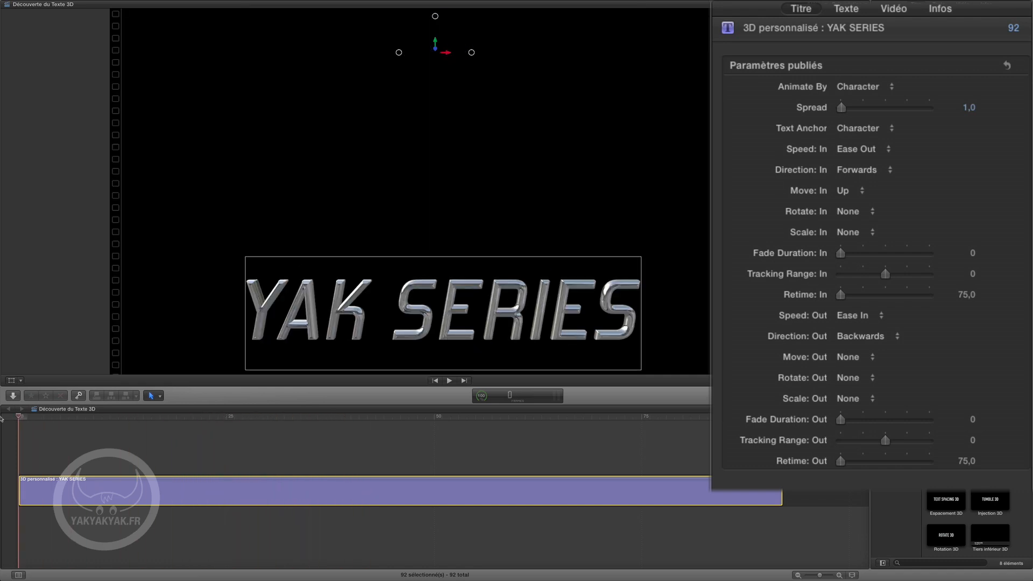
pyautogui.press('space')
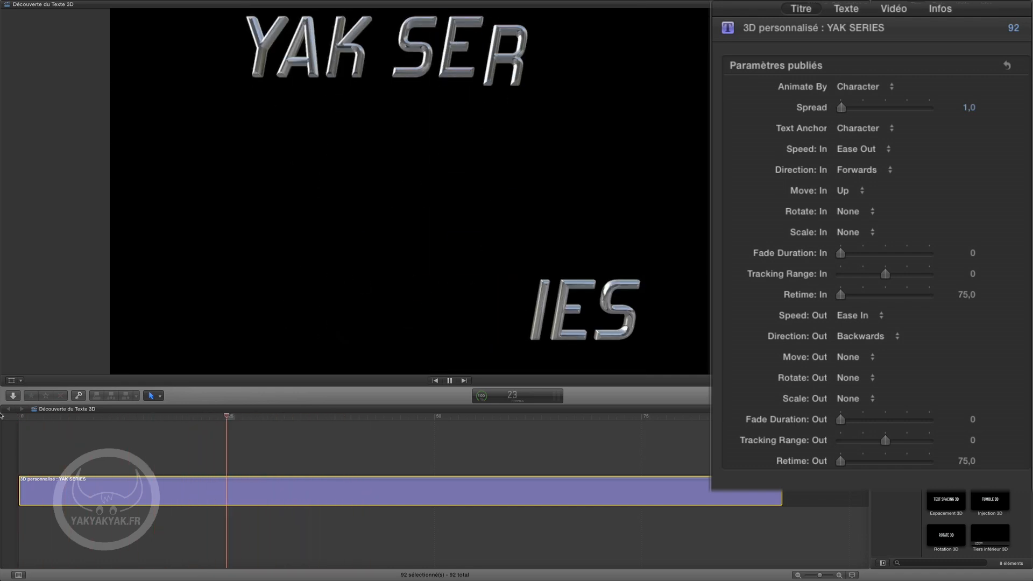
pyautogui.press('space')
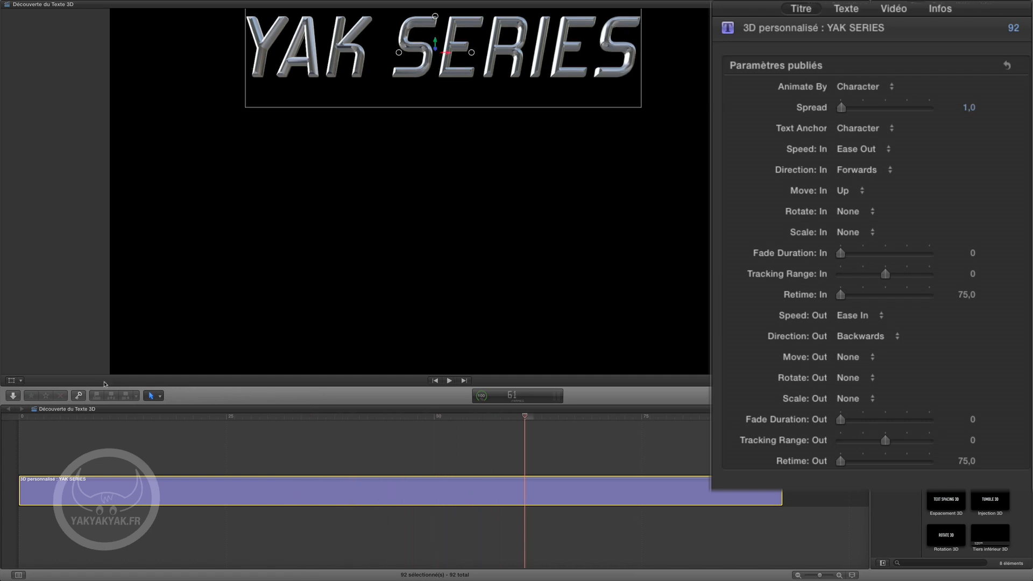
pyautogui.moveTo(142, 420); pyautogui.dragTo(7, 428)
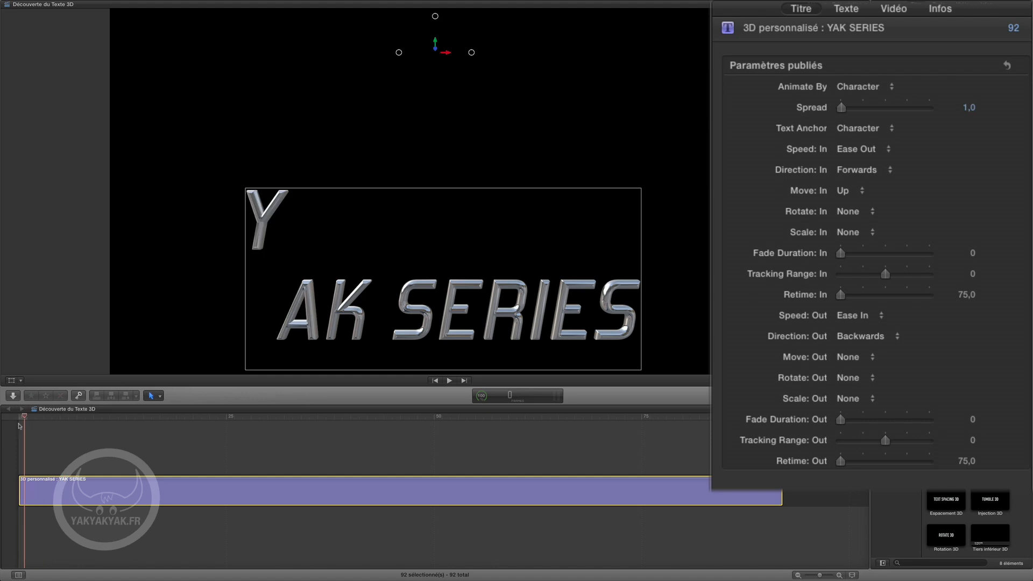
# Set the title's Spread to 3 and scrub the opening frames of its entrance
pyautogui.click(963, 109)
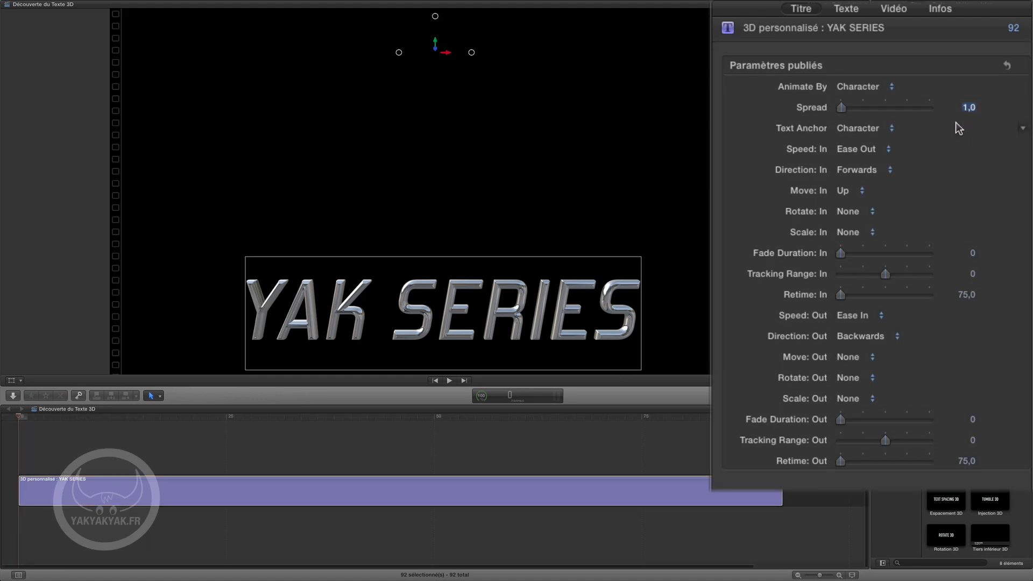
pyautogui.write('3')
pyautogui.press('Return')
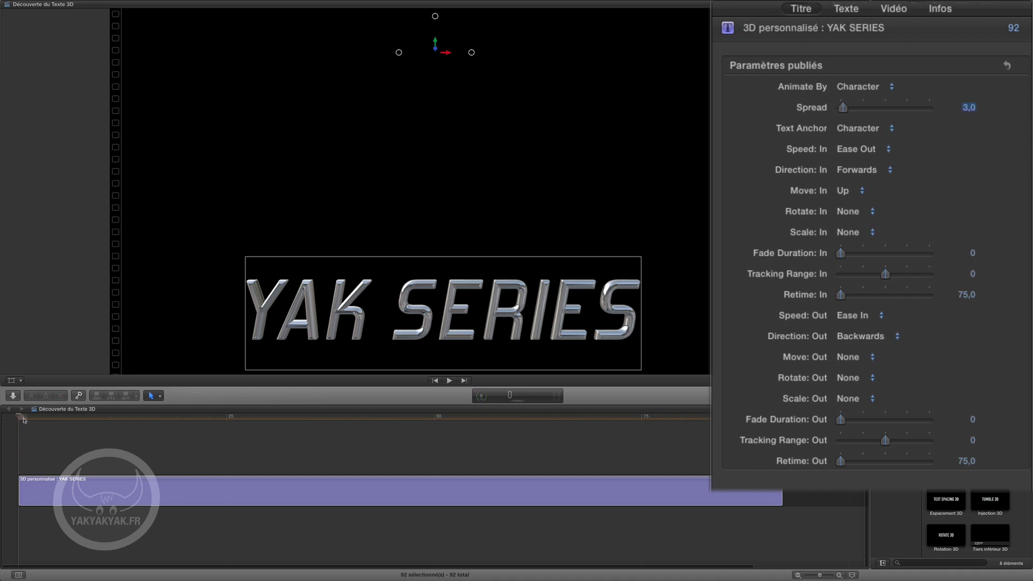
pyautogui.moveTo(28, 421); pyautogui.dragTo(49, 422)
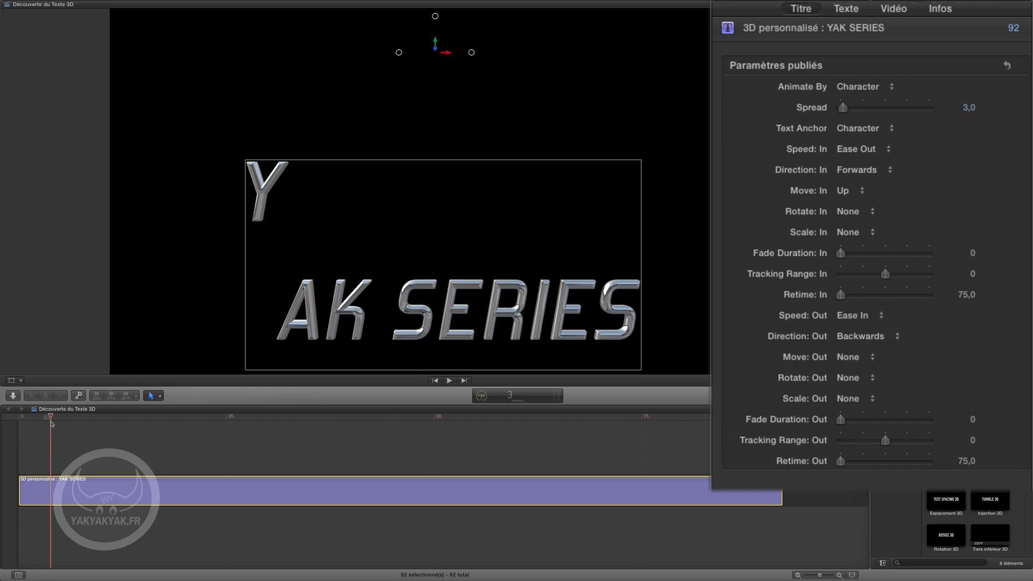
pyautogui.moveTo(52, 424); pyautogui.dragTo(15, 433)
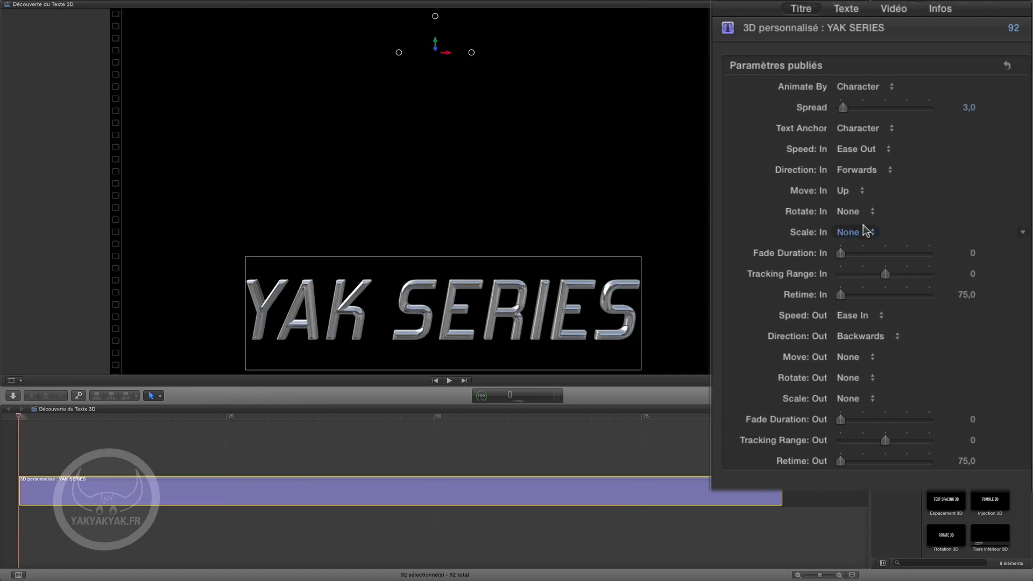
# Set the title's Spread to 6 and scrub the entrance, ending back at the first frame
pyautogui.click(965, 112)
pyautogui.write('6')
pyautogui.press('Return')
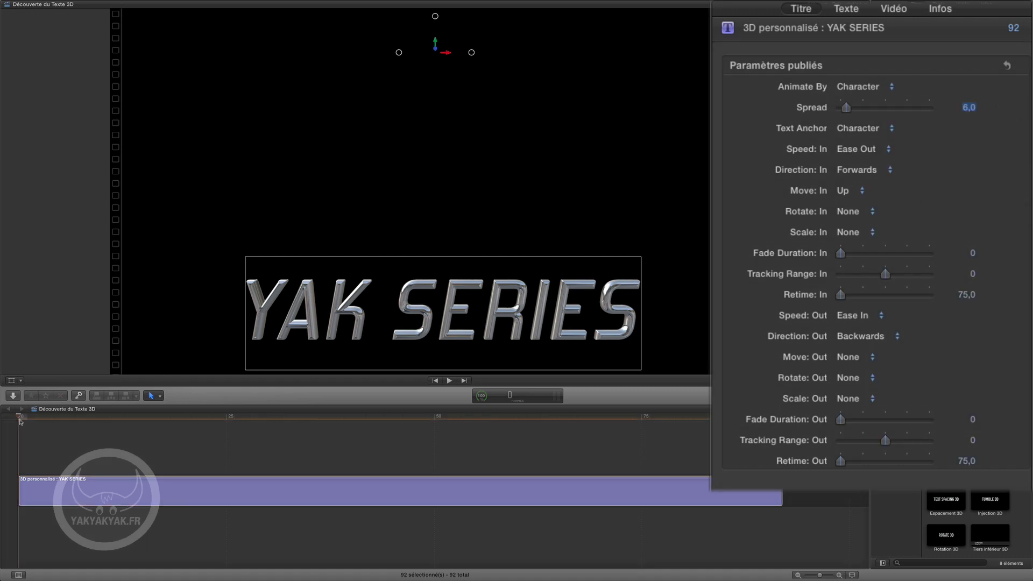
pyautogui.moveTo(34, 420); pyautogui.dragTo(50, 422)
pyautogui.moveTo(89, 429)
pyautogui.mouseDown()
pyautogui.moveTo(325, 423)
pyautogui.moveTo(1, 423)
pyautogui.mouseUp()
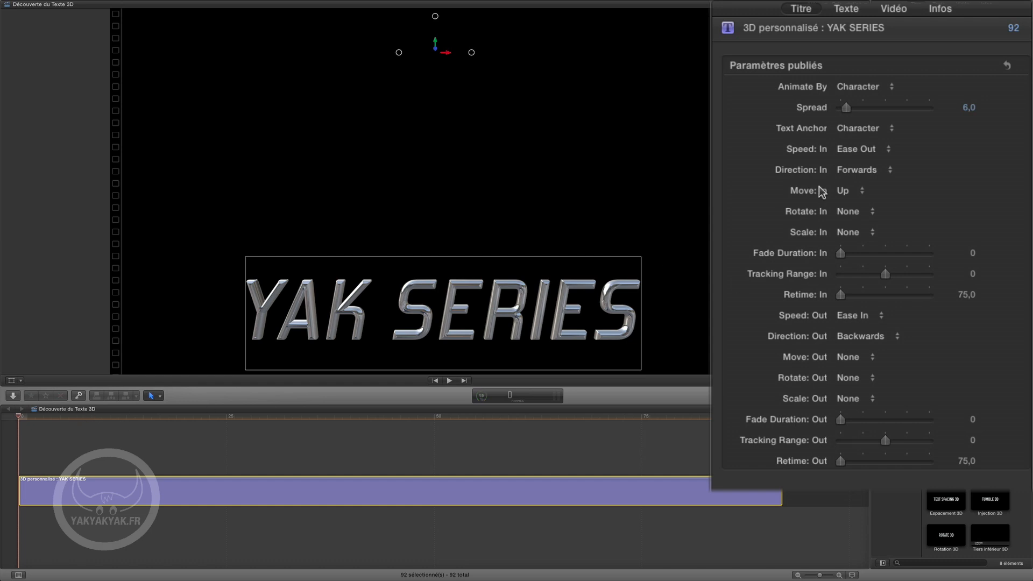
# Set the title's Animate By to Word with a Spread of 0 and scrub its entrance
pyautogui.click(856, 86)
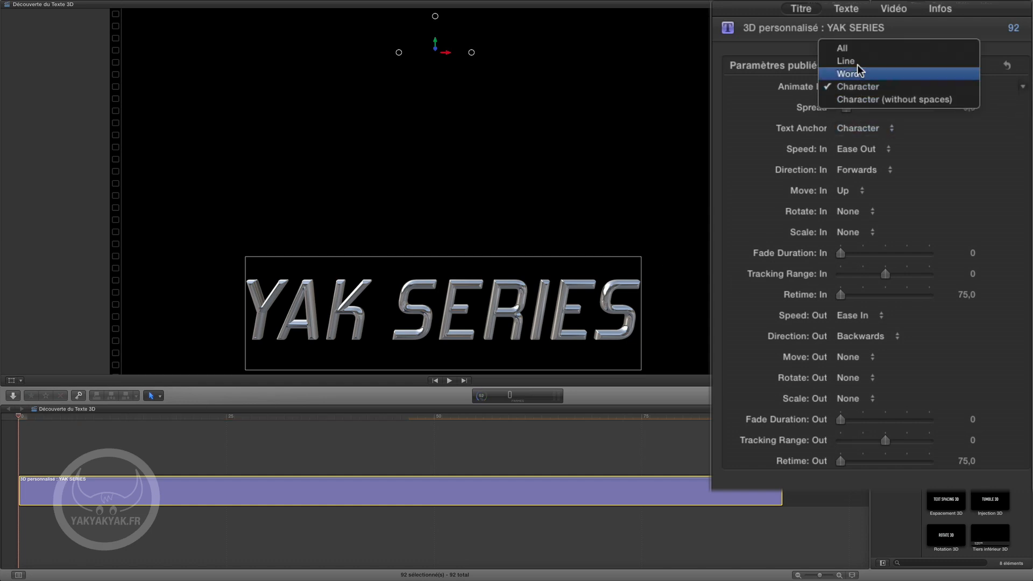
pyautogui.click(858, 73)
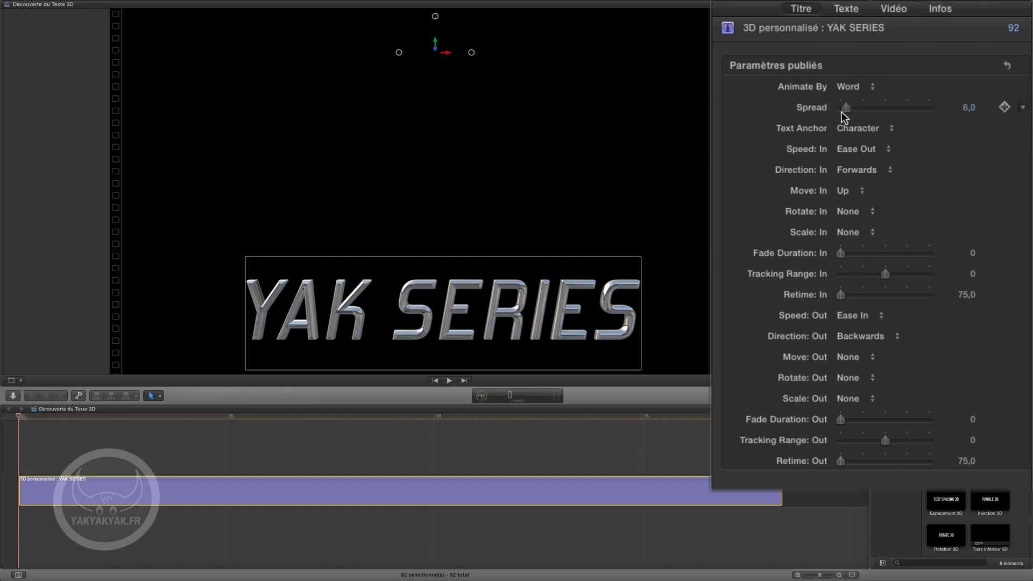
pyautogui.moveTo(21, 421)
pyautogui.mouseDown()
pyautogui.moveTo(131, 433)
pyautogui.moveTo(383, 425)
pyautogui.moveTo(80, 424)
pyautogui.moveTo(390, 429)
pyautogui.moveTo(4, 432)
pyautogui.mouseUp()
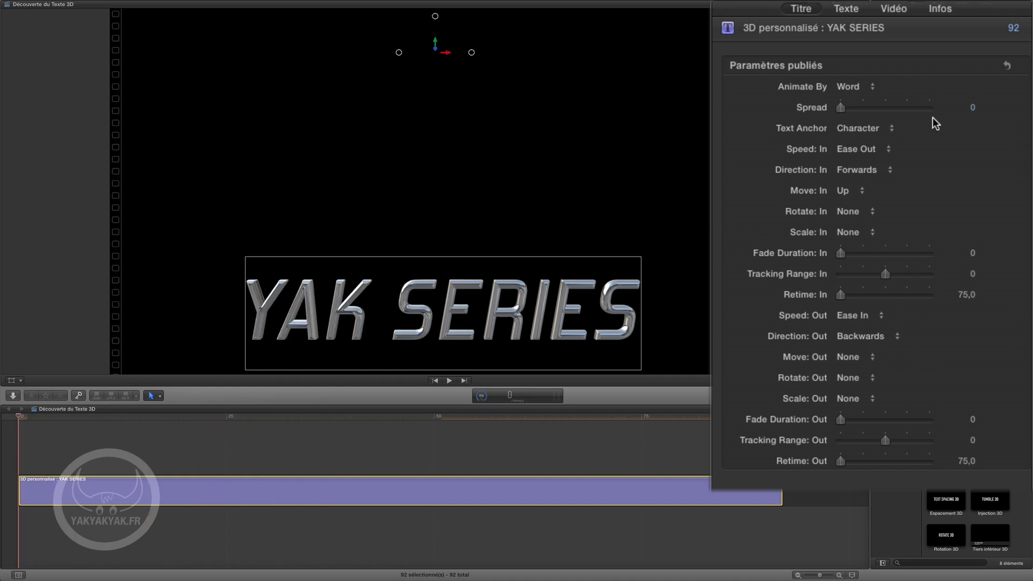
# Set Spread to 1 for the word-by-word animation and scrub its entrance back to the first frame
pyautogui.click(972, 109)
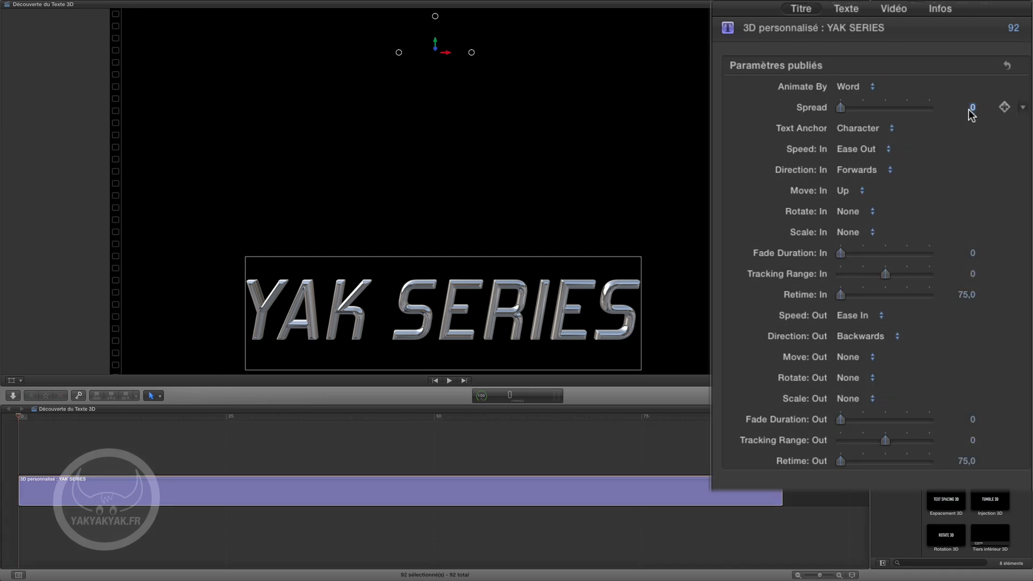
pyautogui.write('1')
pyautogui.press('Return')
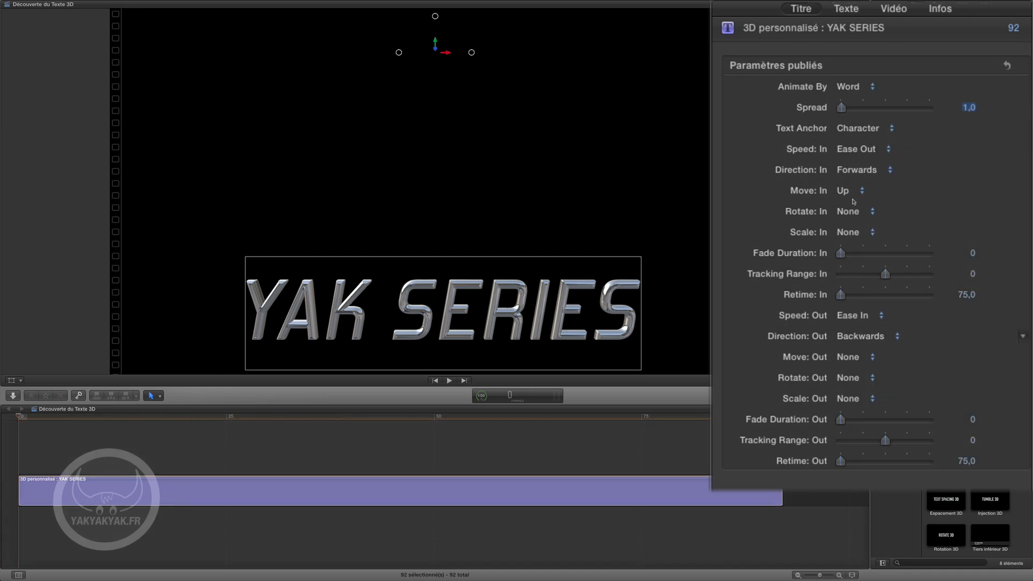
pyautogui.moveTo(23, 417); pyautogui.dragTo(2, 429)
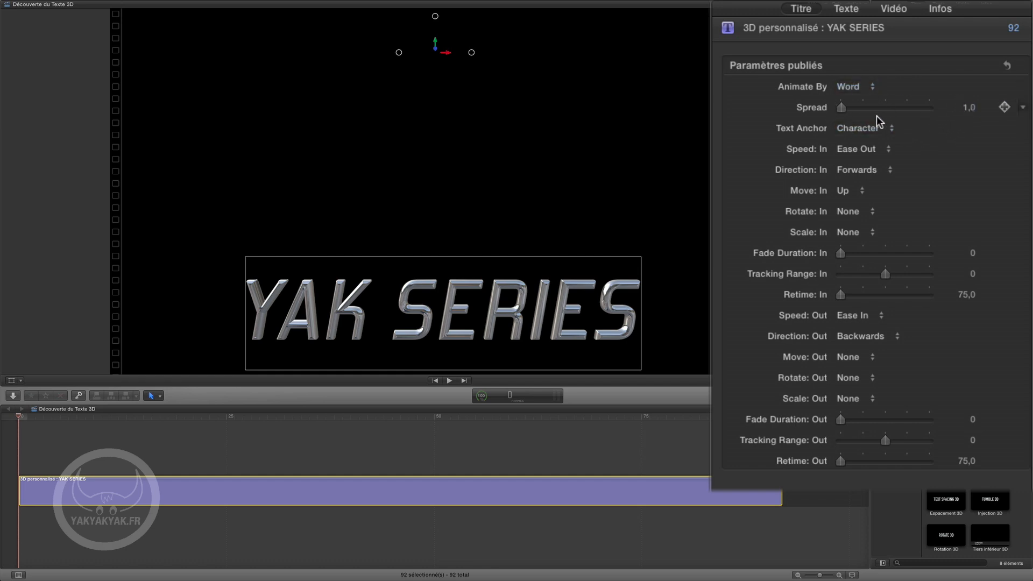
# Set the title's Animate By to Character and review the available Animate By and Text Anchor options
pyautogui.click(852, 89)
pyautogui.click(848, 105)
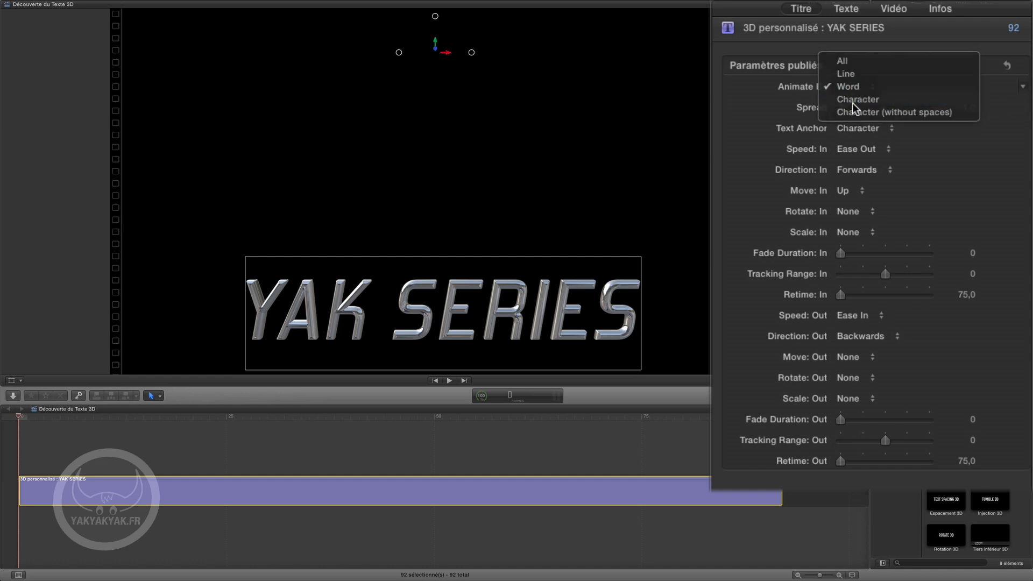
pyautogui.click(856, 89)
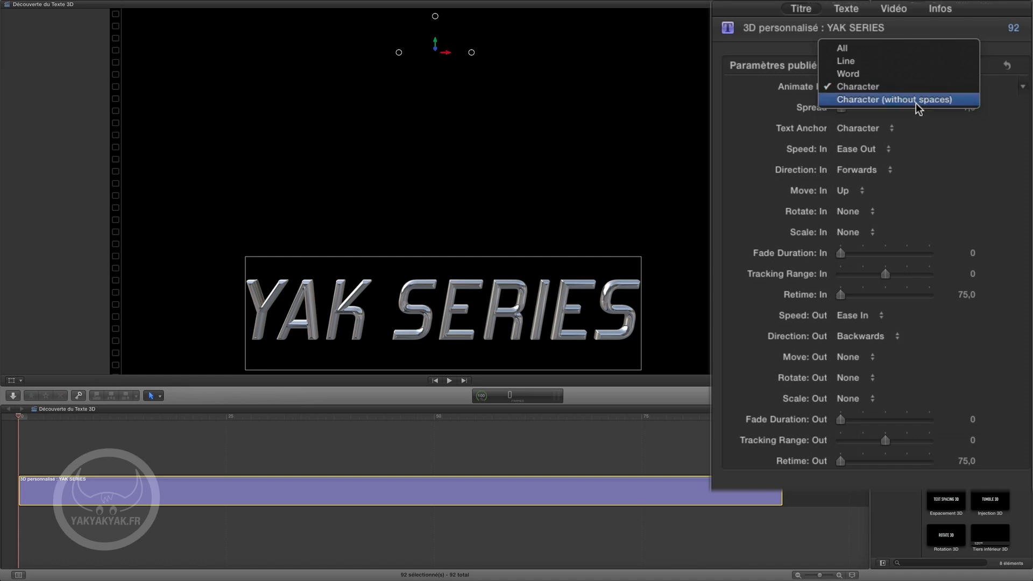
pyautogui.click(733, 173)
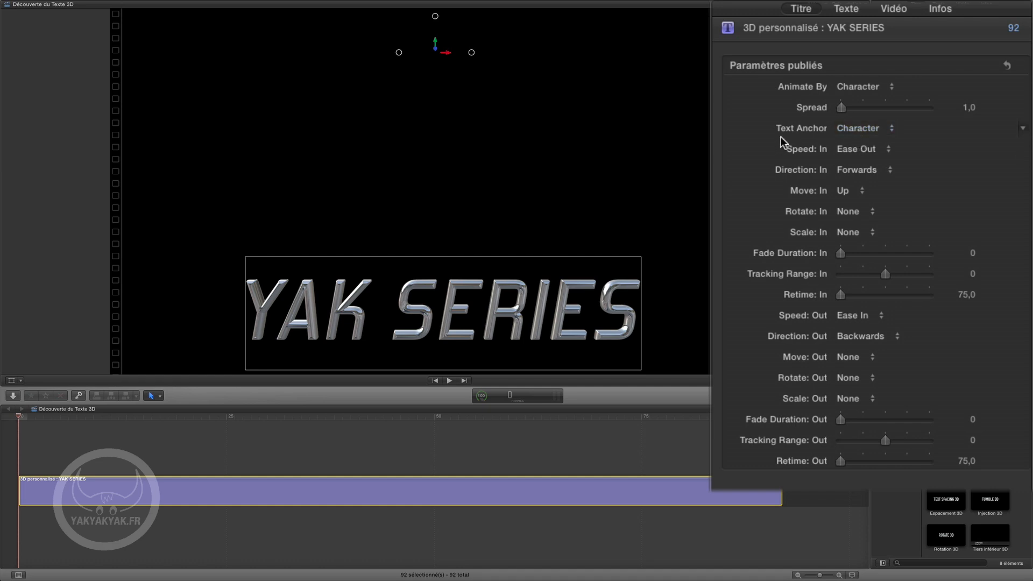
pyautogui.click(853, 131)
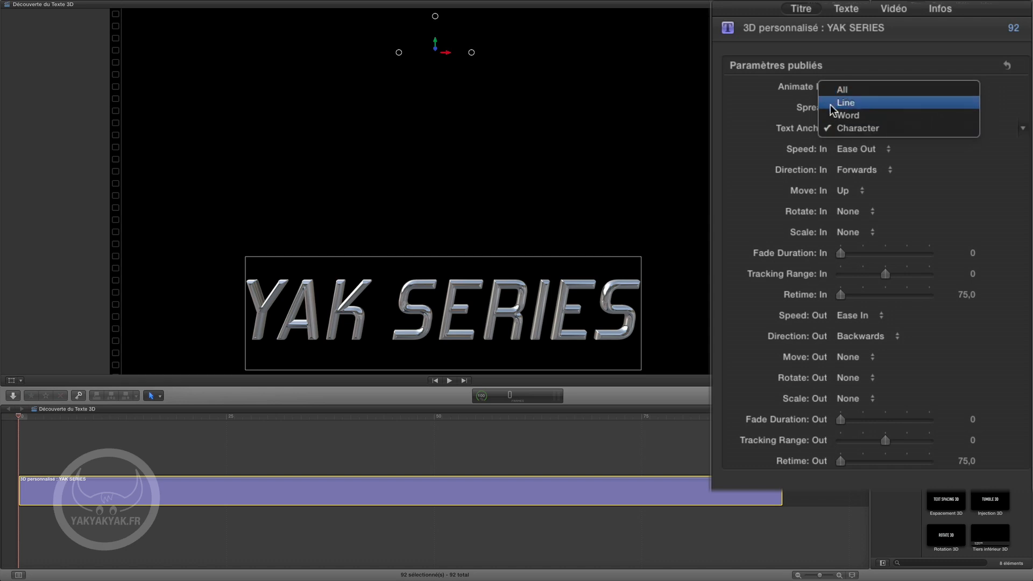
pyautogui.click(847, 132)
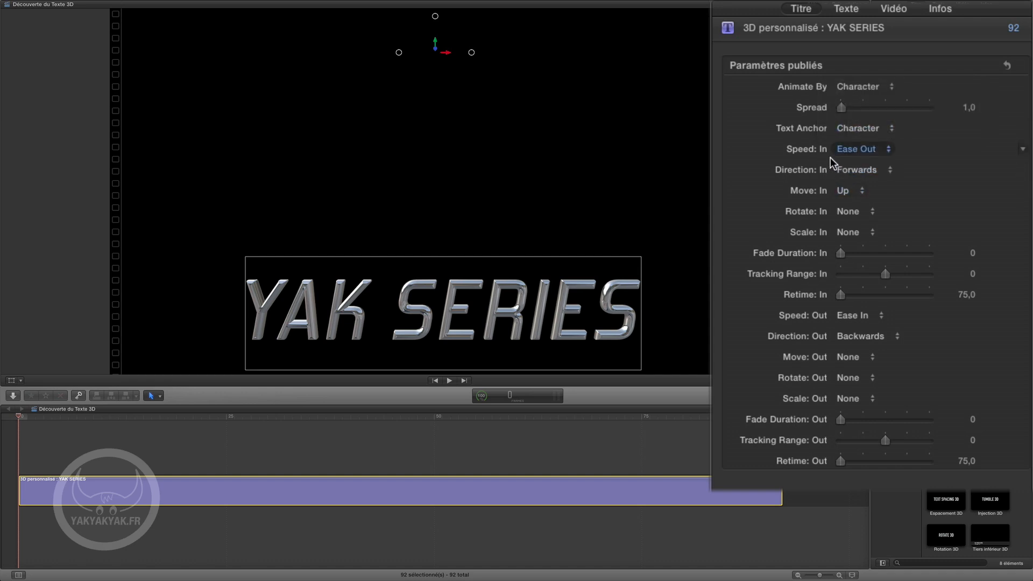
# Set the Spread of the character-by-character title animation to 3
pyautogui.click(969, 110)
pyautogui.write('3')
pyautogui.press('Return')
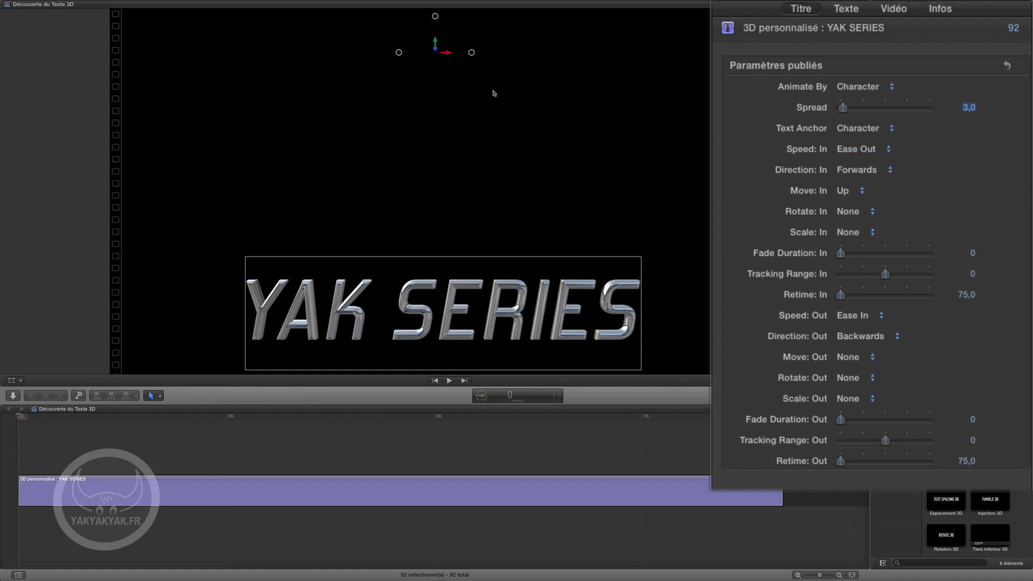
# Move the YAK SERIES title vertically down to about the middle of the viewer and scrub its entrance to frame 17
pyautogui.moveTo(438, 49); pyautogui.dragTo(443, 164)
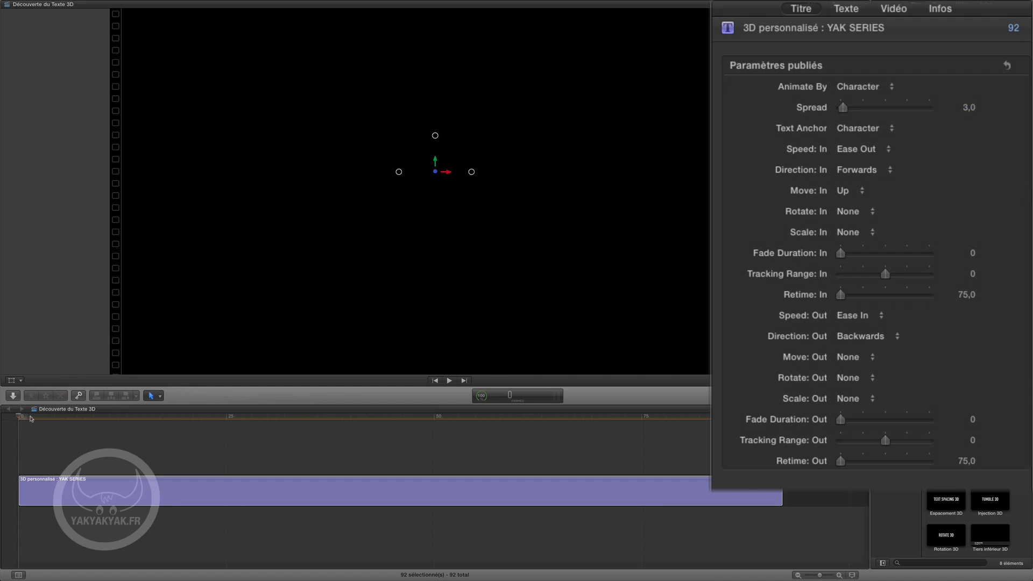
pyautogui.click(128, 424)
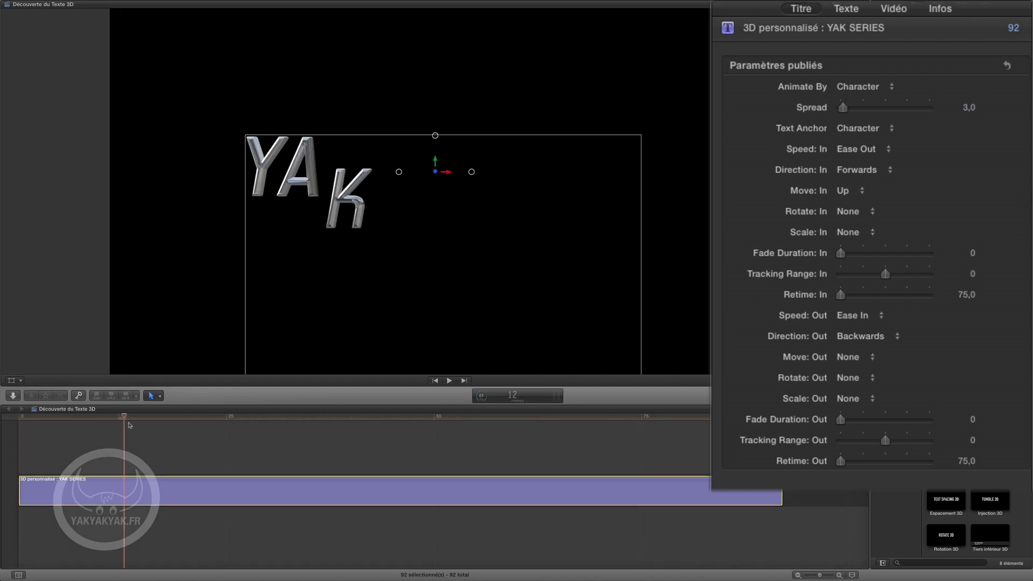
pyautogui.moveTo(133, 419); pyautogui.dragTo(162, 437)
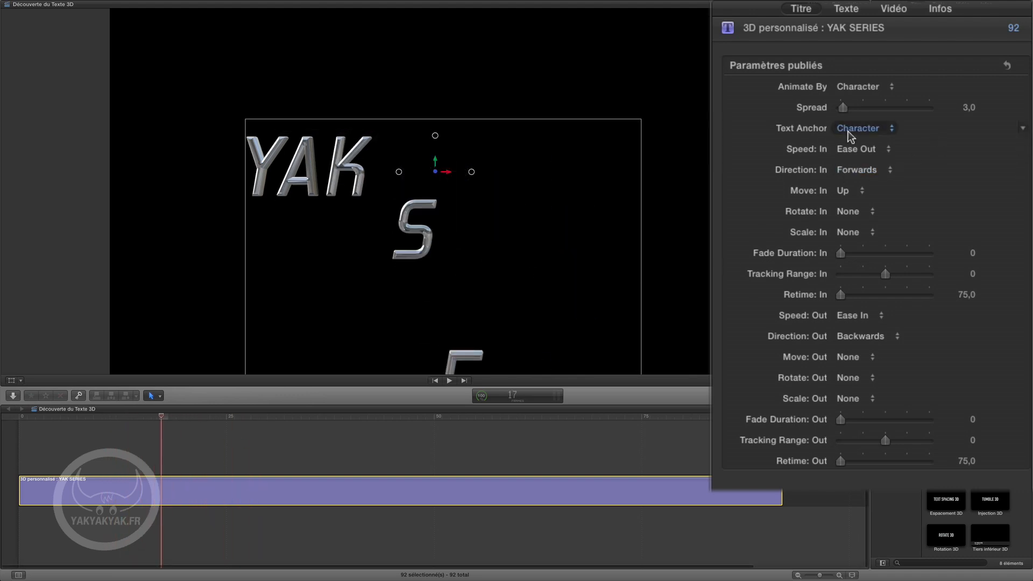
# Review the Speed: In options and scrub the Ease Out entrance to frame 19
pyautogui.click(854, 150)
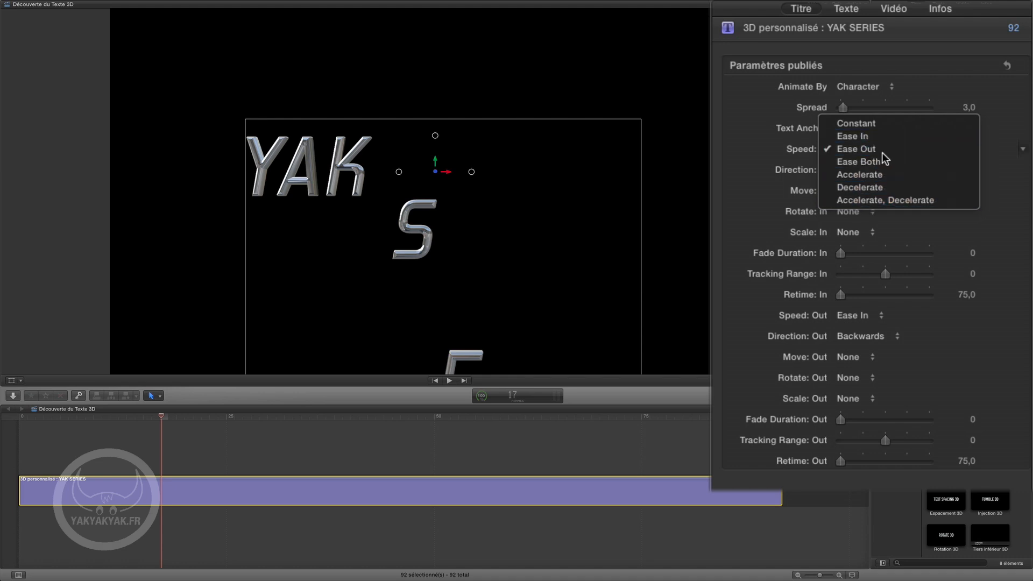
pyautogui.click(881, 149)
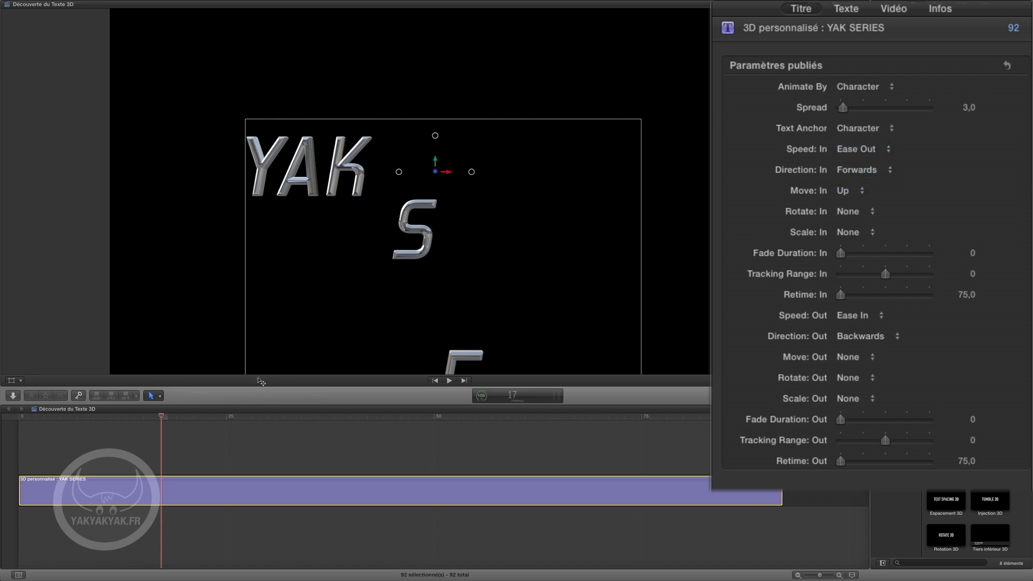
pyautogui.moveTo(142, 422); pyautogui.dragTo(179, 442)
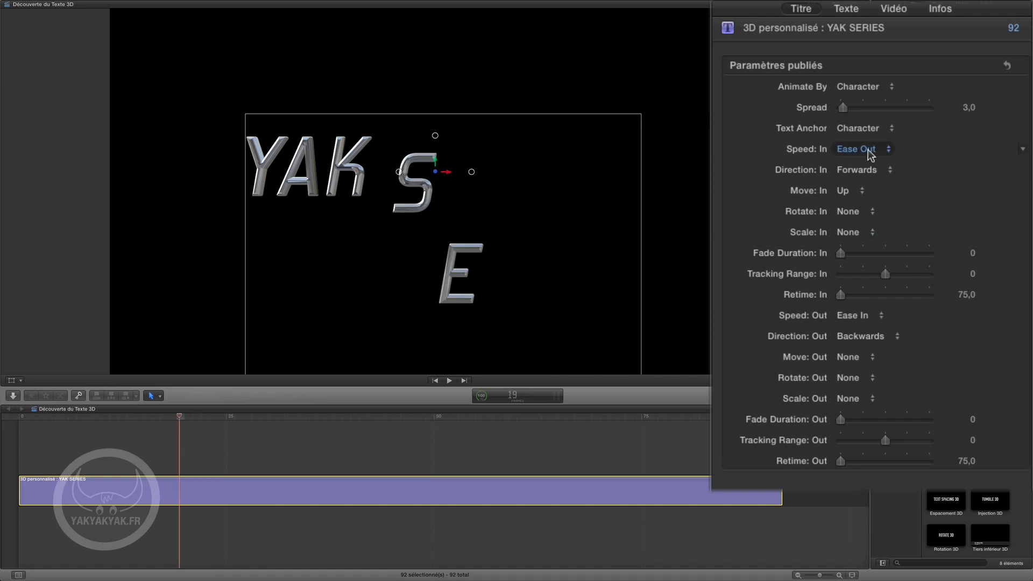
# Try Decelerate as the title's Speed: In, play the entrance and return to the first frame
pyautogui.click(858, 150)
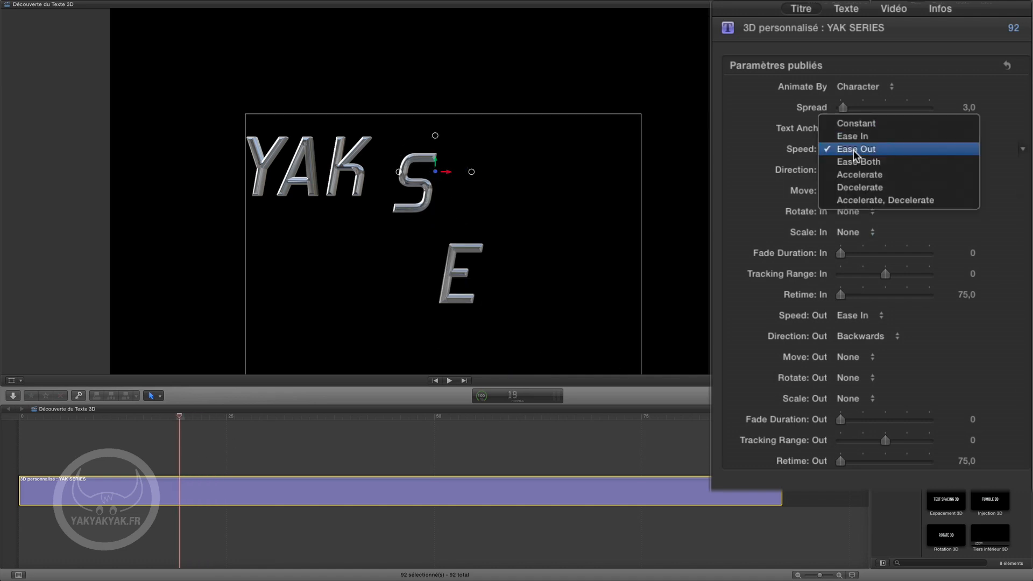
pyautogui.click(853, 191)
pyautogui.click(84, 416)
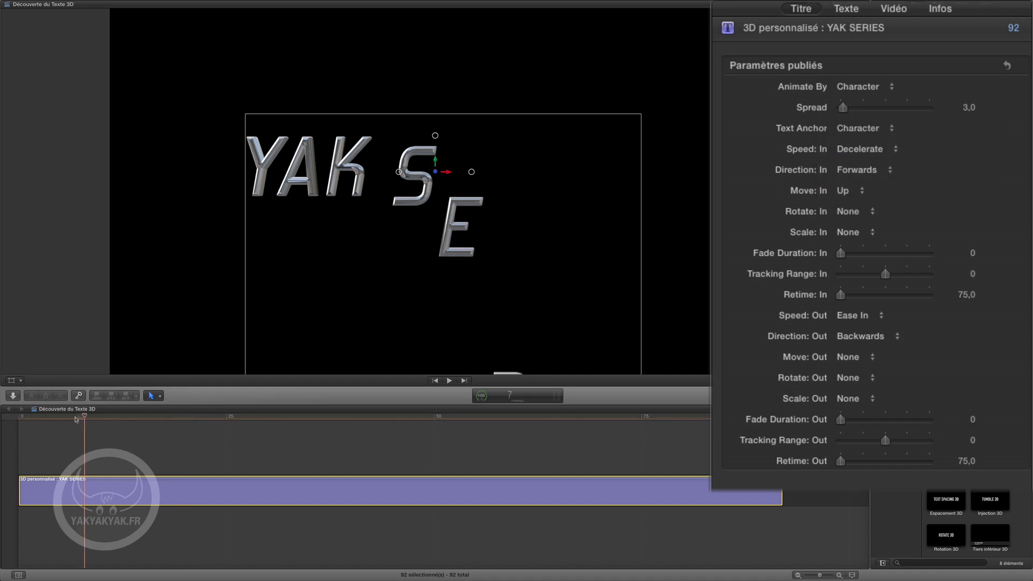
pyautogui.press('space')
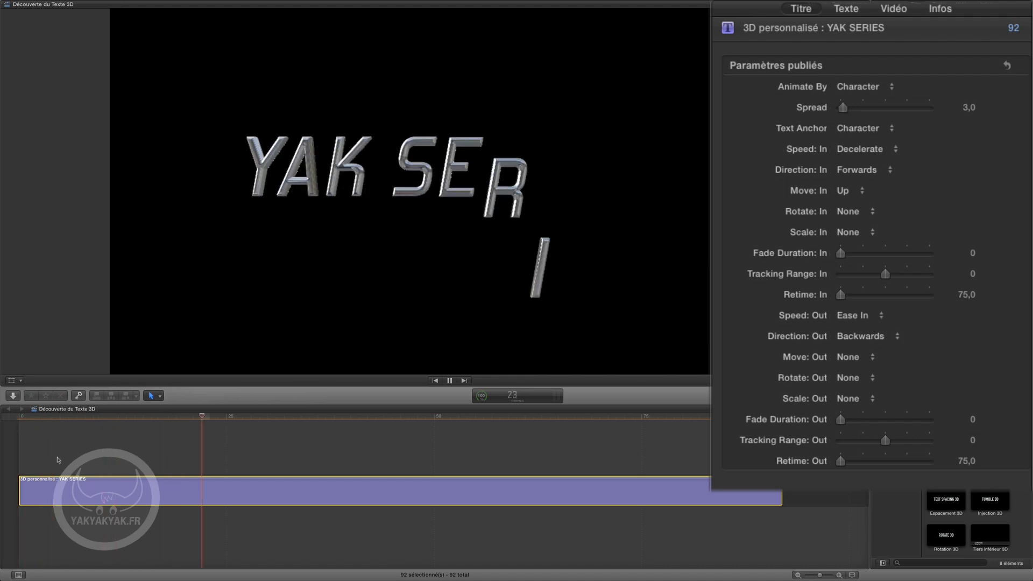
pyautogui.press('space')
pyautogui.moveTo(235, 423); pyautogui.dragTo(1, 434)
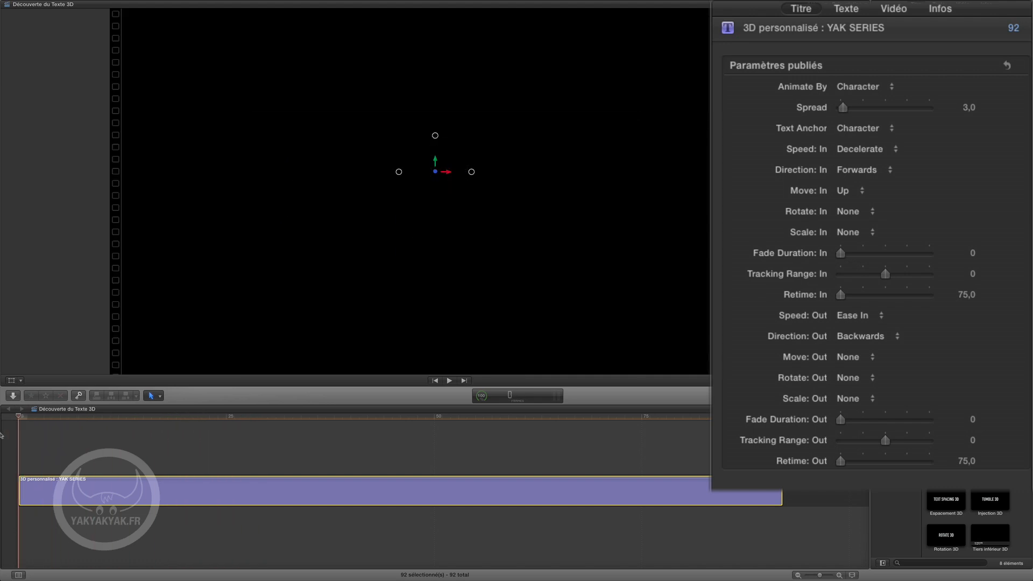
# Set the title's Speed: In to Ease Out and scrub its entrance to frame 32
pyautogui.click(847, 153)
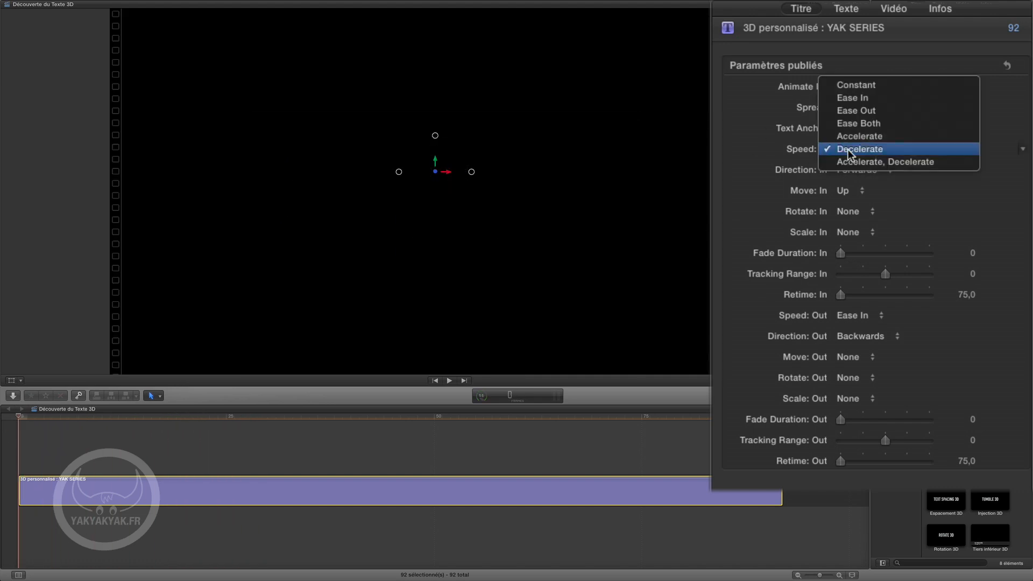
pyautogui.click(857, 117)
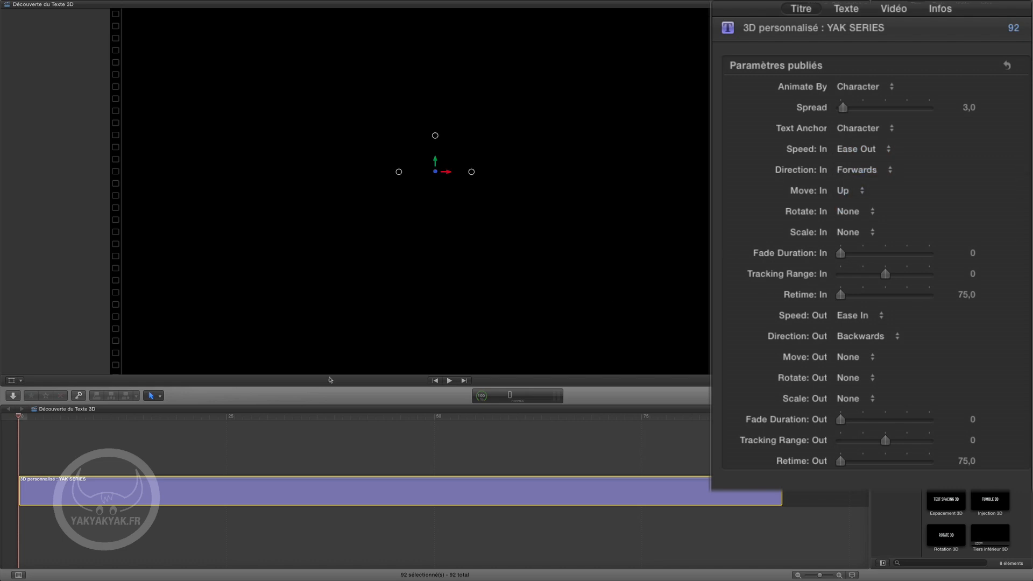
pyautogui.moveTo(27, 420); pyautogui.dragTo(288, 433)
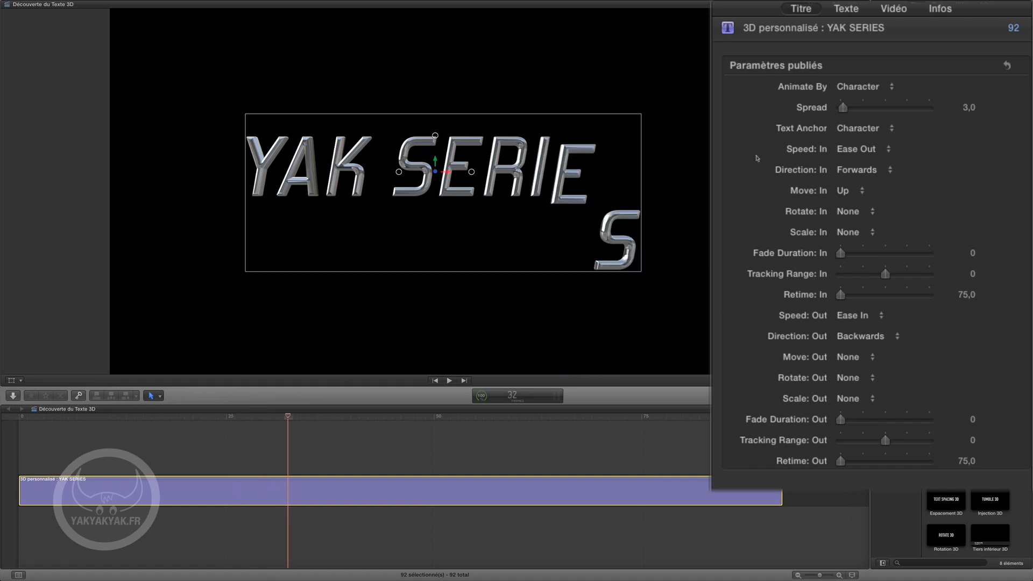
# At the first frame, move the YAK SERIES title vertically up near the top of the viewer and scrub its entrance
pyautogui.moveTo(245, 426); pyautogui.dragTo(2, 415)
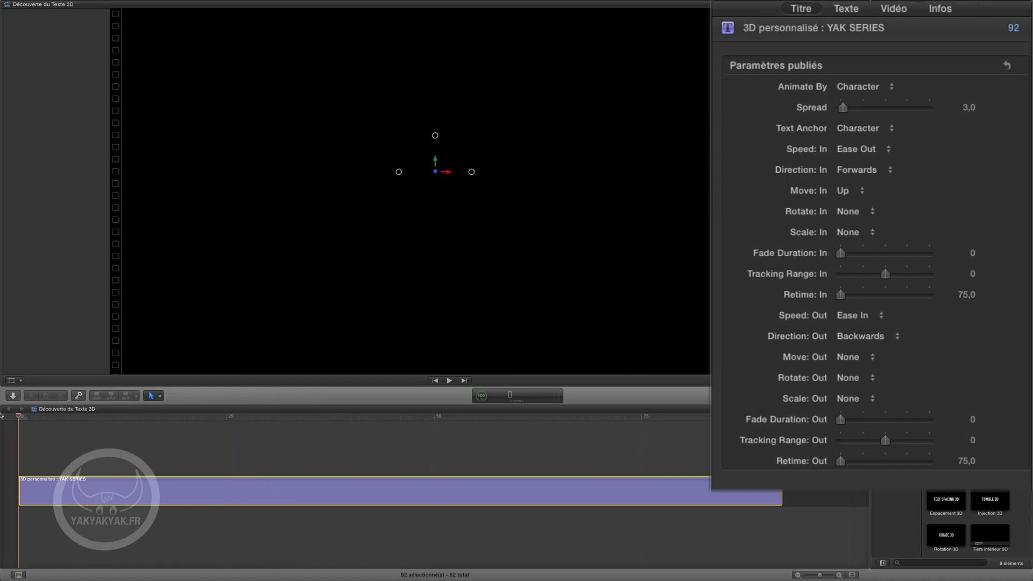
pyautogui.moveTo(436, 162); pyautogui.dragTo(437, 68)
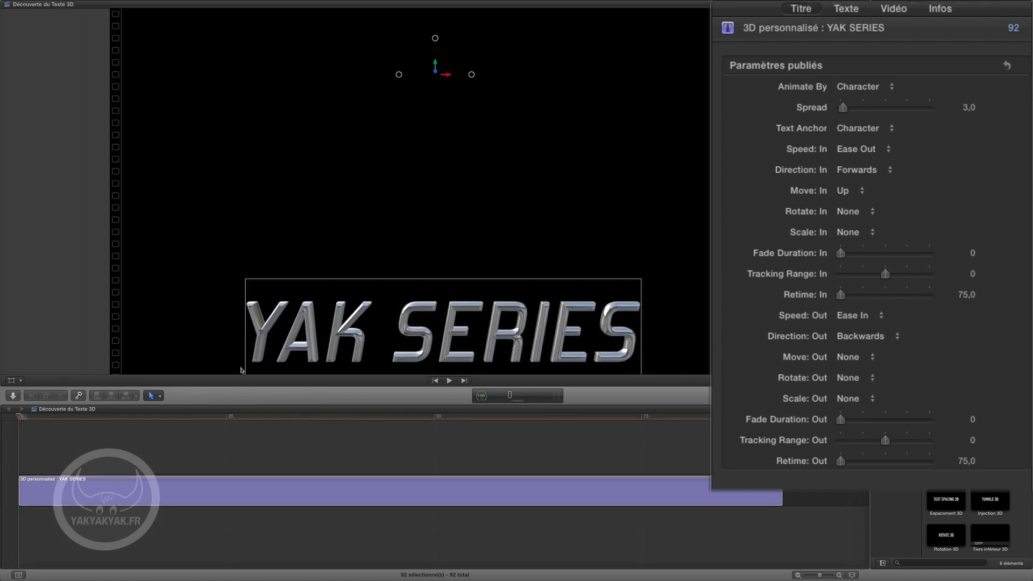
pyautogui.moveTo(32, 417); pyautogui.dragTo(1, 406)
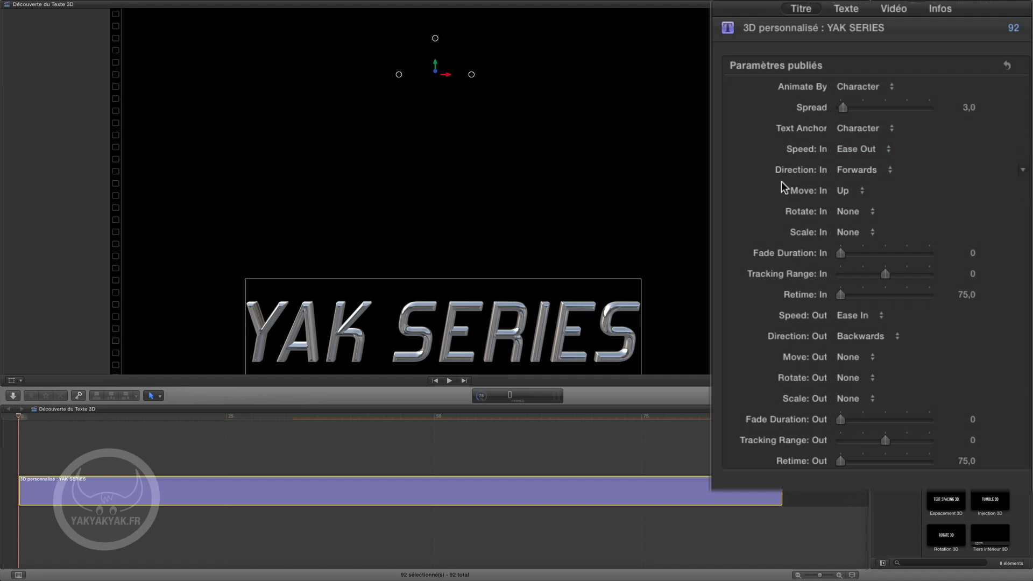
# Try Backwards as the title's Direction: In and scrub through the start of the entrance
pyautogui.click(855, 170)
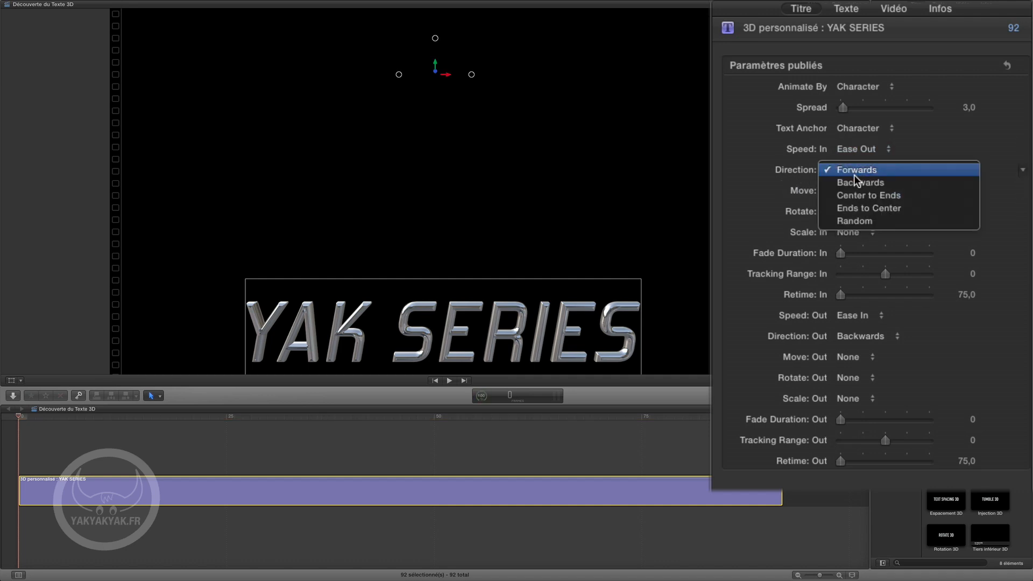
pyautogui.click(856, 186)
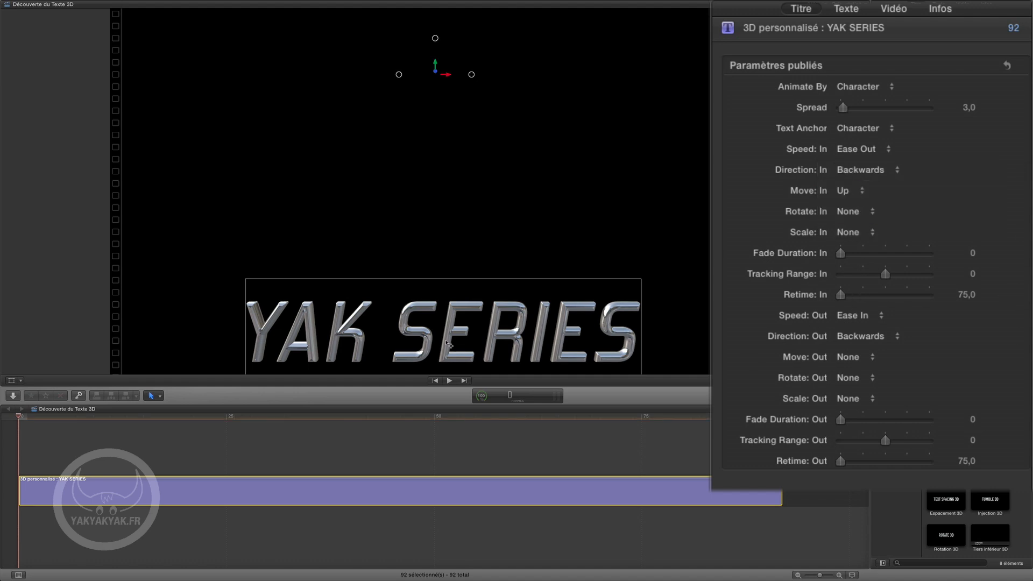
pyautogui.moveTo(25, 418); pyautogui.dragTo(1, 432)
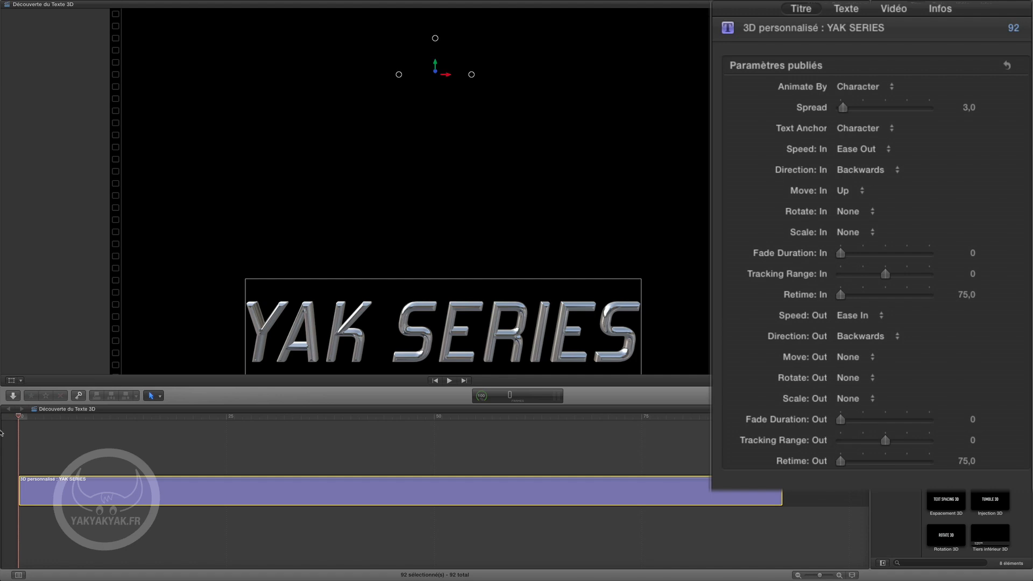
# Try Center to Ends as the title's Direction: In and scrub the entrance back to the first frame
pyautogui.click(847, 170)
pyautogui.press('Escape')
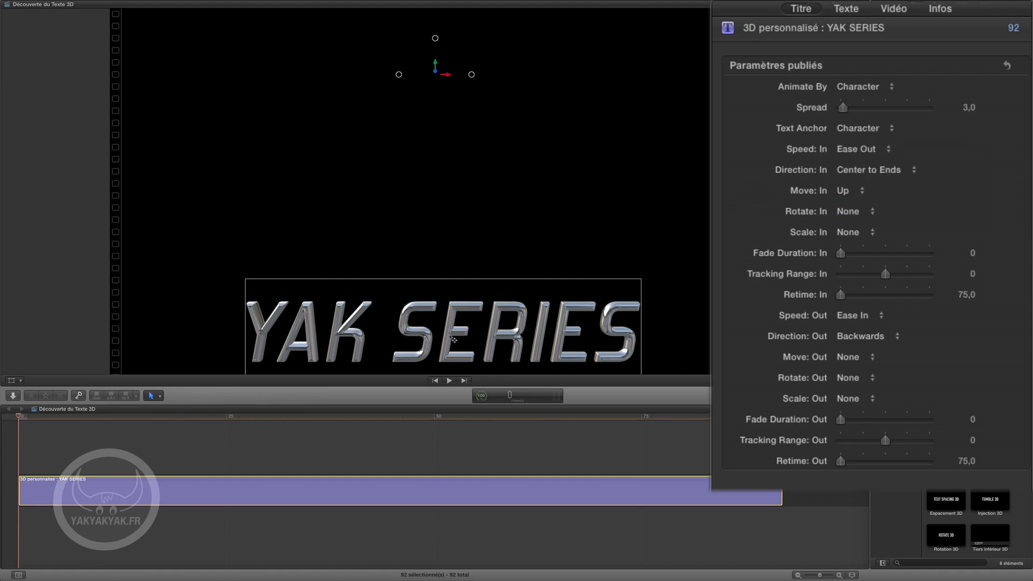
pyautogui.moveTo(22, 418)
pyautogui.mouseDown()
pyautogui.moveTo(339, 416)
pyautogui.moveTo(2, 417)
pyautogui.mouseUp()
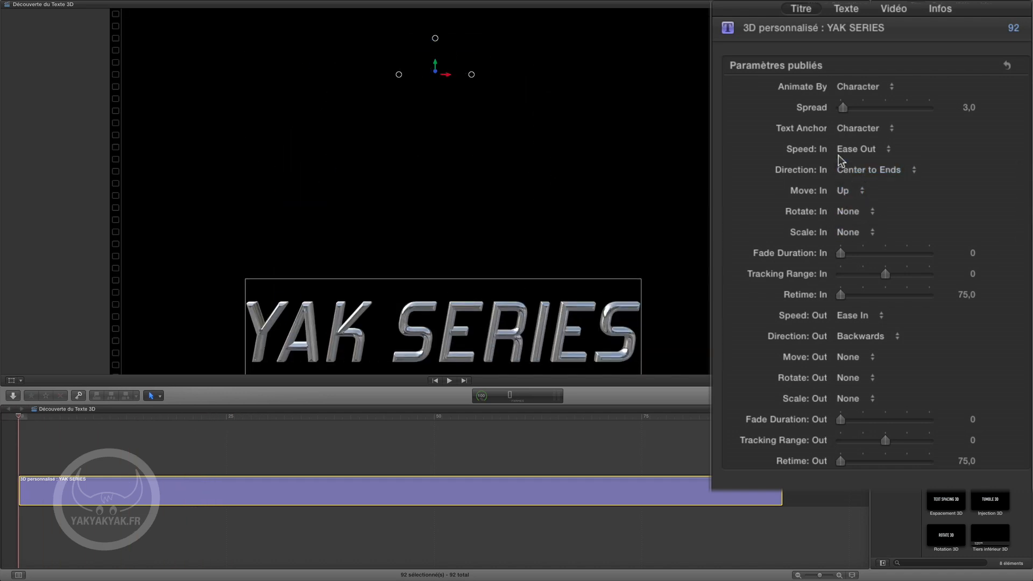
# Try Ends to Center as the title's Direction: In, scrub the entrance and return to the first frame
pyautogui.click(849, 171)
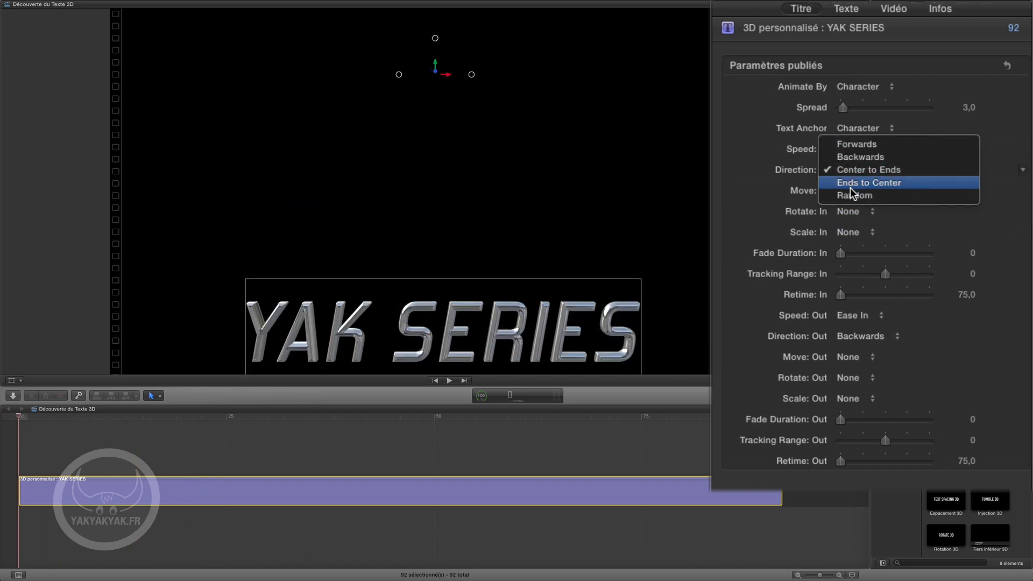
pyautogui.click(850, 183)
pyautogui.moveTo(24, 418)
pyautogui.mouseDown()
pyautogui.moveTo(295, 421)
pyautogui.moveTo(42, 424)
pyautogui.mouseUp()
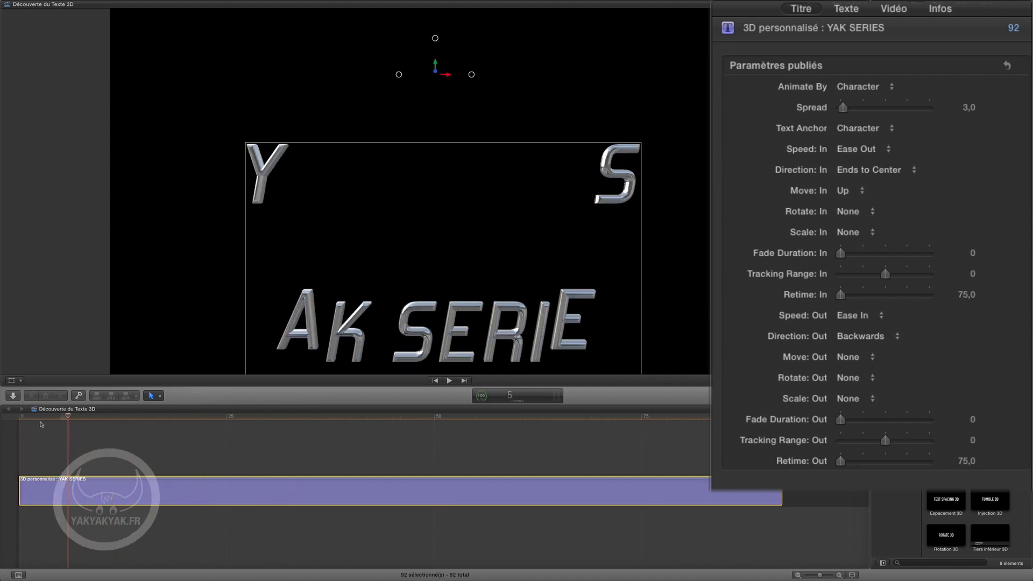
pyautogui.press('Home')
# Try Random as the title's Direction: In and scrub the entrance from the first frame
pyautogui.click(843, 173)
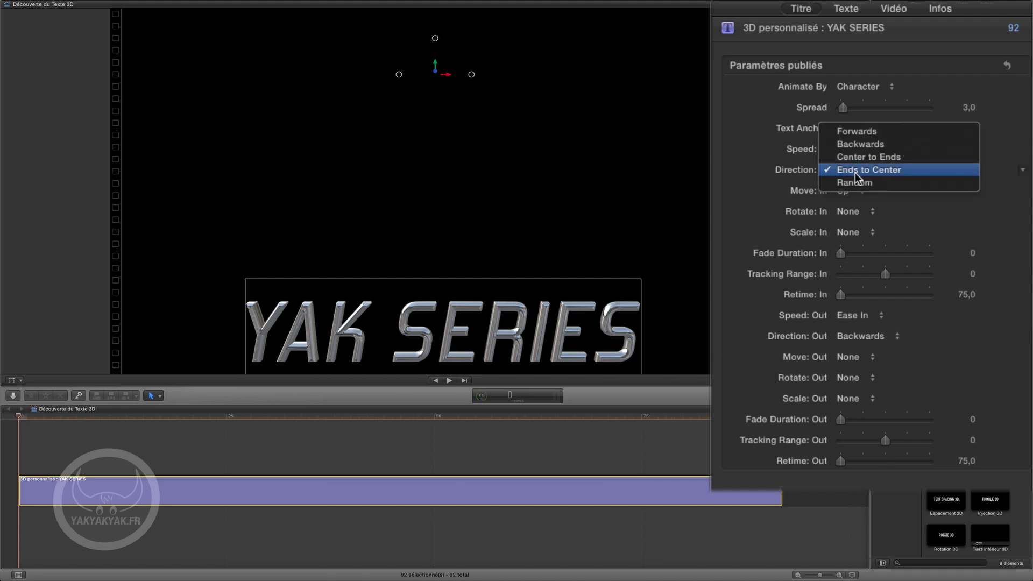
pyautogui.click(855, 184)
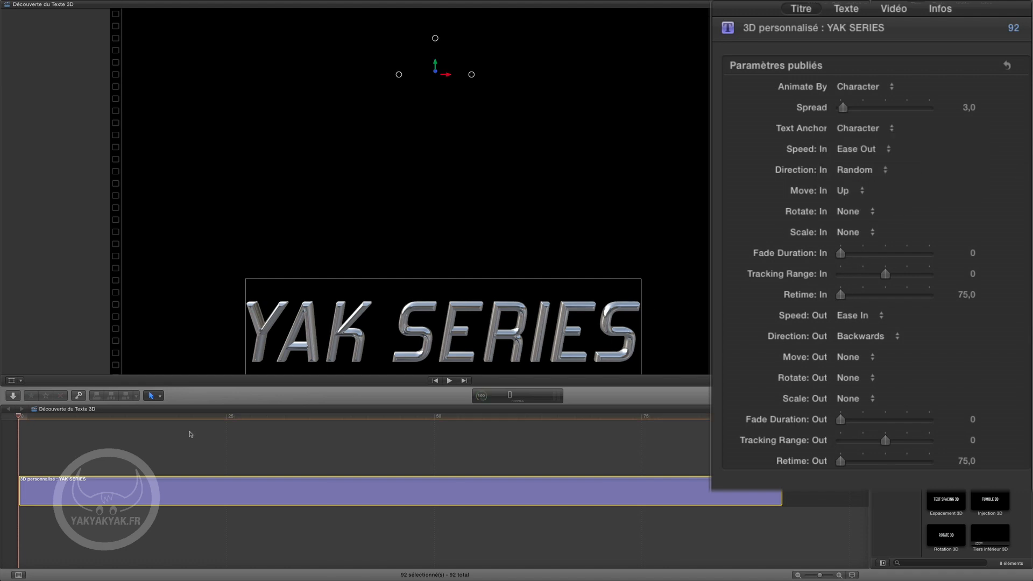
pyautogui.moveTo(22, 418)
pyautogui.mouseDown()
pyautogui.moveTo(152, 432)
pyautogui.moveTo(433, 431)
pyautogui.moveTo(1, 447)
pyautogui.moveTo(51, 422)
pyautogui.moveTo(380, 426)
pyautogui.moveTo(115, 427)
pyautogui.moveTo(307, 426)
pyautogui.moveTo(43, 422)
pyautogui.moveTo(21, 410)
pyautogui.mouseUp()
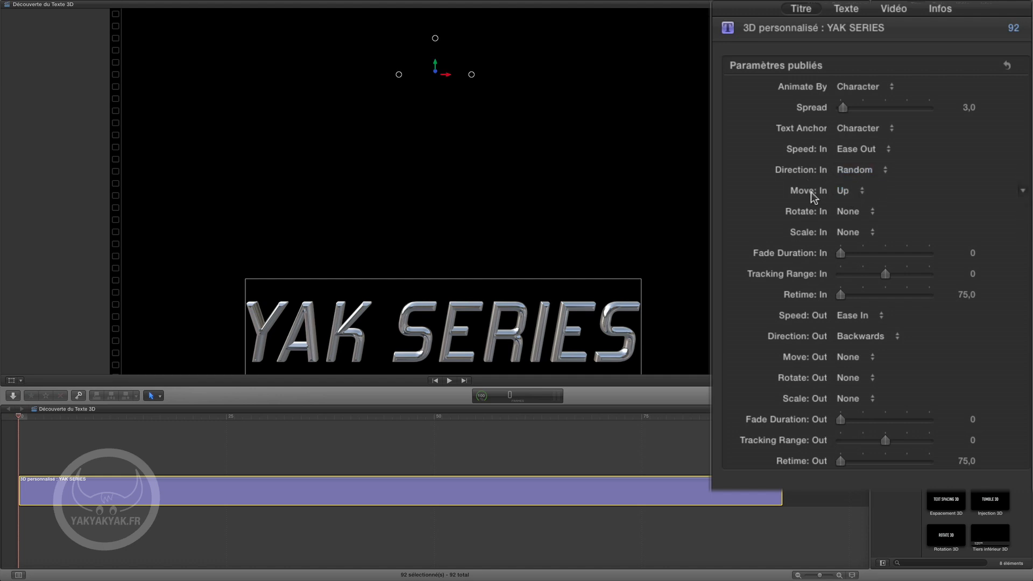
# Set the title's Direction: In to Forwards
pyautogui.click(850, 172)
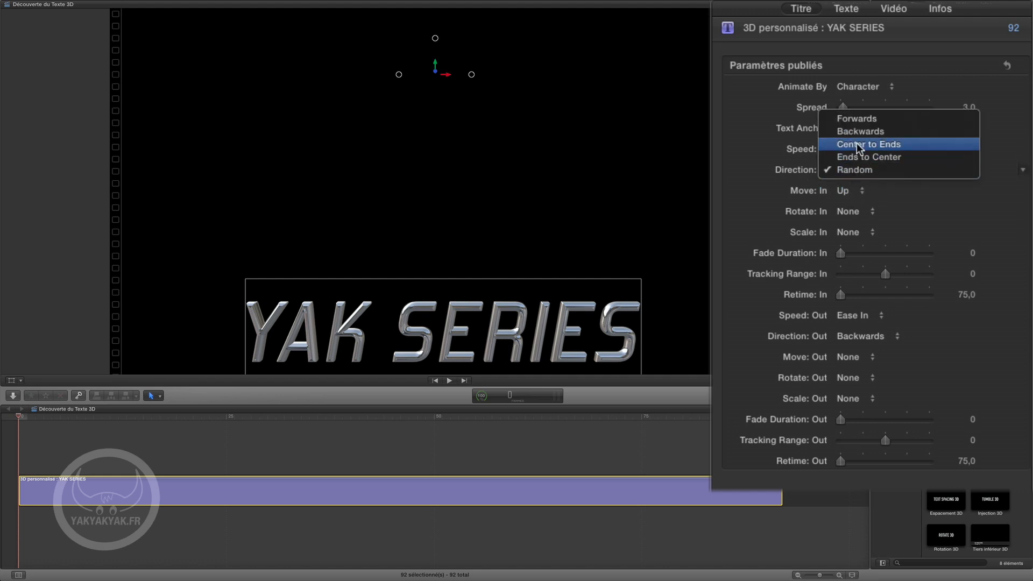
pyautogui.click(870, 182)
pyautogui.click(860, 171)
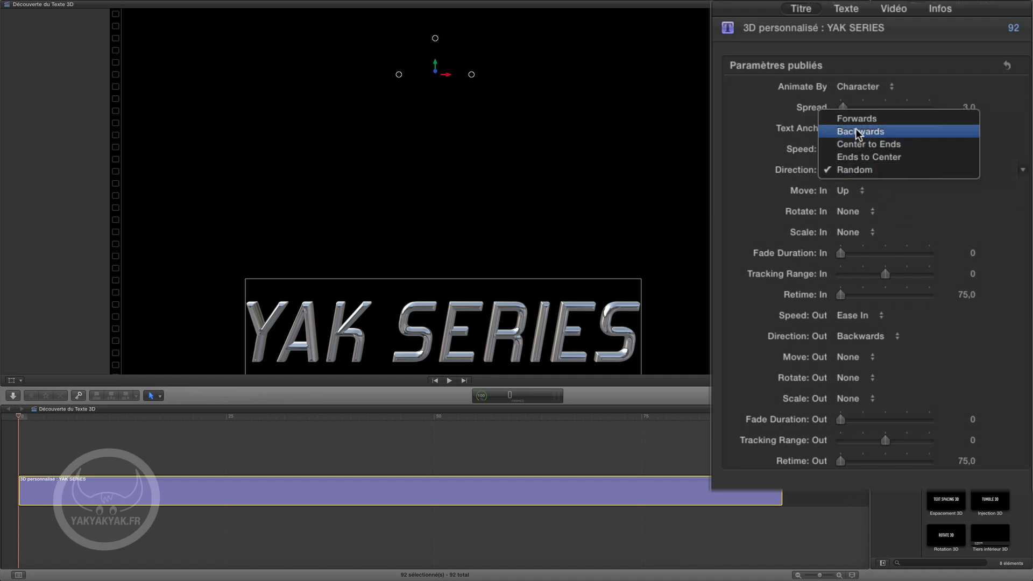
pyautogui.click(869, 118)
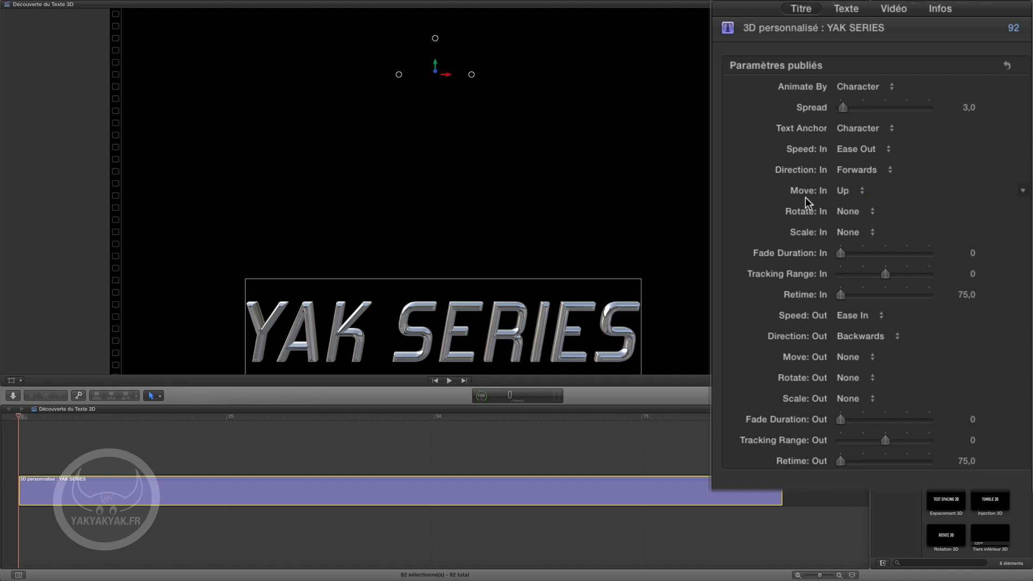
# Set Move: In to Down, move the title vertically down to about the middle of the viewer and play the entrance
pyautogui.click(840, 193)
pyautogui.click(840, 209)
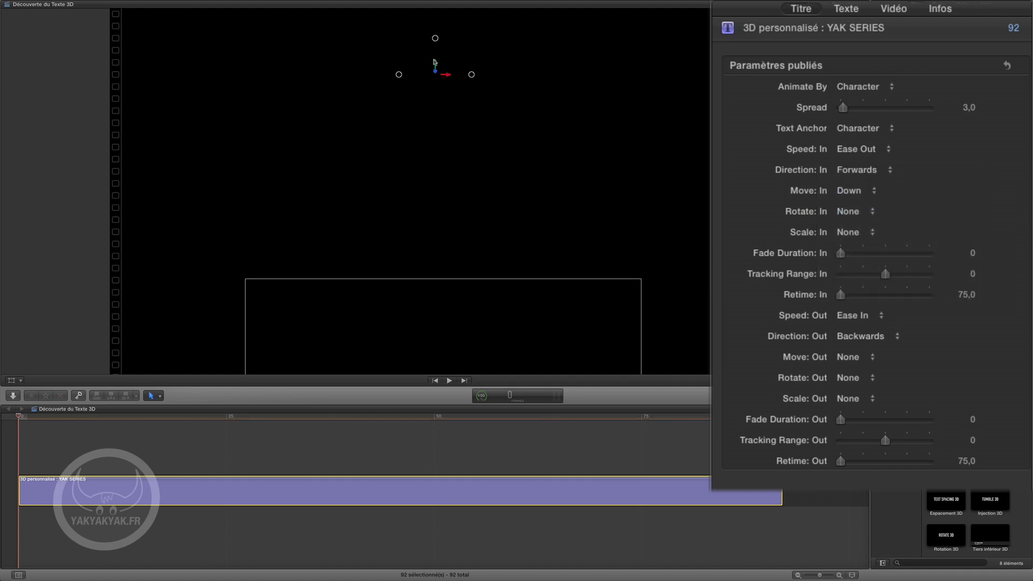
pyautogui.moveTo(437, 67); pyautogui.dragTo(439, 191)
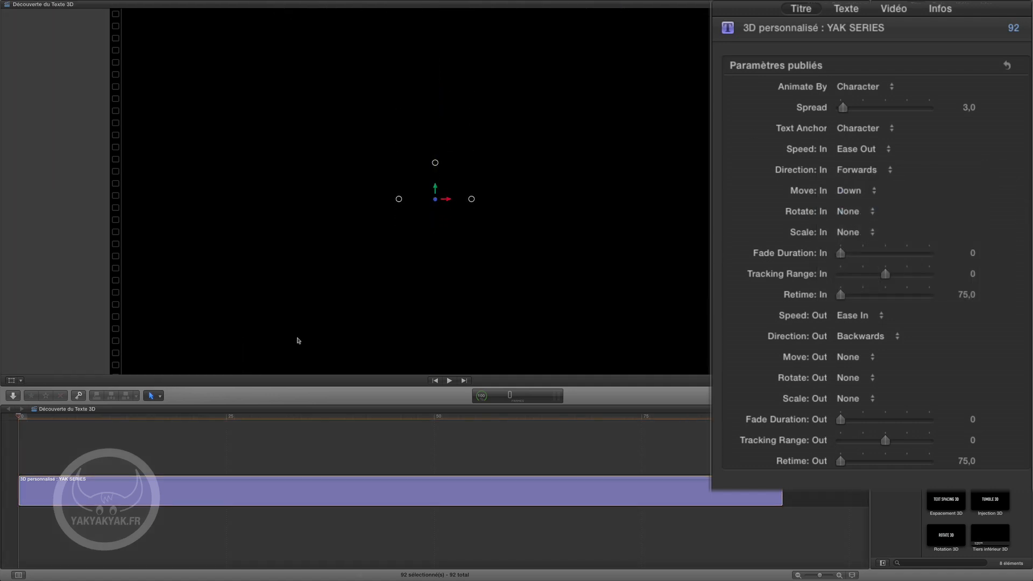
pyautogui.press('space')
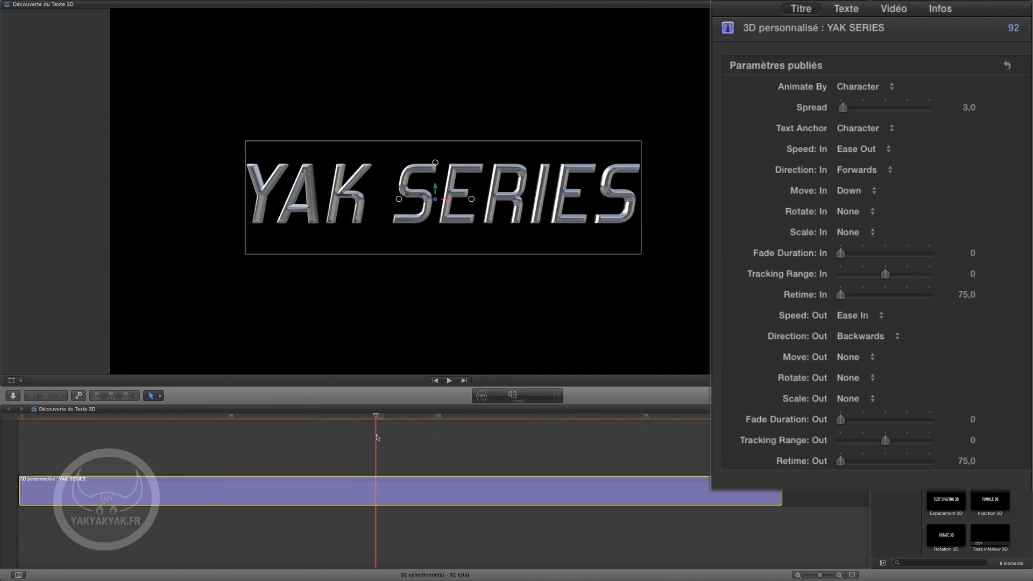
# Try Left as the title's Move: In and scrub the entrance to frame 12
pyautogui.click(847, 192)
pyautogui.click(861, 205)
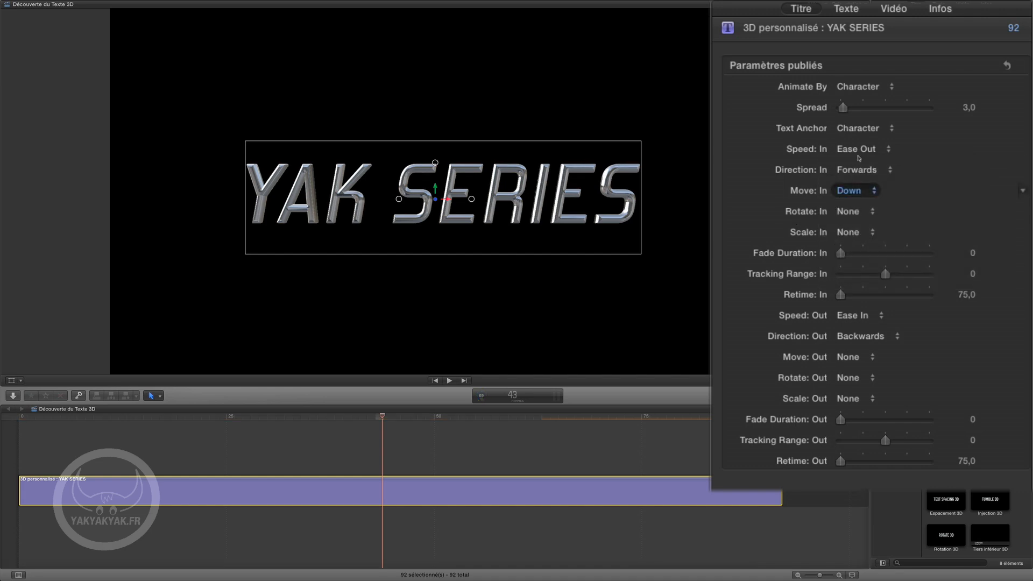
pyautogui.moveTo(22, 419); pyautogui.dragTo(119, 433)
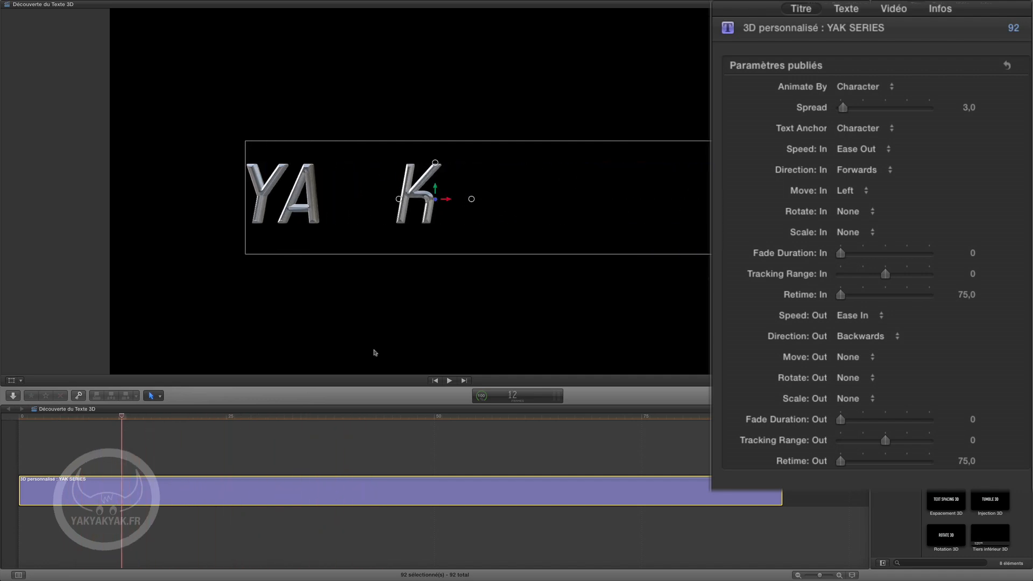
# Try Zoom Up as the title's Move: In and scrub the entrance from the first frame to frame 37
pyautogui.click(847, 194)
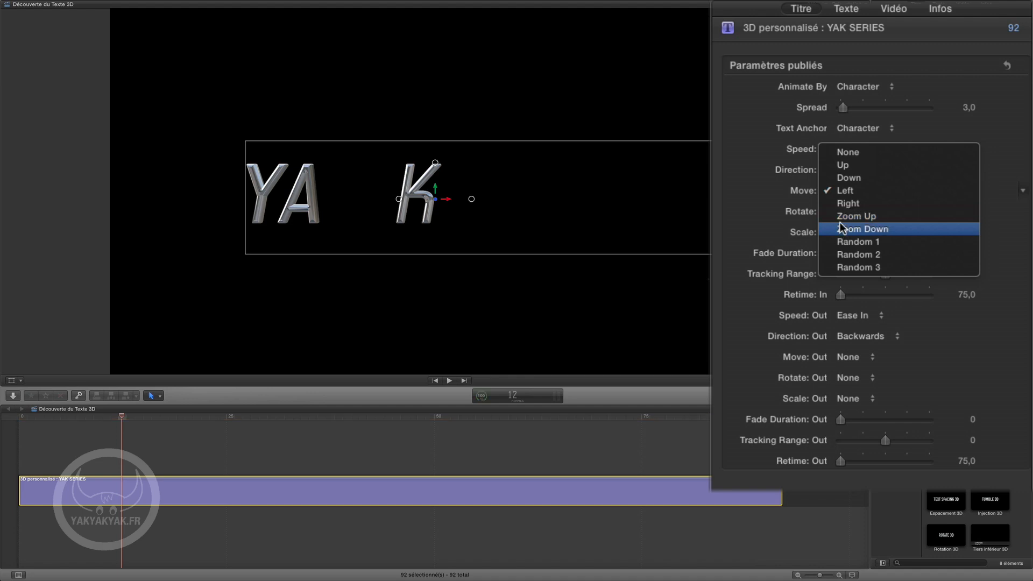
pyautogui.click(843, 222)
pyautogui.moveTo(86, 420); pyautogui.dragTo(11, 421)
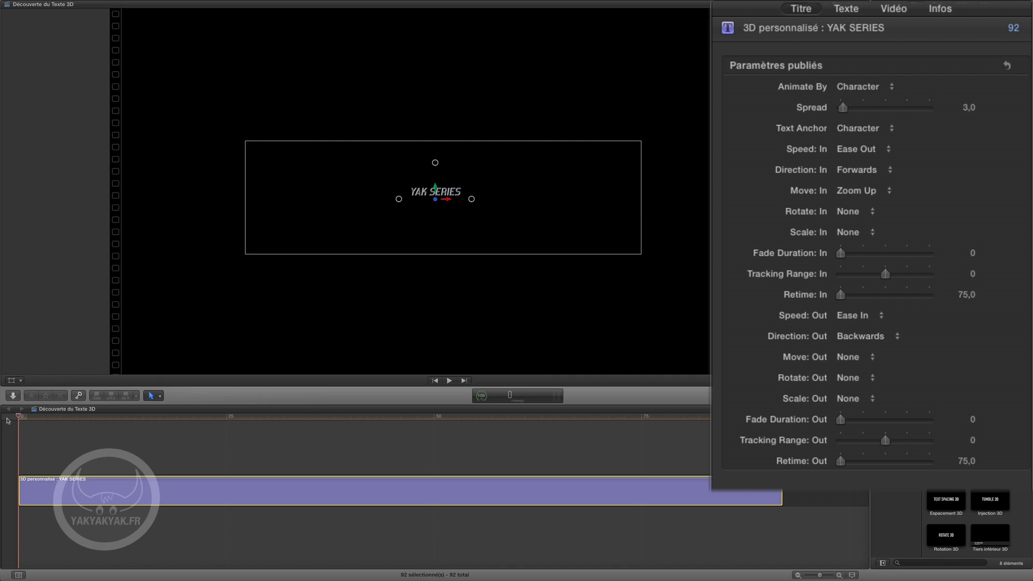
pyautogui.moveTo(20, 421); pyautogui.dragTo(332, 406)
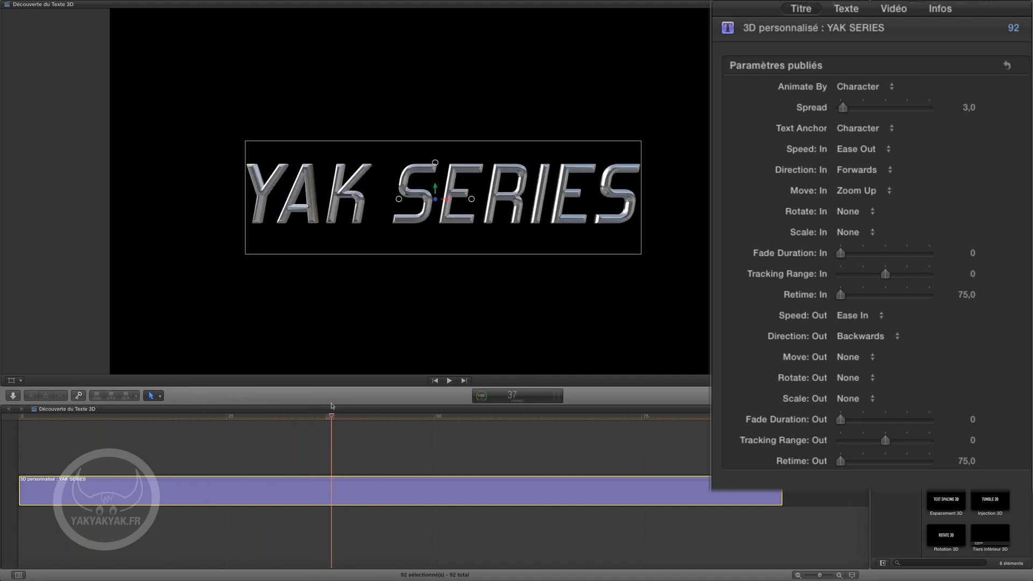
# Try Zoom Down as the title's Move: In and scrub the entrance to frame 33
pyautogui.click(856, 195)
pyautogui.click(851, 202)
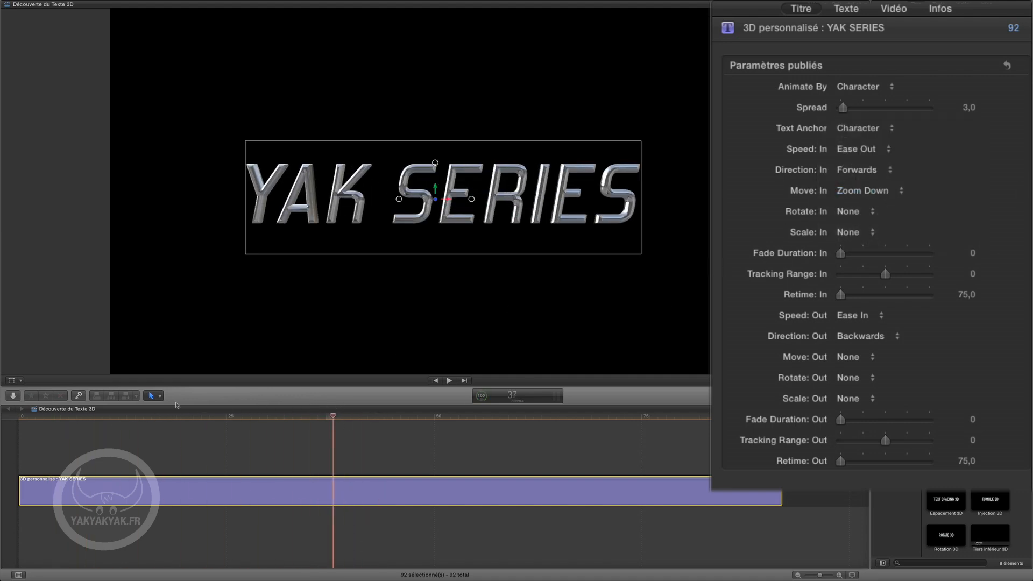
pyautogui.moveTo(131, 419); pyautogui.dragTo(304, 428)
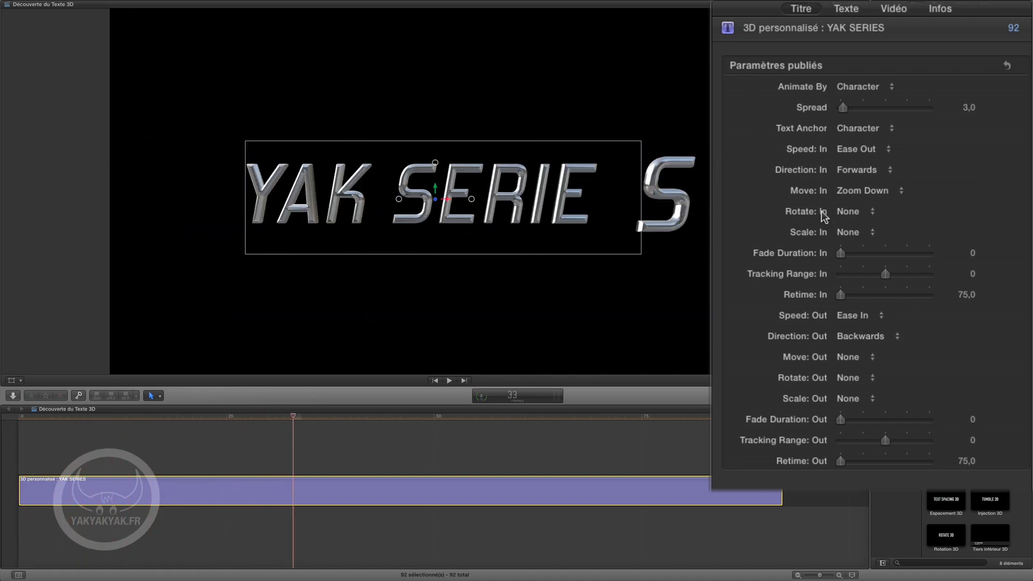
# Set the title's Move: In to Random 1
pyautogui.click(862, 192)
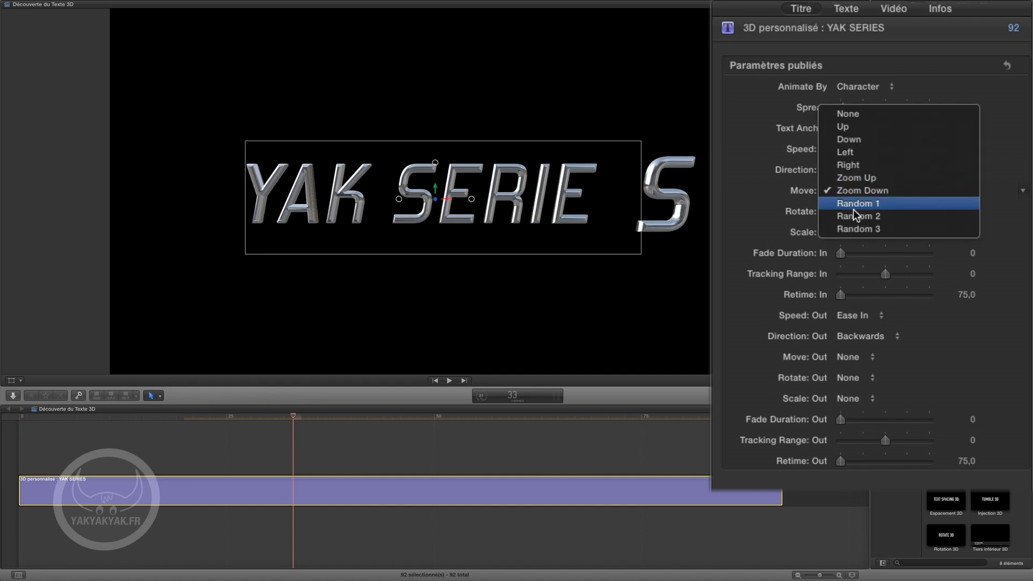
pyautogui.click(853, 207)
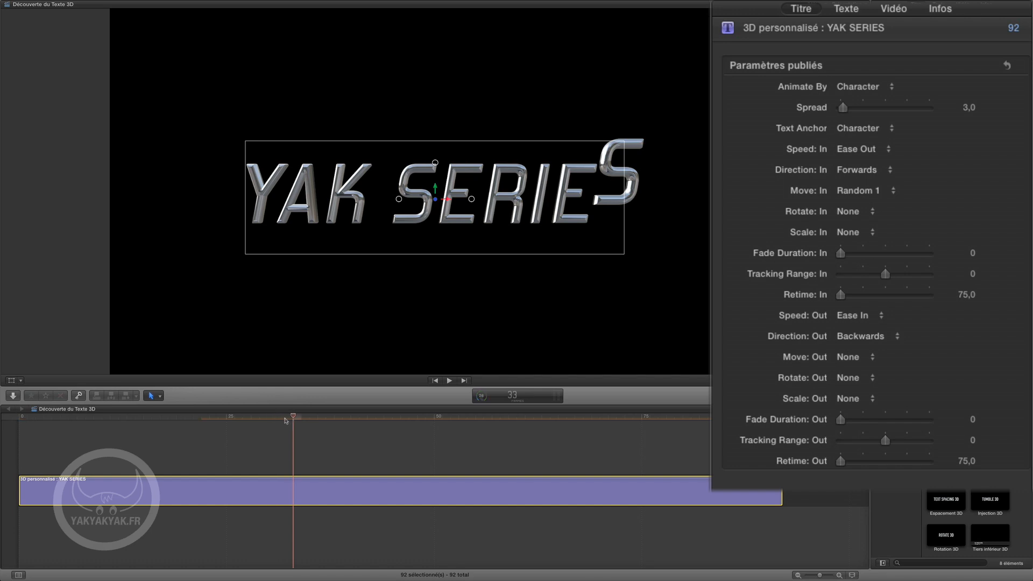
# Scrub the Random 1 entrance to frame 46, then try Random 2 as the title's Move: In and scrub to frame 20
pyautogui.moveTo(280, 421); pyautogui.dragTo(407, 425)
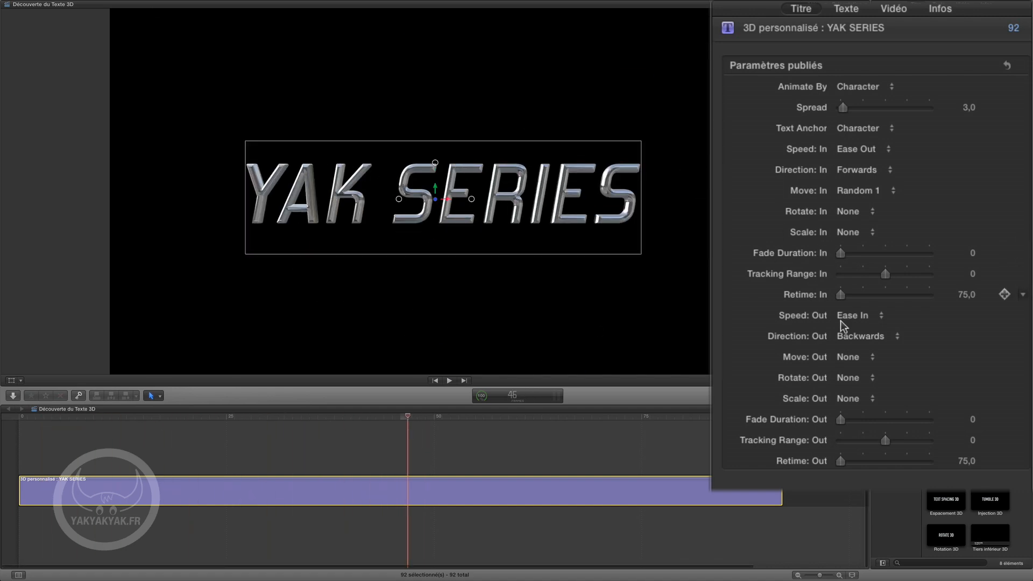
pyautogui.click(859, 191)
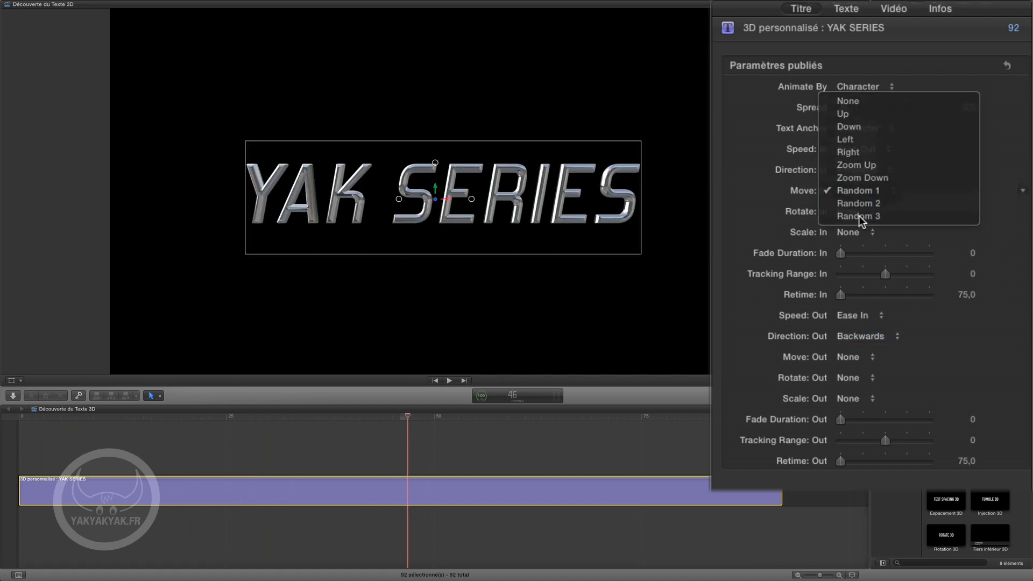
pyautogui.click(858, 203)
pyautogui.moveTo(274, 418); pyautogui.dragTo(410, 420)
pyautogui.moveTo(284, 426); pyautogui.dragTo(249, 440)
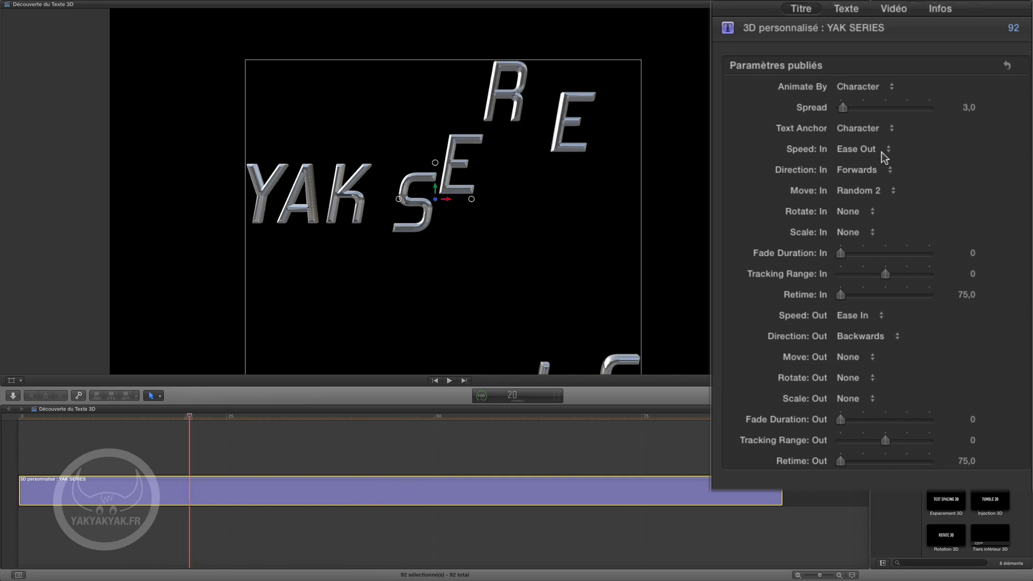
# Try Random 3 as the title's Move: In and scrub the entrance to frame 25
pyautogui.click(856, 191)
pyautogui.click(852, 205)
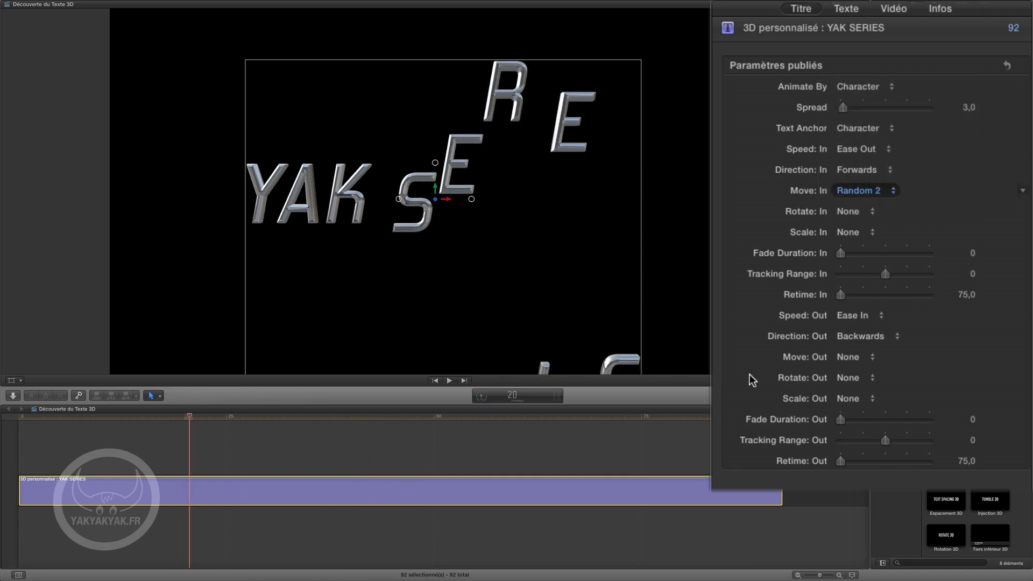
pyautogui.moveTo(183, 419); pyautogui.dragTo(229, 485)
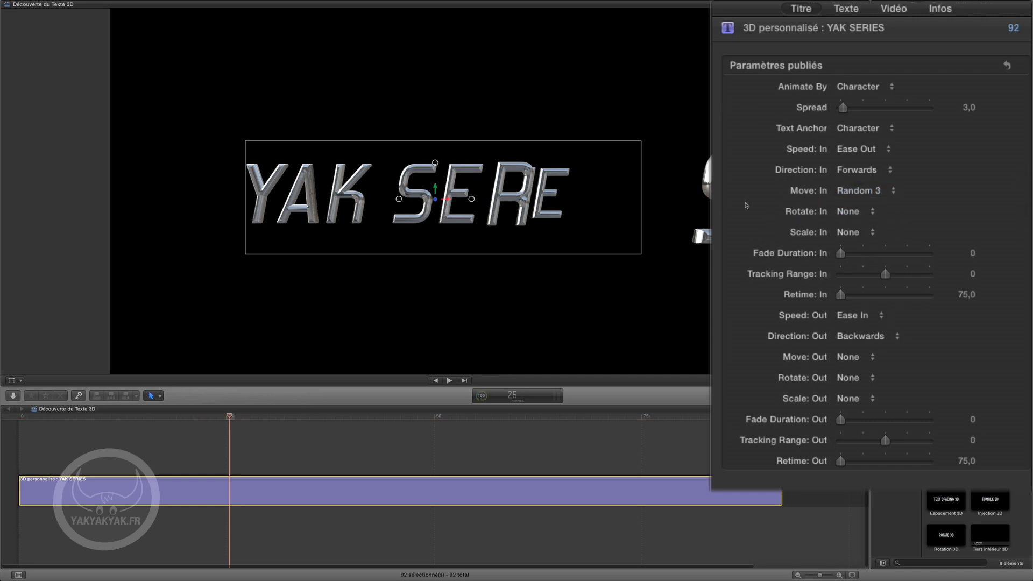
# Try Left as the title's Rotate: In and scrub the entrance to frame 31
pyautogui.click(847, 213)
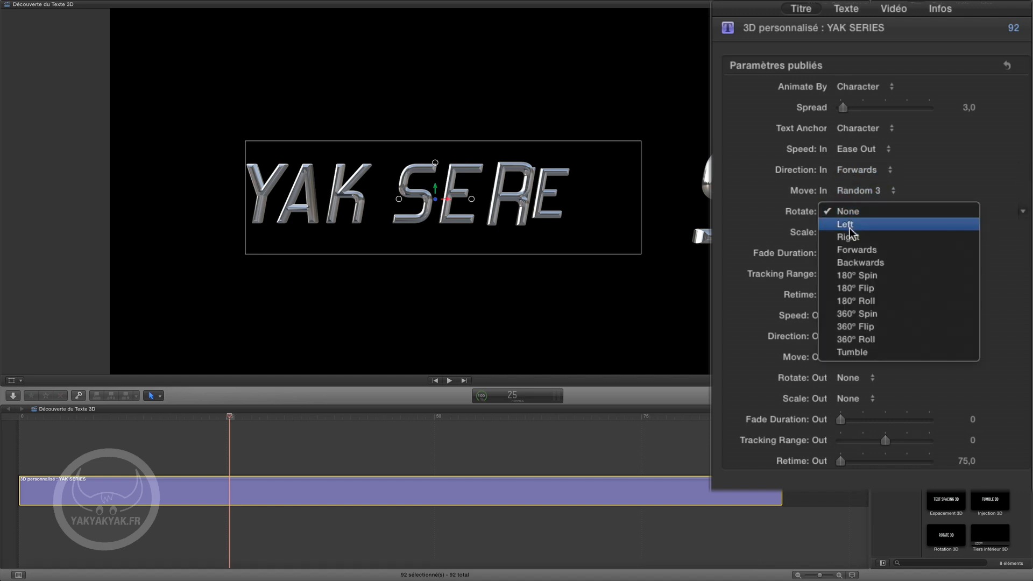
pyautogui.click(851, 228)
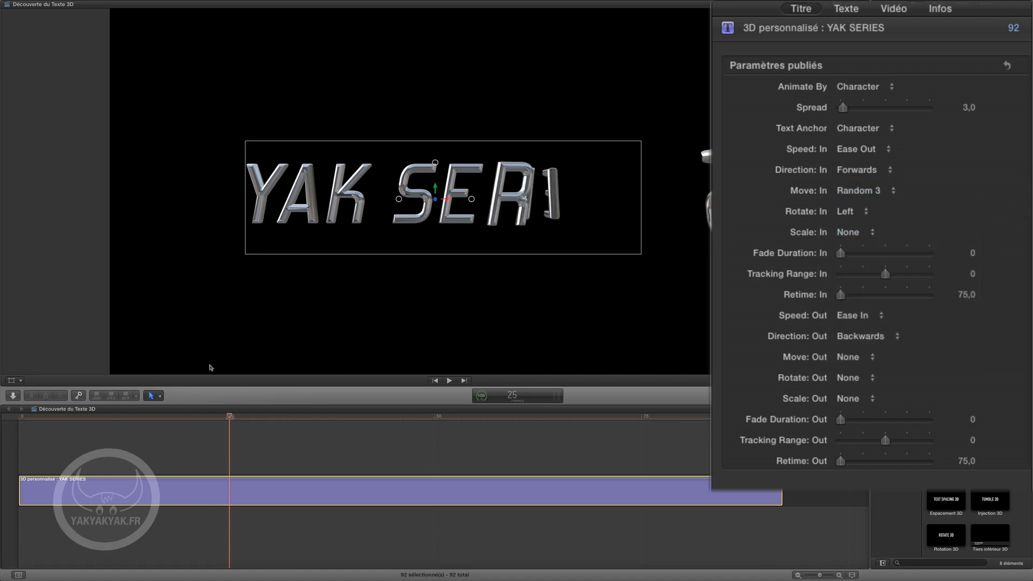
pyautogui.moveTo(213, 421); pyautogui.dragTo(279, 436)
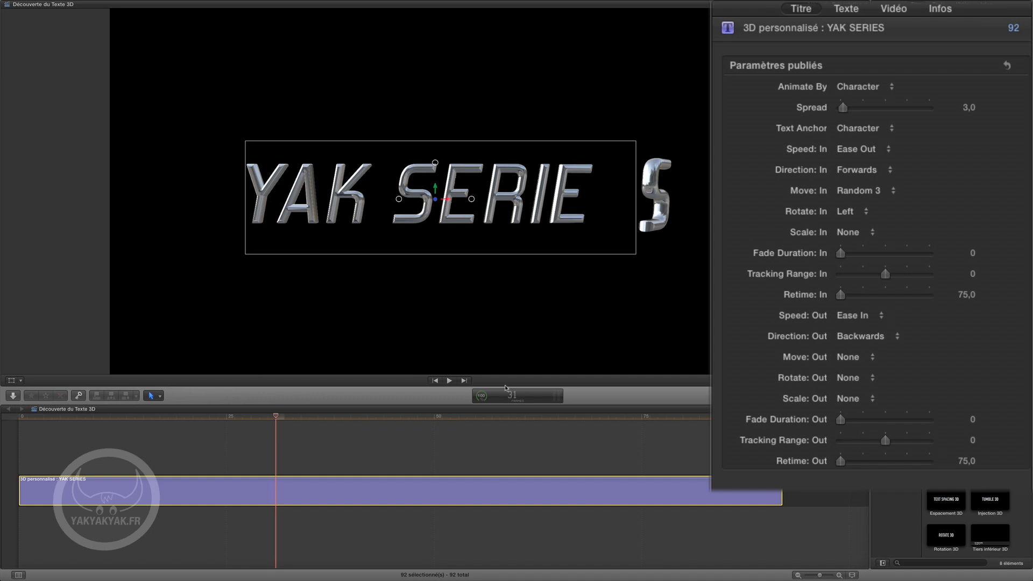
# Set the title's Move: In to None and scrub the Left rotation to frame 37
pyautogui.click(847, 197)
pyautogui.click(857, 74)
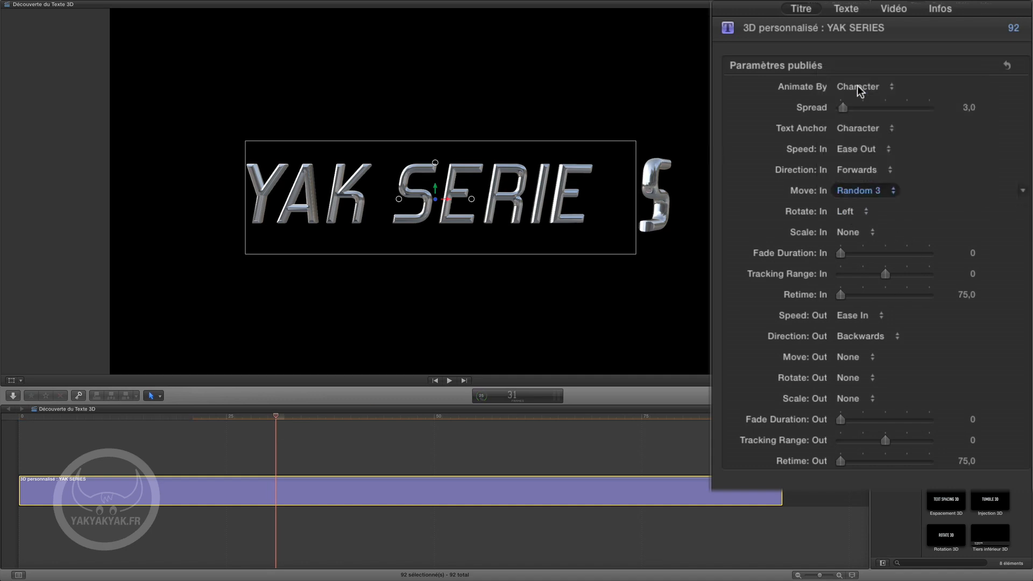
pyautogui.moveTo(265, 420); pyautogui.dragTo(331, 408)
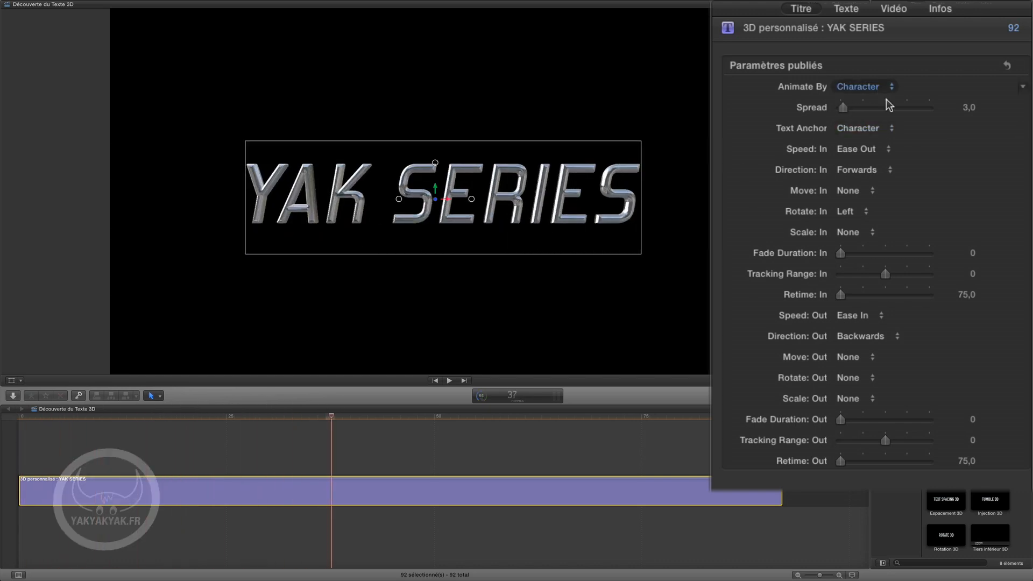
# Try Forwards as the title's Rotate: In and scrub the entrance to frame 32
pyautogui.click(849, 215)
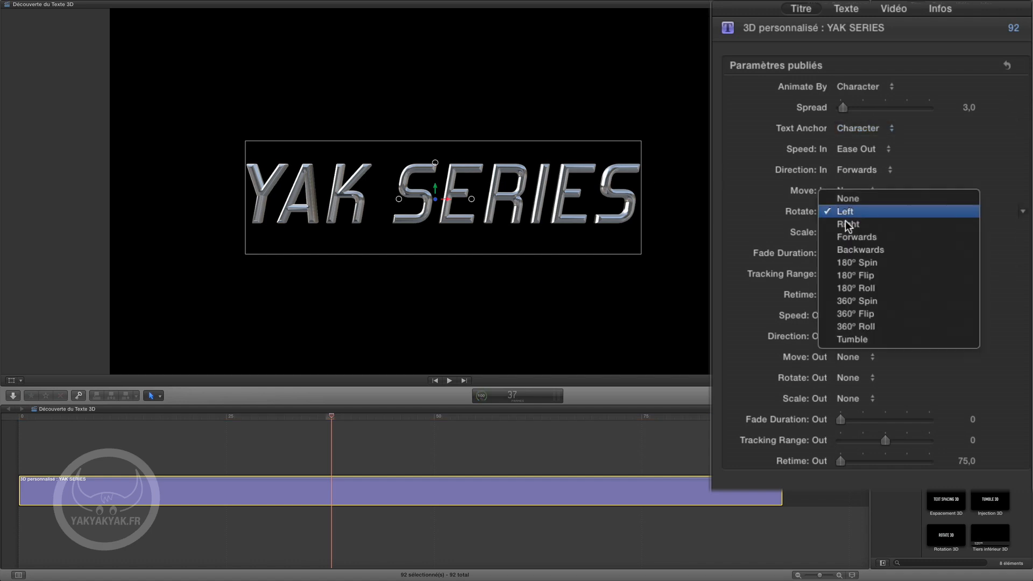
pyautogui.click(853, 240)
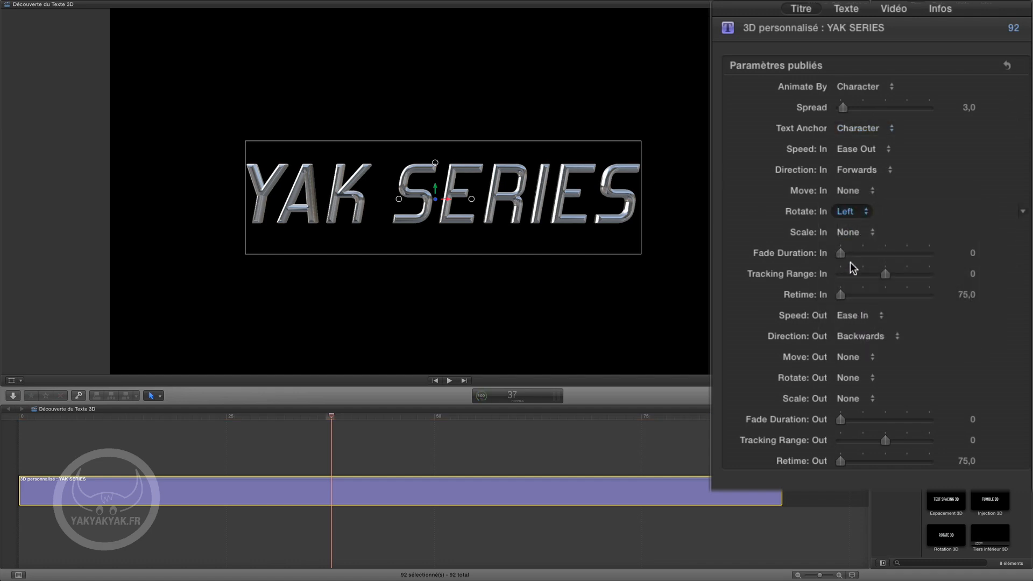
pyautogui.moveTo(72, 419); pyautogui.dragTo(284, 414)
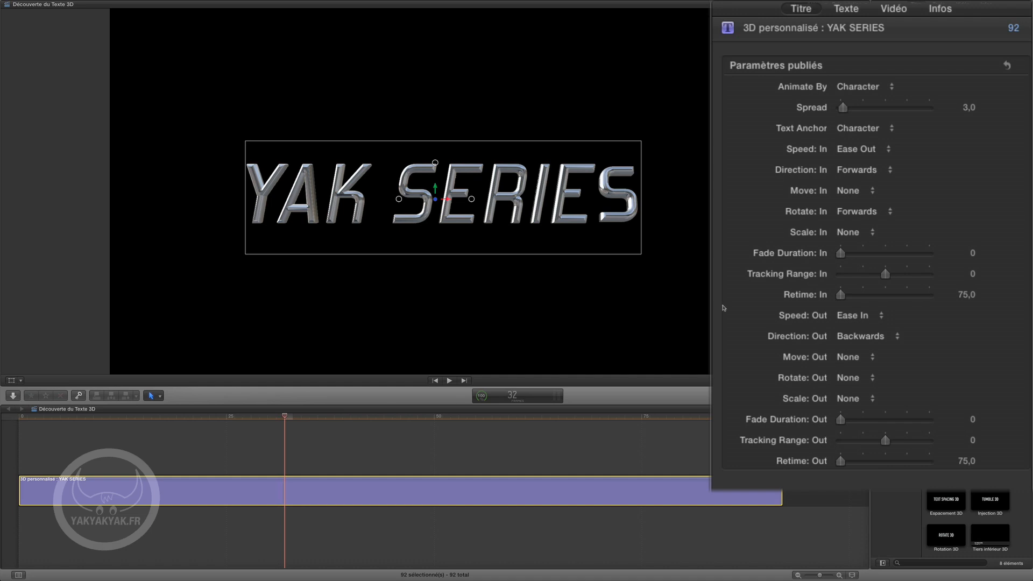
# Try 180° Spin as the title's Rotate: In, play the entrance from the first frame and scrub back to frame 17
pyautogui.click(849, 214)
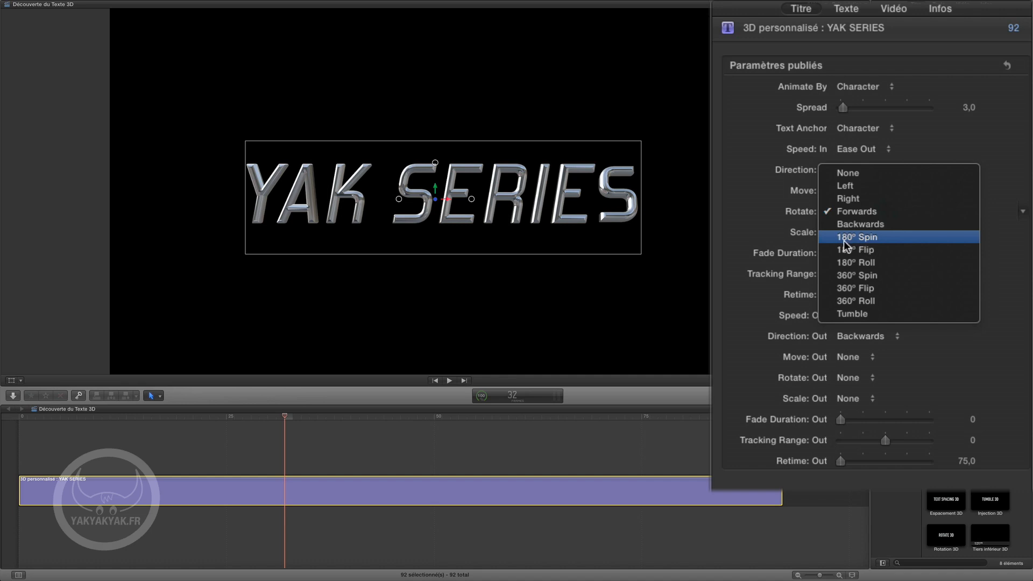
pyautogui.click(845, 242)
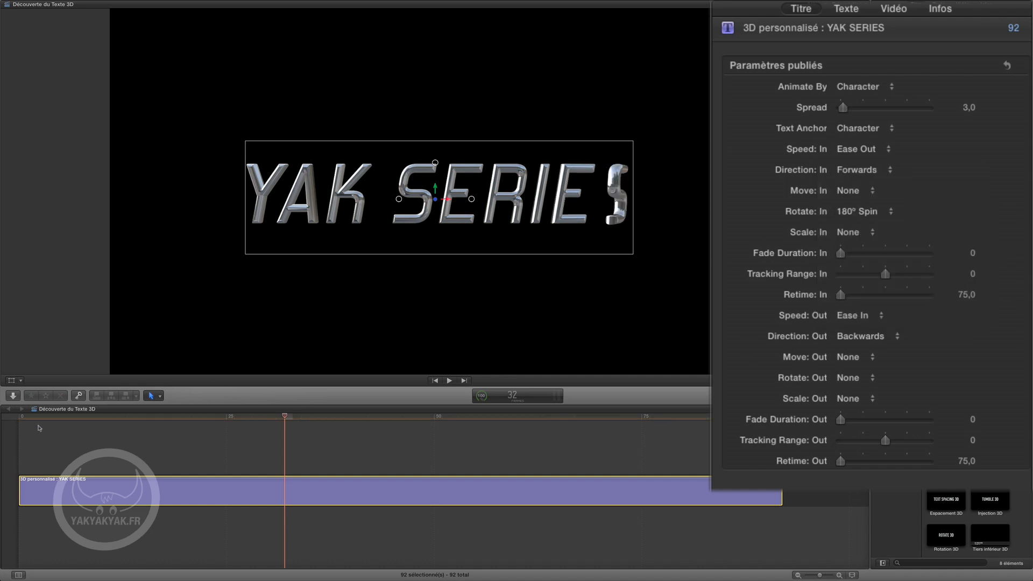
pyautogui.moveTo(38, 419); pyautogui.dragTo(12, 415)
pyautogui.press('space')
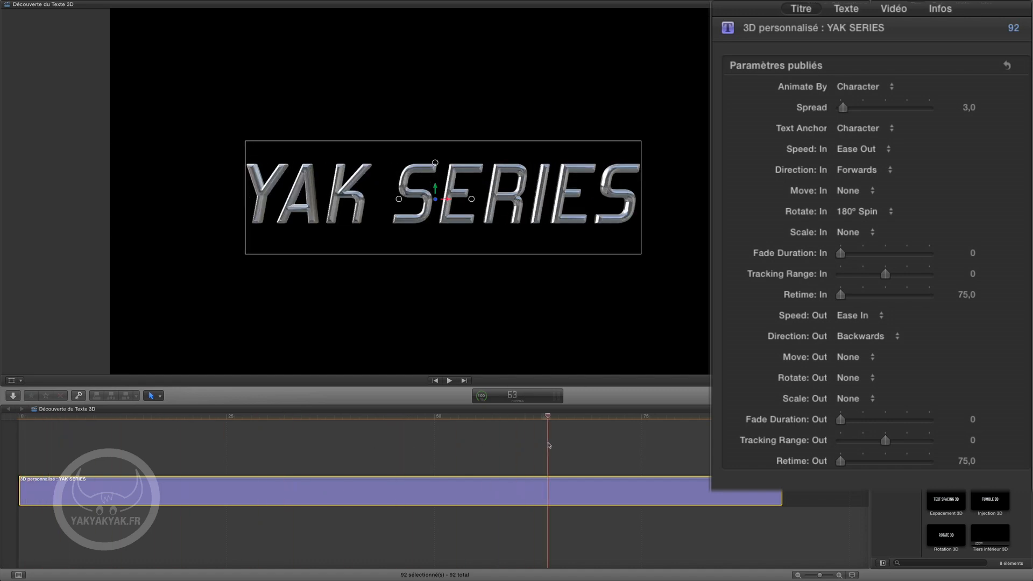
pyautogui.moveTo(449, 441); pyautogui.dragTo(162, 430)
# Try 360° Spin as the title's Rotate: In and scrub the entrance back to the first frame
pyautogui.click(842, 215)
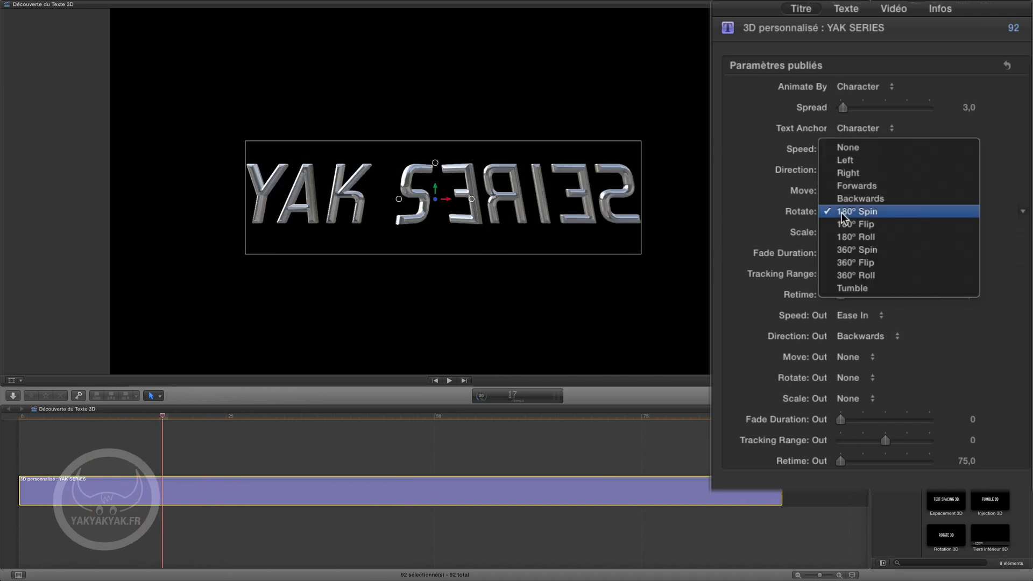
pyautogui.click(855, 250)
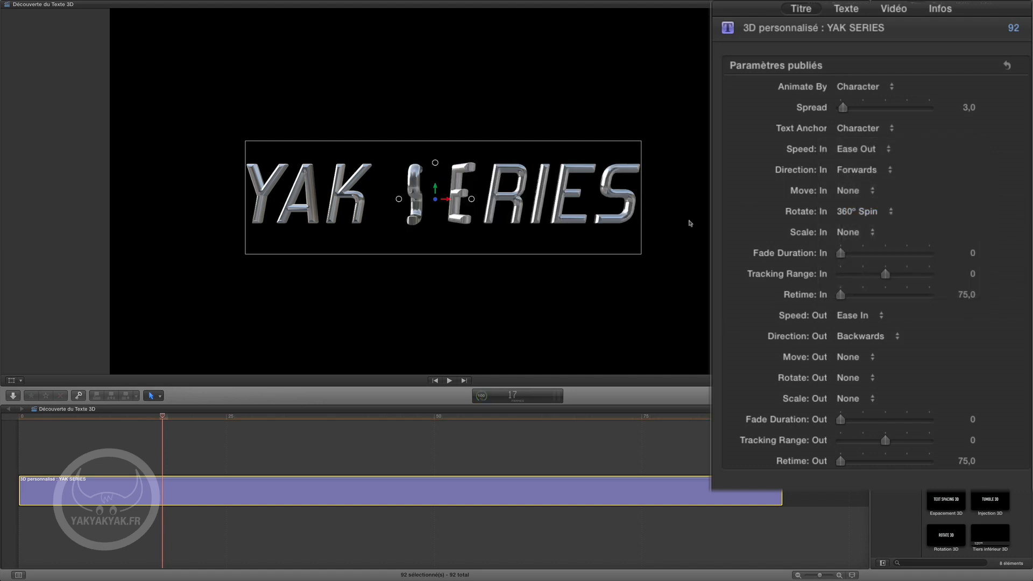
pyautogui.moveTo(31, 418); pyautogui.dragTo(2, 433)
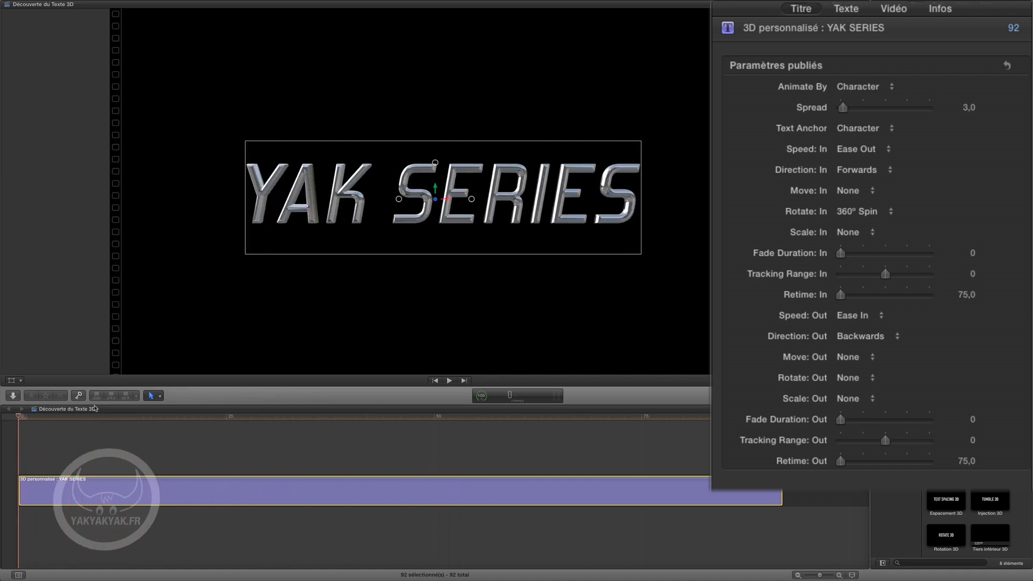
# Try 180° Flip as the title's Rotate: In and scrub forwards and back through the entrance
pyautogui.click(842, 213)
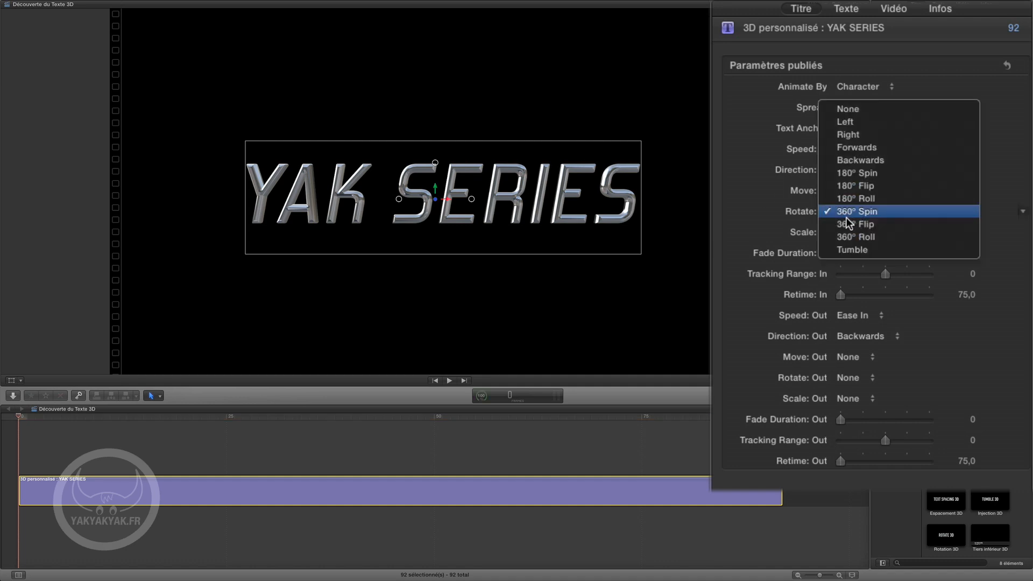
pyautogui.click(853, 190)
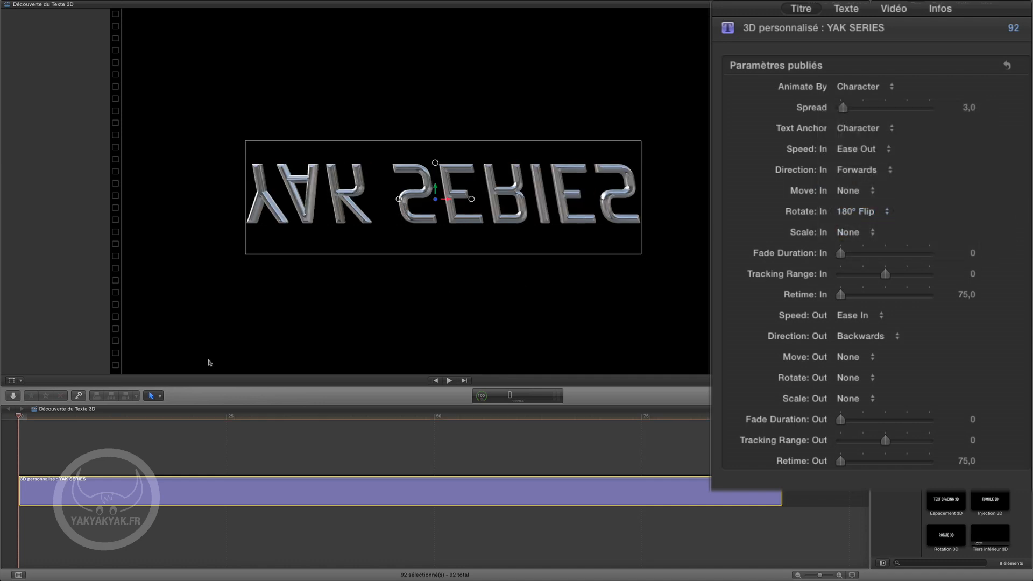
pyautogui.moveTo(24, 417); pyautogui.dragTo(422, 401)
pyautogui.moveTo(316, 399); pyautogui.dragTo(10, 411)
# Try 180° Roll as the title's Rotate: In and scrub the entrance back to the first frame
pyautogui.click(853, 215)
pyautogui.press('Escape')
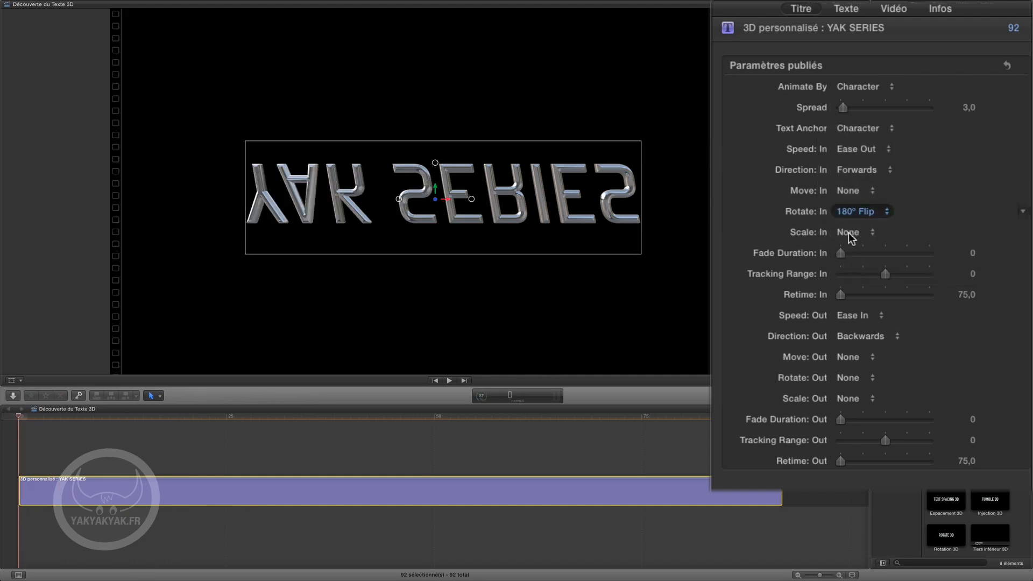
pyautogui.moveTo(22, 418); pyautogui.dragTo(2, 397)
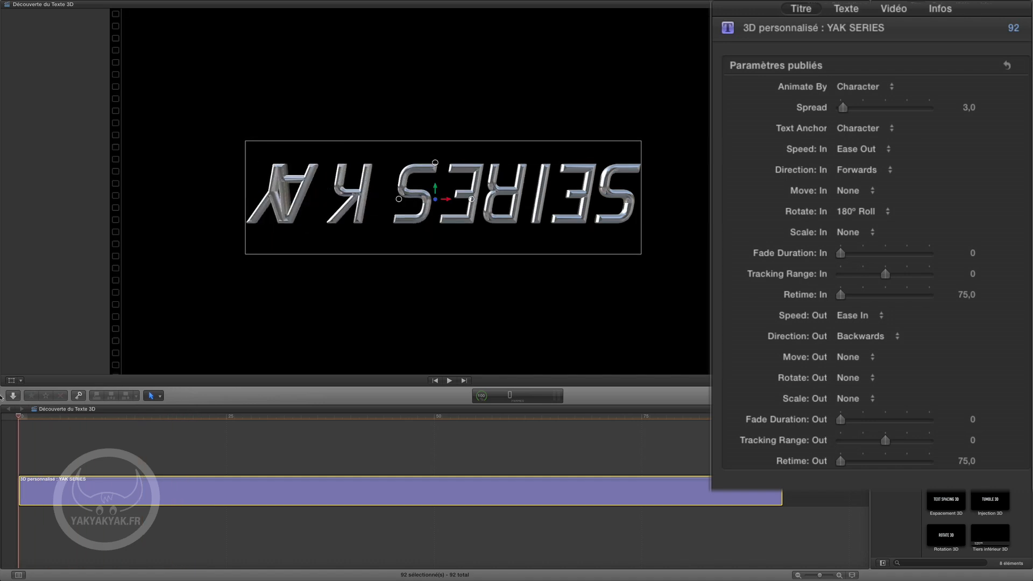
# Set the title's Rotate: In to Tumble and scrub forwards and back through the entrance
pyautogui.click(851, 215)
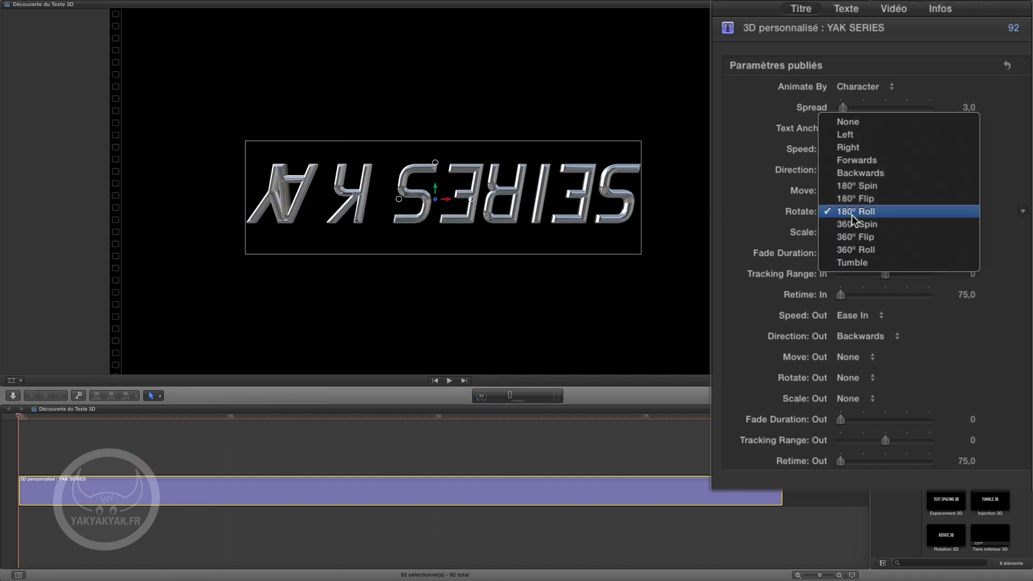
pyautogui.click(849, 264)
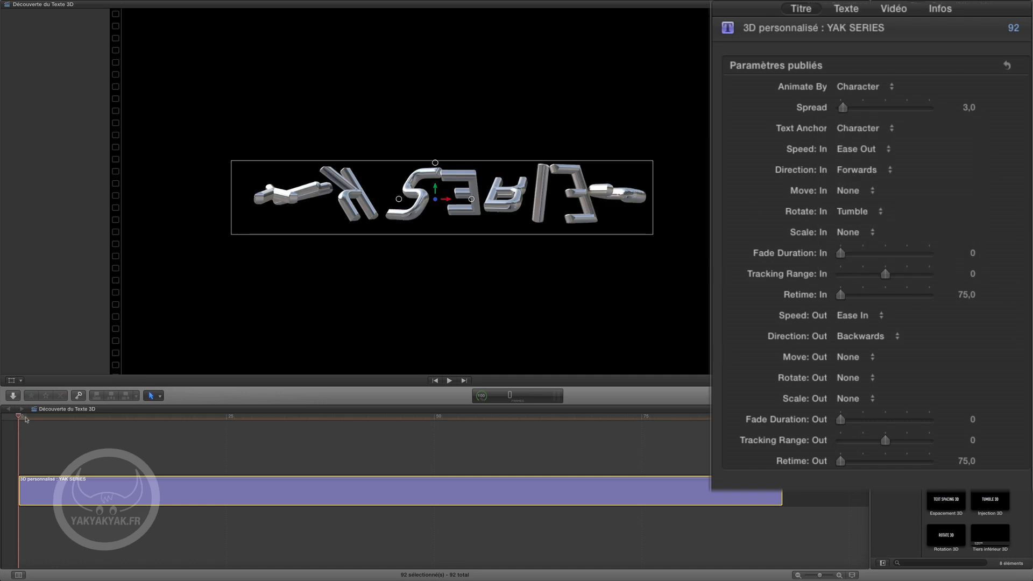
pyautogui.moveTo(25, 416); pyautogui.dragTo(342, 388)
pyautogui.moveTo(422, 391); pyautogui.dragTo(31, 399)
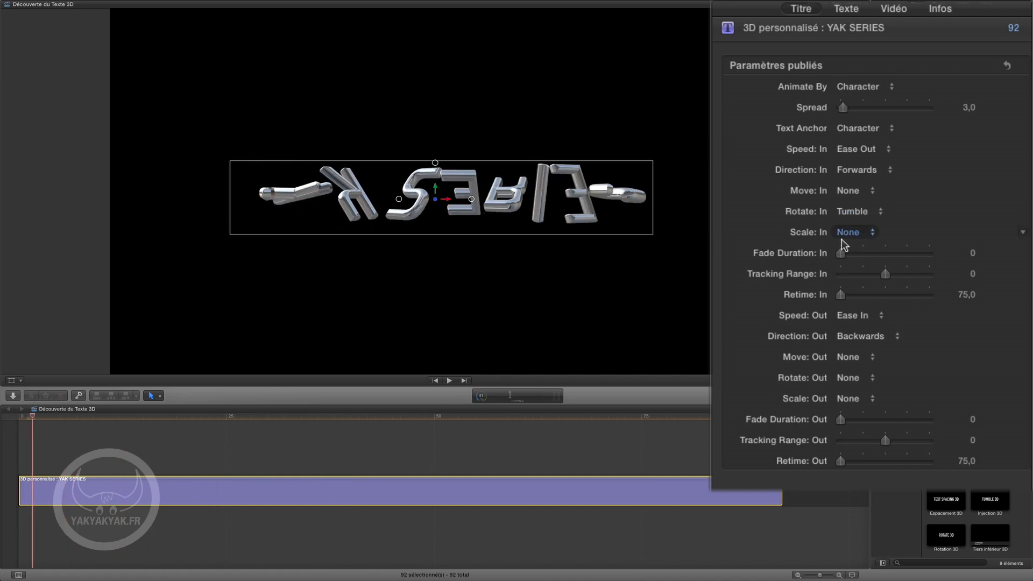
# Set the title's Move: In to Zoom Down and scrub the tumbling entrance to frame 31
pyautogui.click(848, 191)
pyautogui.click(842, 269)
pyautogui.moveTo(29, 420); pyautogui.dragTo(285, 384)
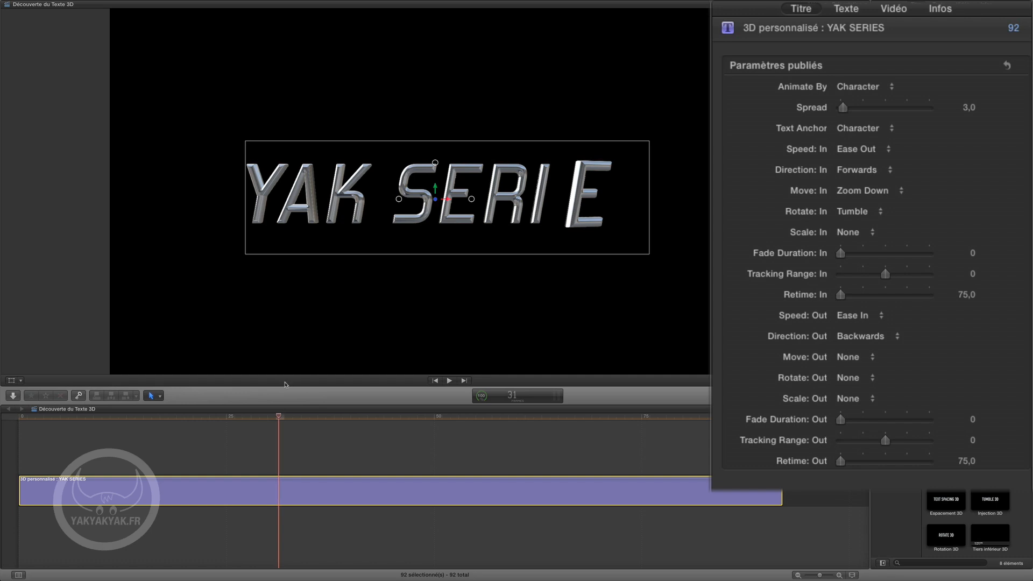
# Try Shrink as the title's Scale: In and scrub the entrance to frame 24
pyautogui.click(848, 237)
pyautogui.click(851, 259)
pyautogui.moveTo(270, 418); pyautogui.dragTo(217, 431)
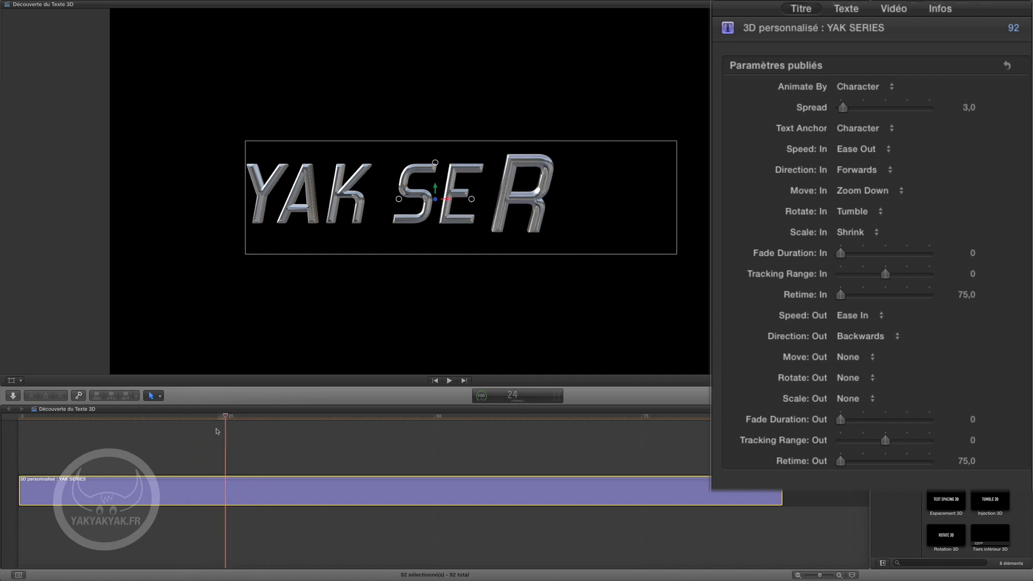
# Set the title's Scale: In to Grow and scrub the entrance to frame 23
pyautogui.click(850, 233)
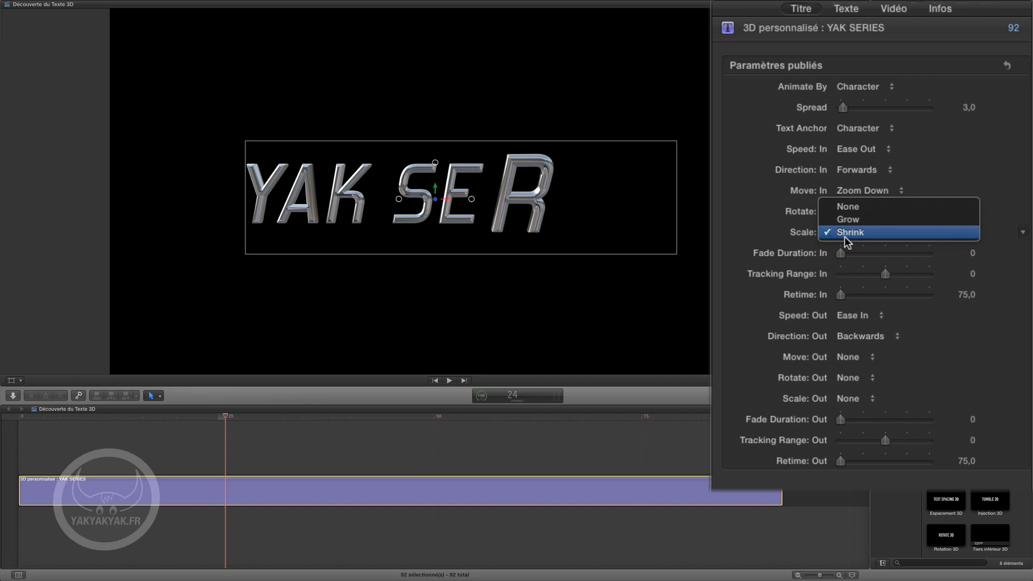
pyautogui.click(848, 219)
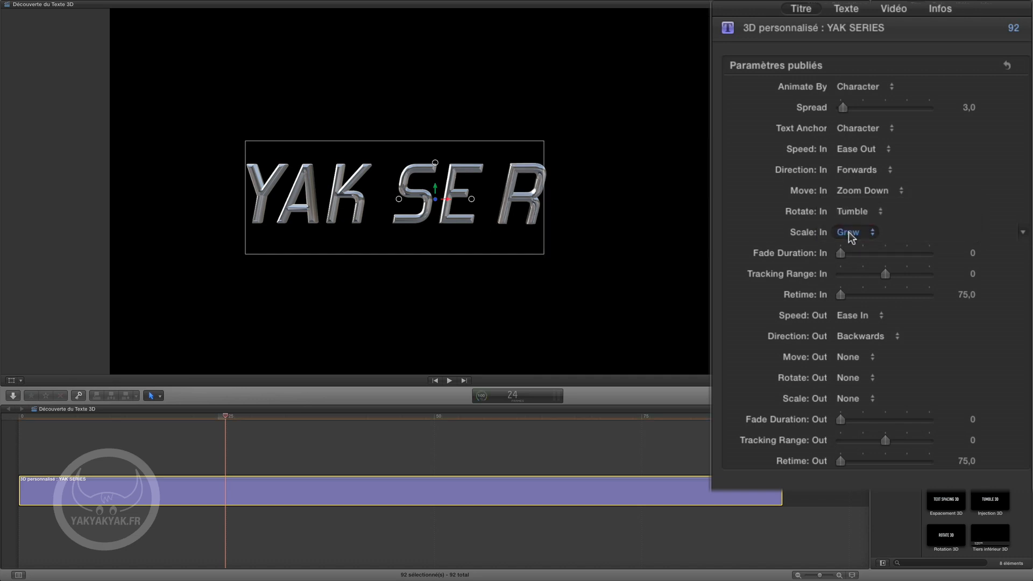
pyautogui.moveTo(223, 415)
pyautogui.mouseDown()
pyautogui.moveTo(17, 425)
pyautogui.moveTo(363, 422)
pyautogui.moveTo(38, 425)
pyautogui.moveTo(283, 429)
pyautogui.moveTo(36, 415)
pyautogui.moveTo(226, 415)
pyautogui.moveTo(212, 415)
pyautogui.mouseUp()
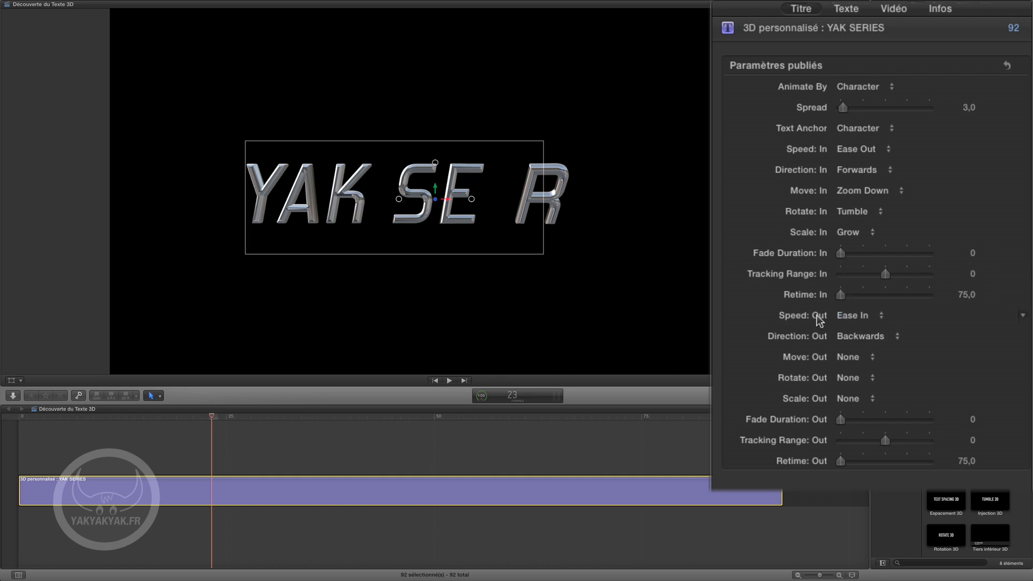
# Try a Fade Duration: In of 80, scrub the entrance to frame 17 and reset the fade duration to 0
pyautogui.moveTo(840, 253); pyautogui.dragTo(955, 264)
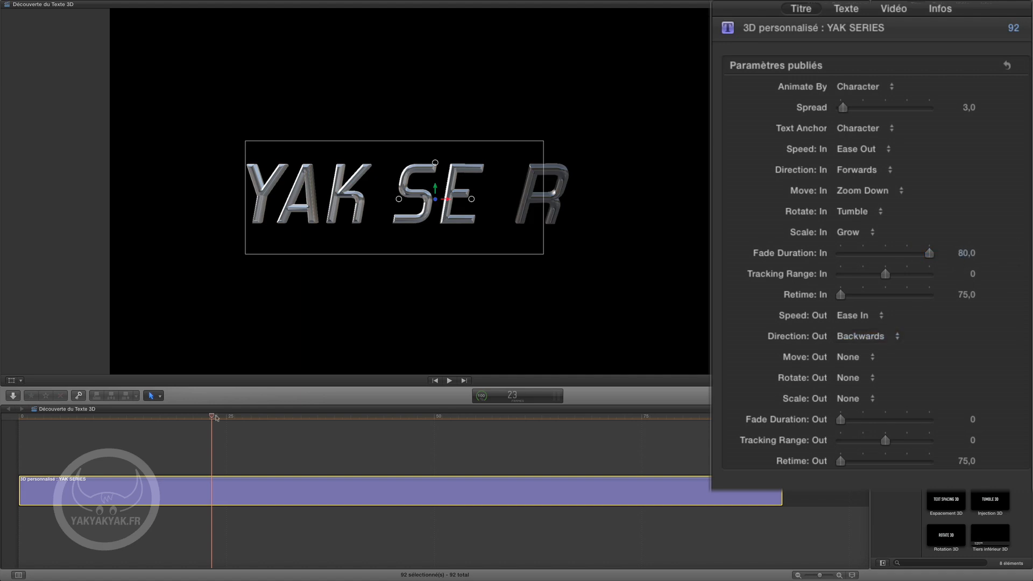
pyautogui.moveTo(202, 417); pyautogui.dragTo(165, 437)
pyautogui.moveTo(903, 254); pyautogui.dragTo(817, 274)
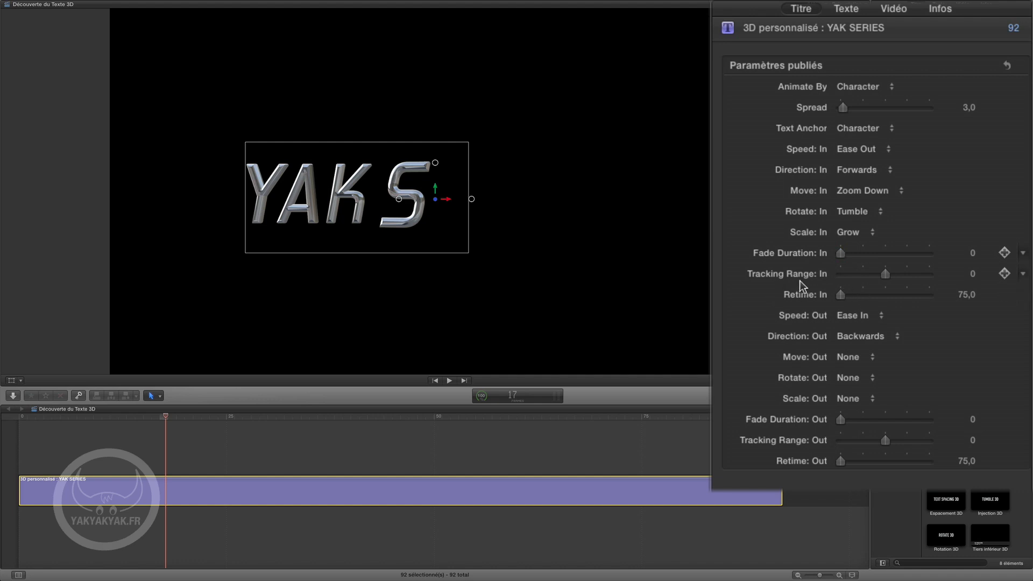
# Scrub the entrance to frame 38 and set the title's Tracking Range: In to -30
pyautogui.moveTo(165, 418); pyautogui.dragTo(337, 420)
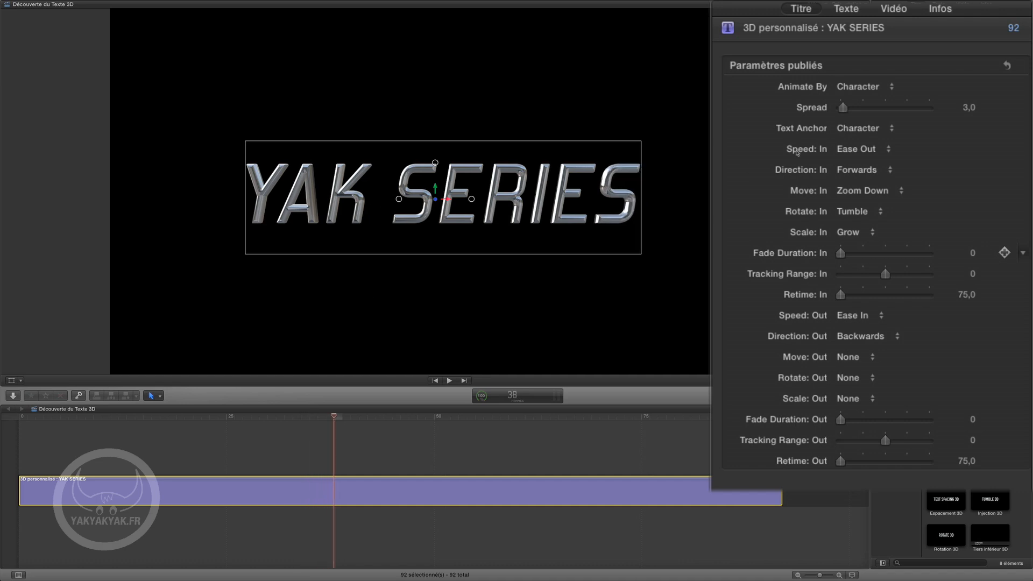
pyautogui.moveTo(885, 274); pyautogui.dragTo(894, 275)
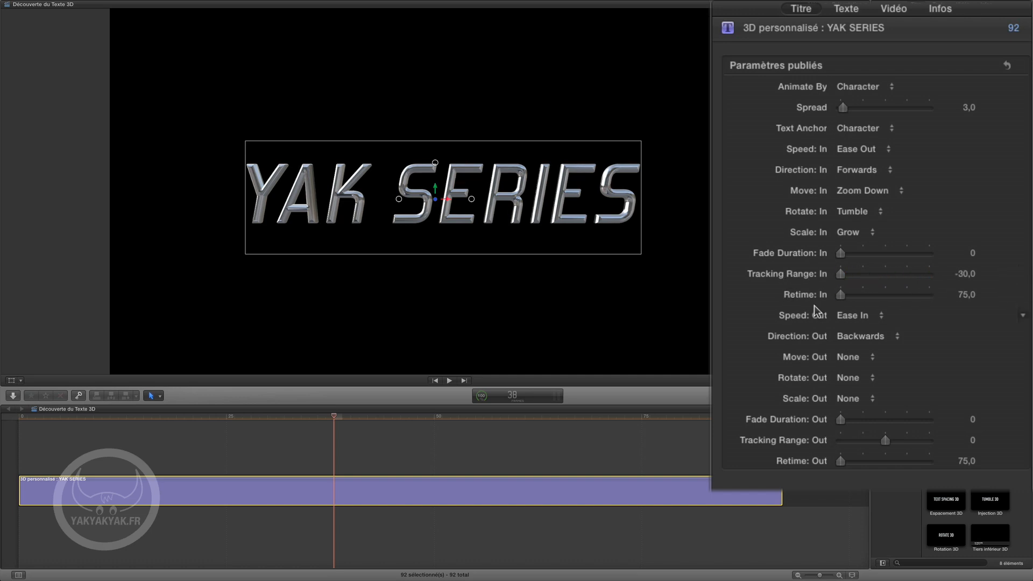
# Set the title's Tracking Range: In to -0,27 and scrub the entrance to frame 20
pyautogui.moveTo(133, 419); pyautogui.dragTo(169, 418)
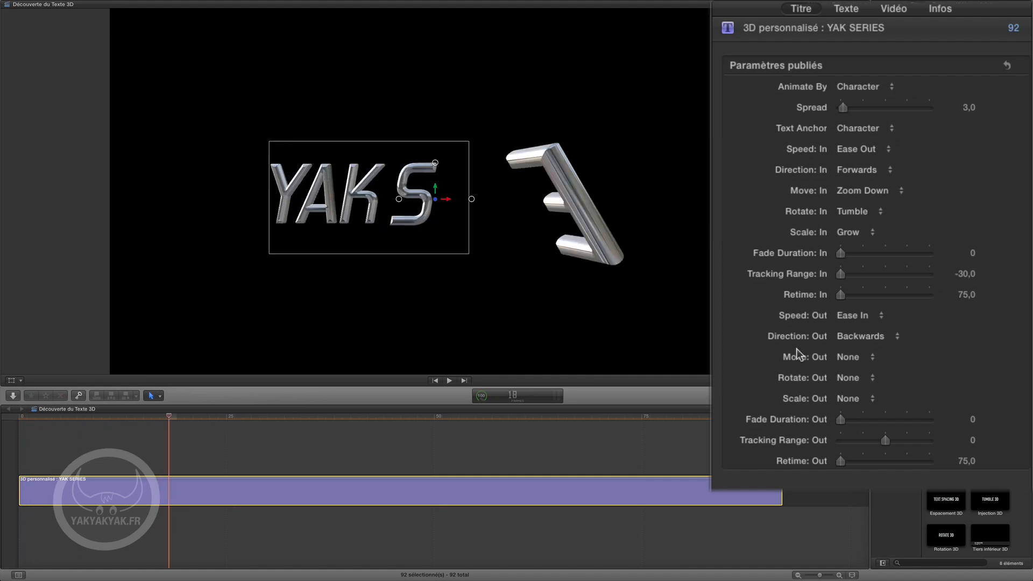
pyautogui.click(880, 274)
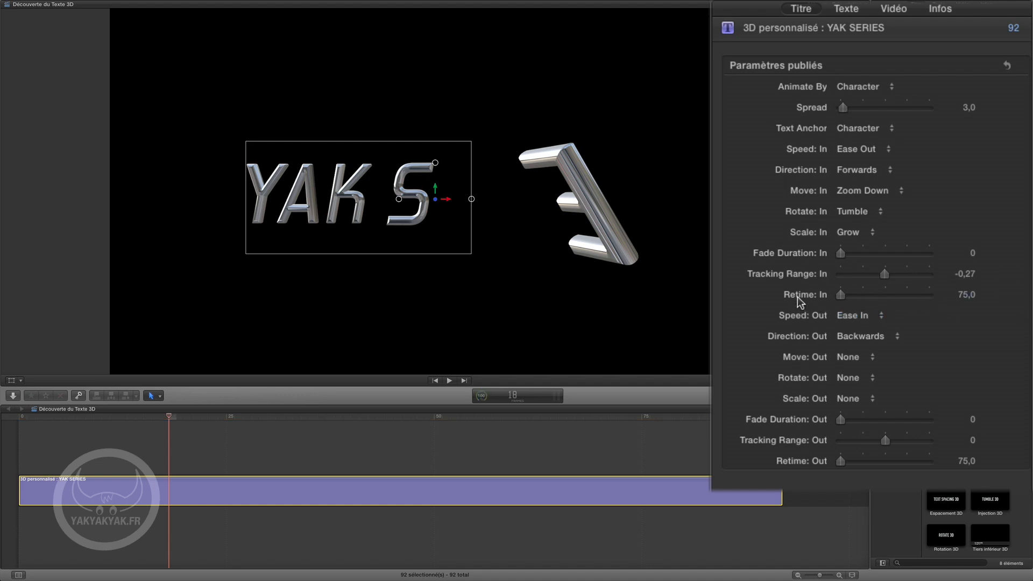
pyautogui.moveTo(160, 419); pyautogui.dragTo(333, 443)
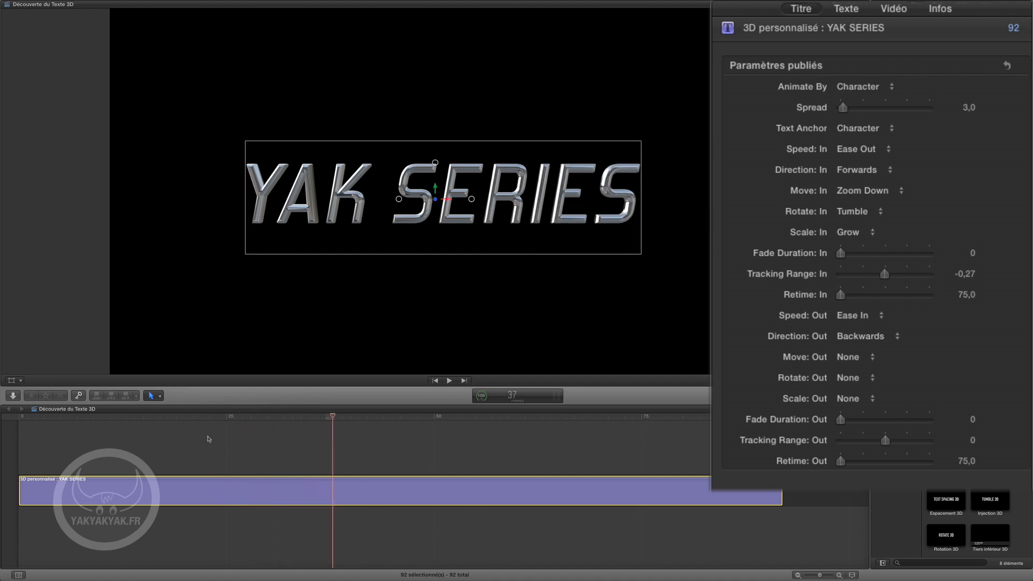
pyautogui.moveTo(333, 418)
pyautogui.mouseDown()
pyautogui.moveTo(319, 425)
pyautogui.moveTo(337, 421)
pyautogui.mouseUp()
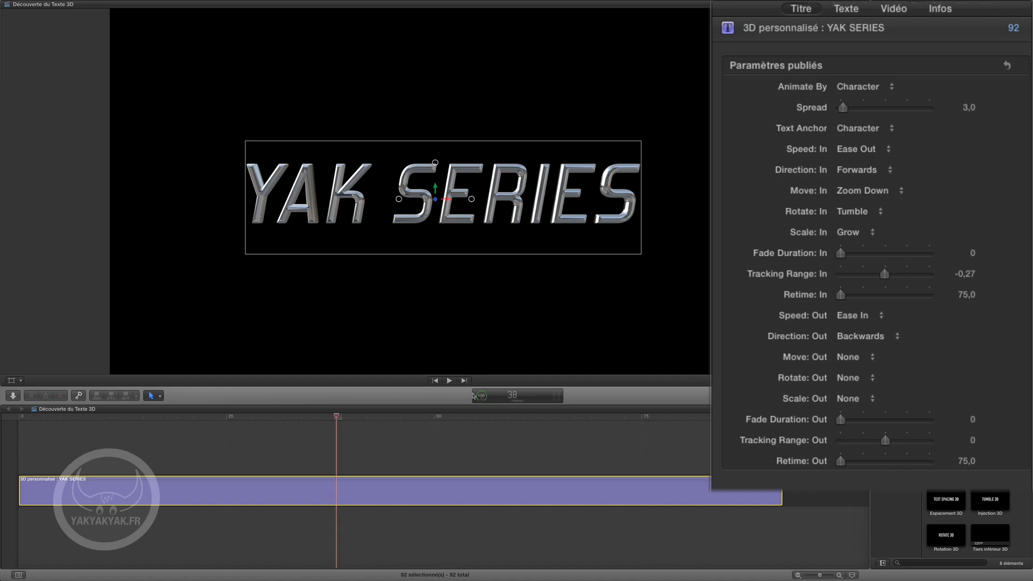
pyautogui.moveTo(254, 422); pyautogui.dragTo(193, 427)
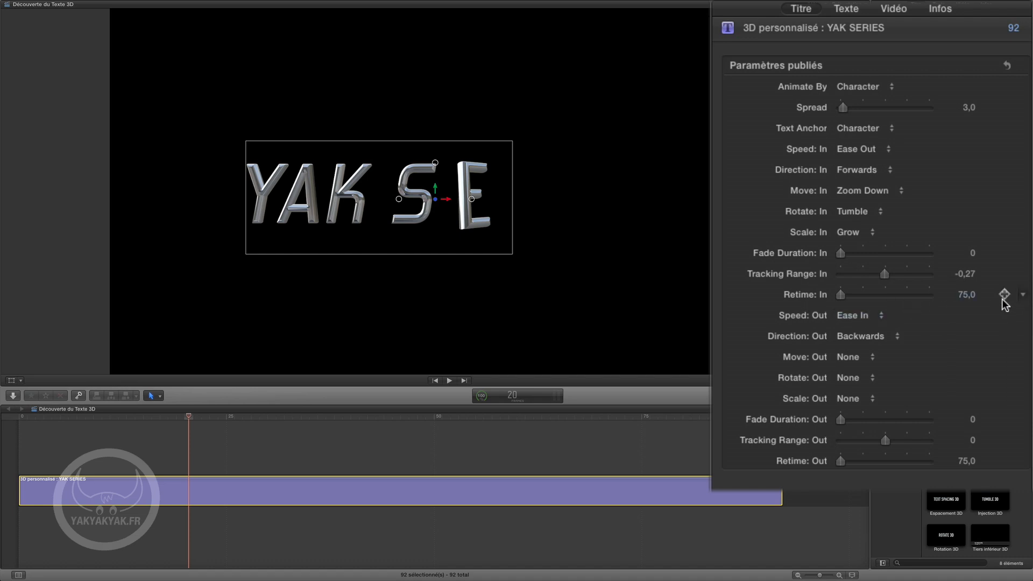
# Try keyframing the title's Retime: In at 140,01 on frame 20 and 75 on frame 21, and scrub the entrance
pyautogui.click(1004, 294)
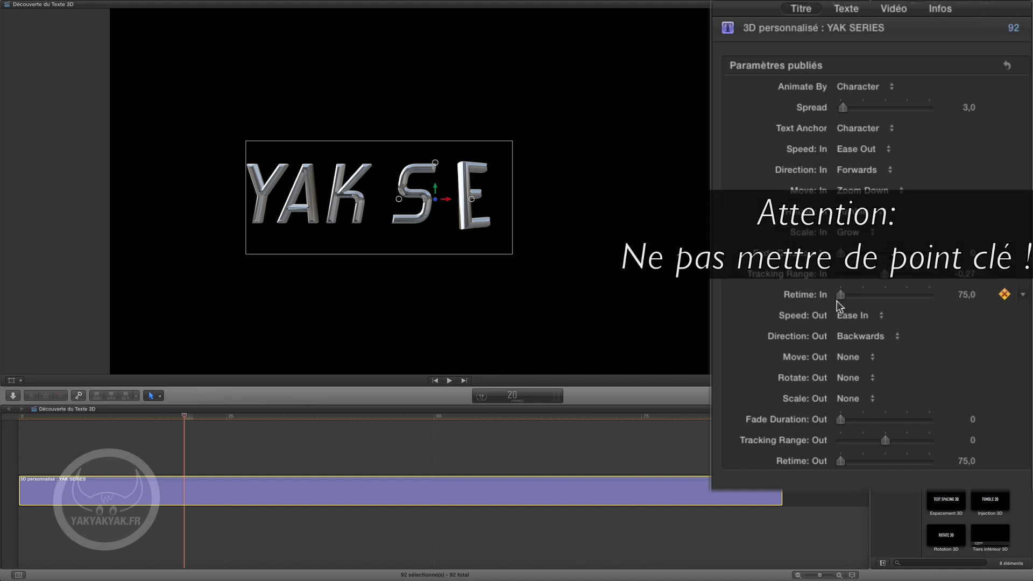
pyautogui.moveTo(837, 301); pyautogui.dragTo(894, 300)
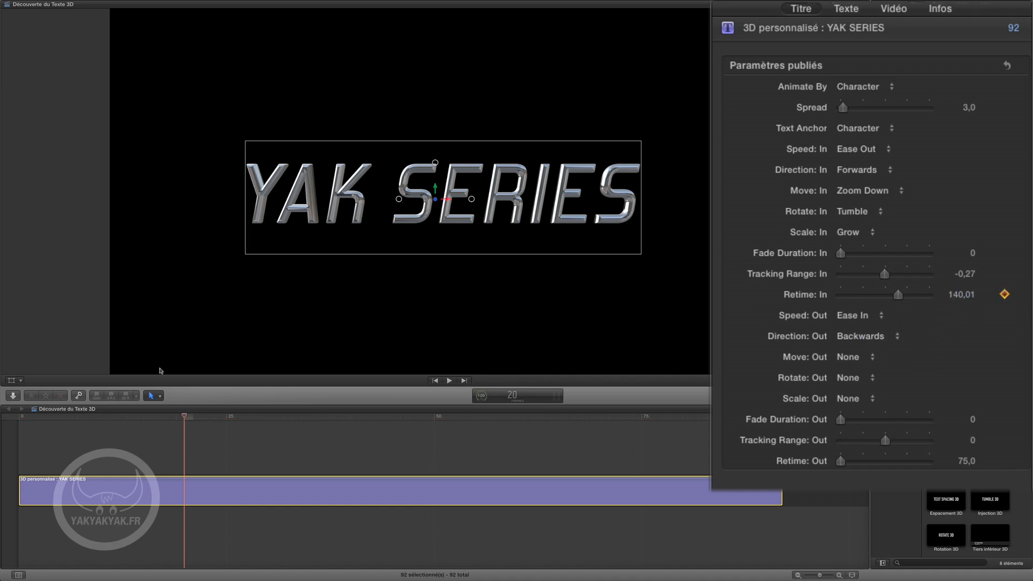
pyautogui.moveTo(182, 419); pyautogui.dragTo(173, 473)
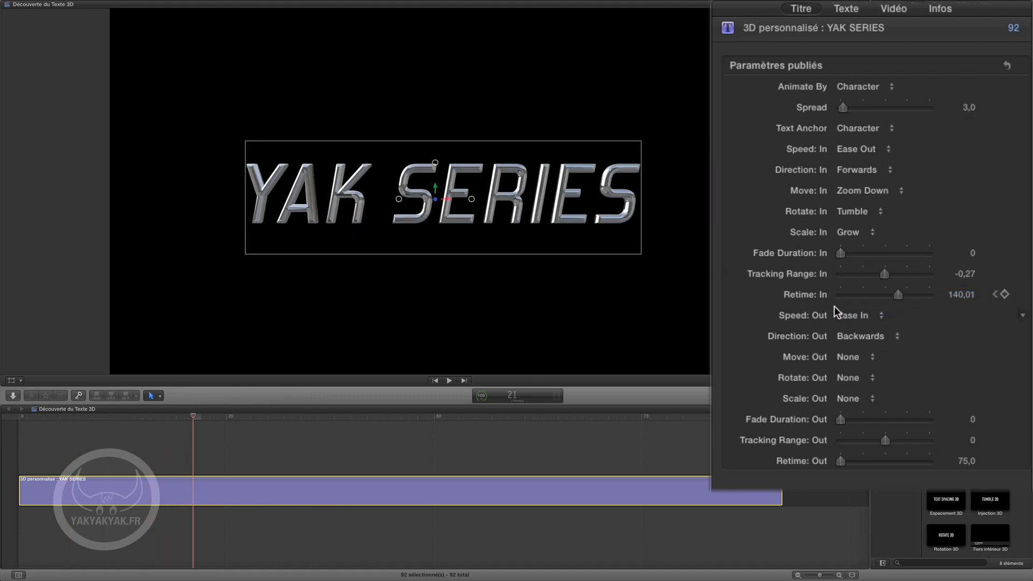
pyautogui.moveTo(892, 297); pyautogui.dragTo(796, 305)
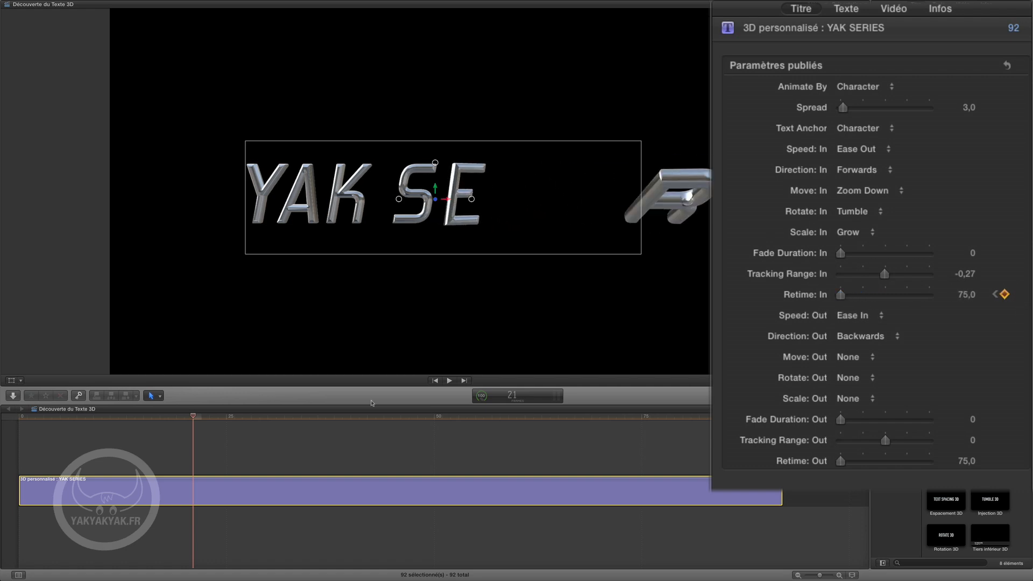
pyautogui.moveTo(195, 419); pyautogui.dragTo(342, 420)
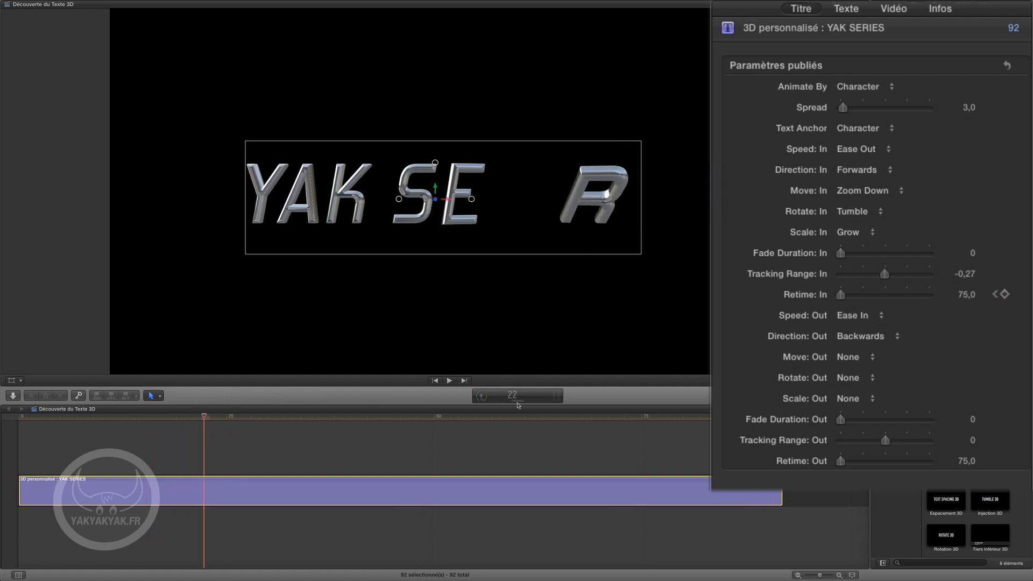
pyautogui.moveTo(208, 425); pyautogui.dragTo(116, 452)
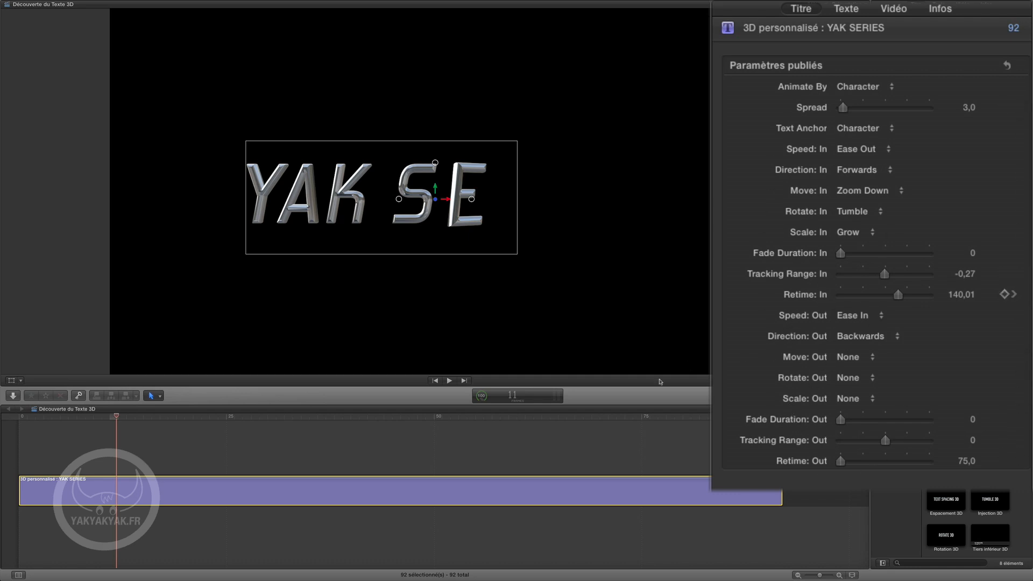
# Set the title's Move: Out to Up, Rotate: Out to Tumble and Scale: Out to Shrink, and play the title from its start
pyautogui.moveTo(293, 422); pyautogui.dragTo(713, 441)
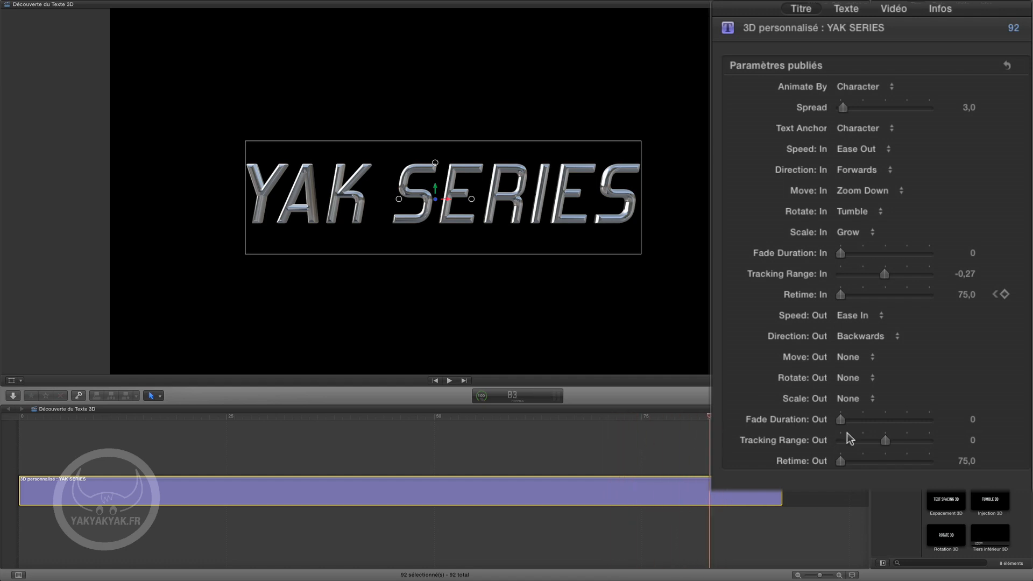
pyautogui.click(847, 363)
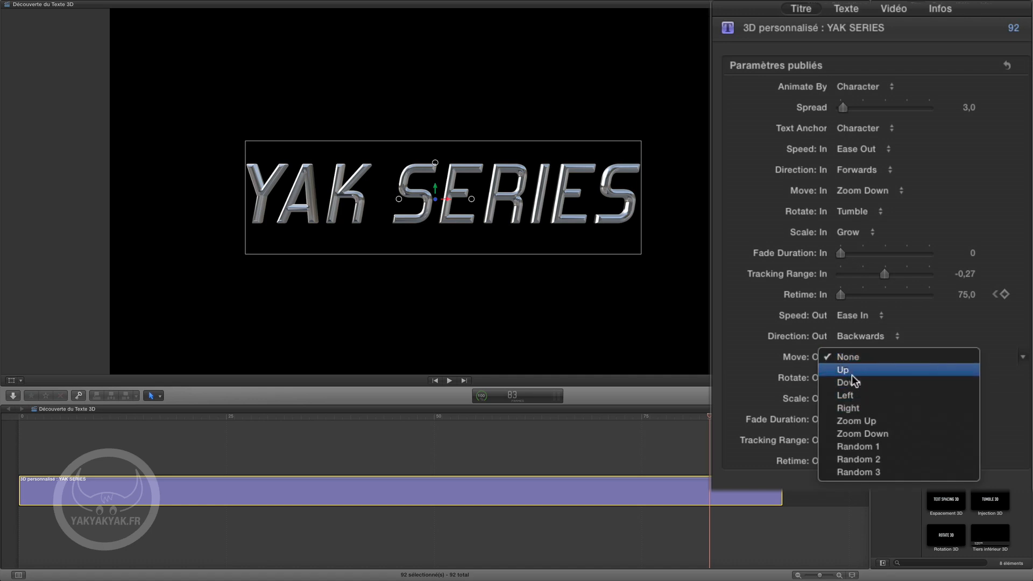
pyautogui.click(851, 374)
pyautogui.click(850, 383)
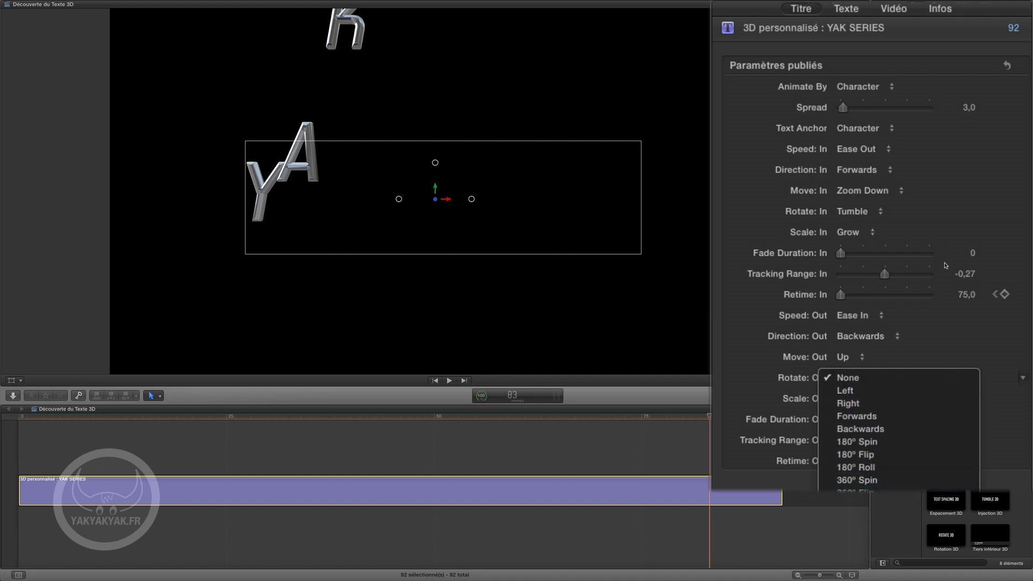
pyautogui.click(945, 265)
pyautogui.click(848, 405)
pyautogui.click(850, 427)
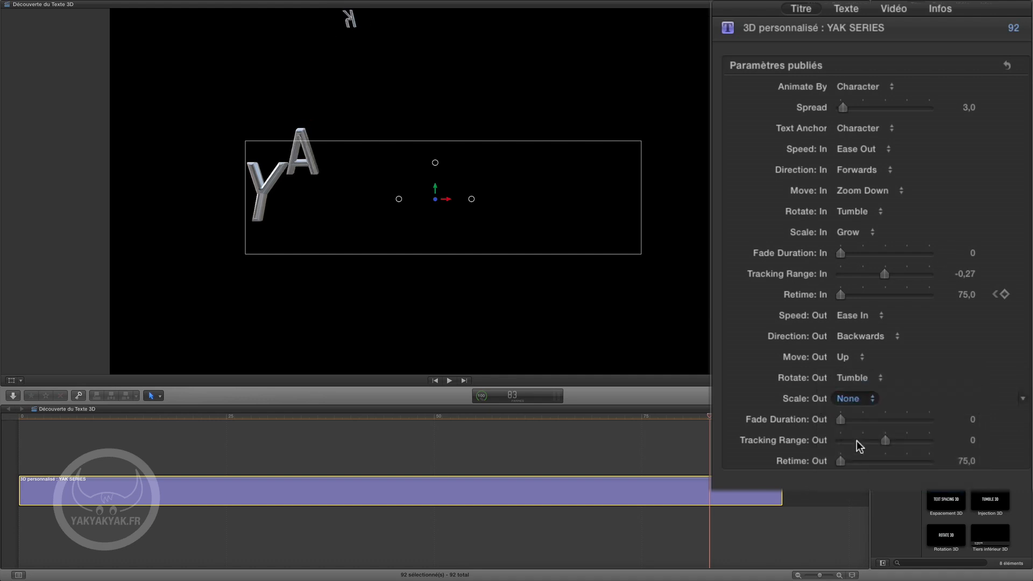
pyautogui.moveTo(710, 419); pyautogui.dragTo(2, 437)
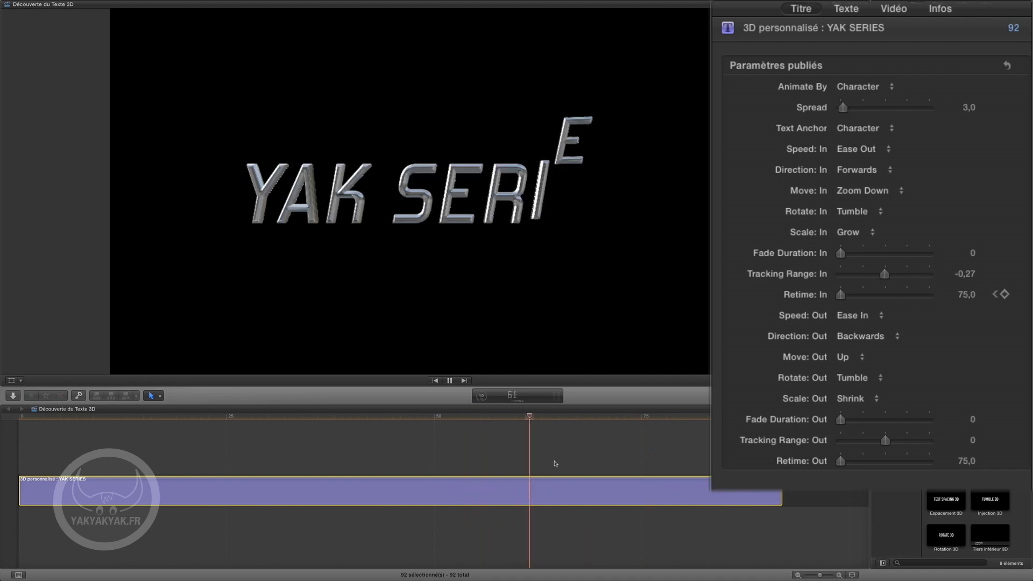
pyautogui.press('space')
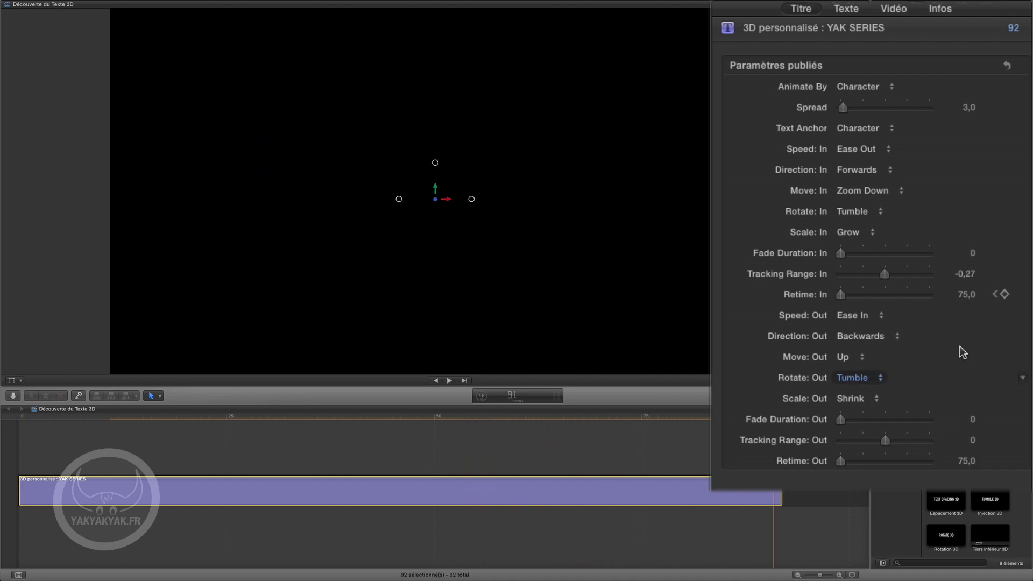
# Reset the title's Retime: In to clear its keyframes, set it to 140 and preview the whole title
pyautogui.click(1022, 294)
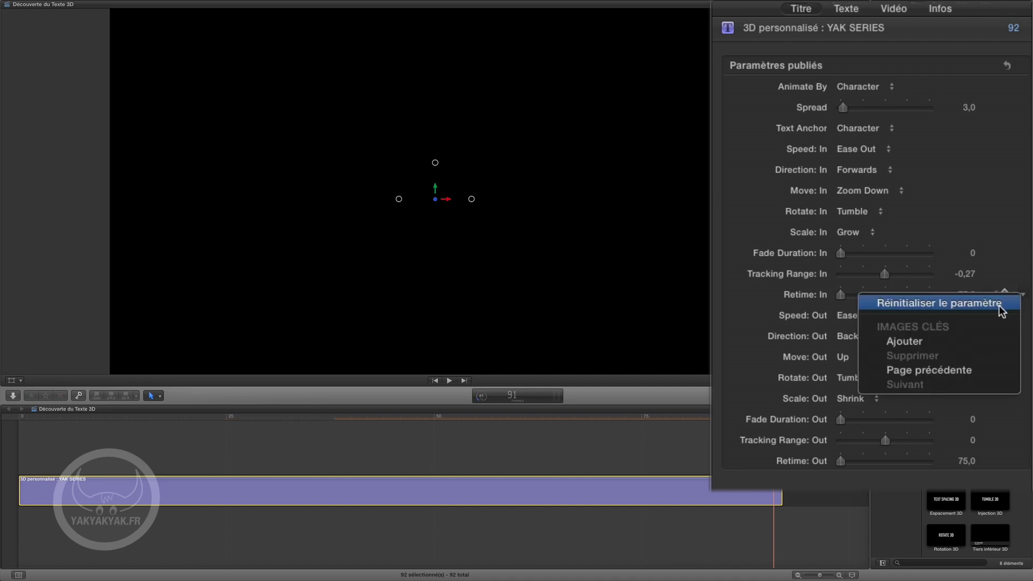
pyautogui.click(997, 305)
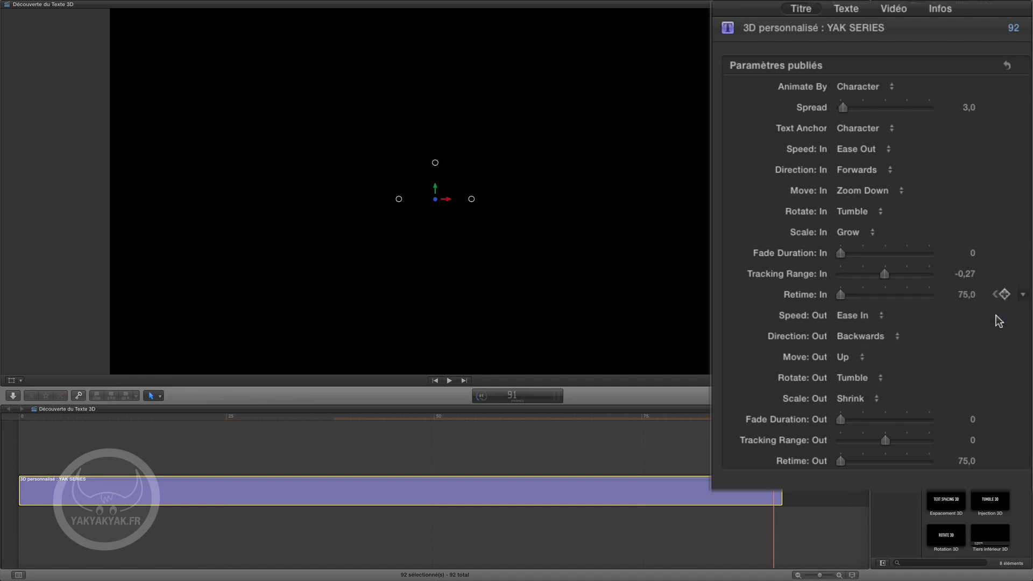
pyautogui.click(961, 299)
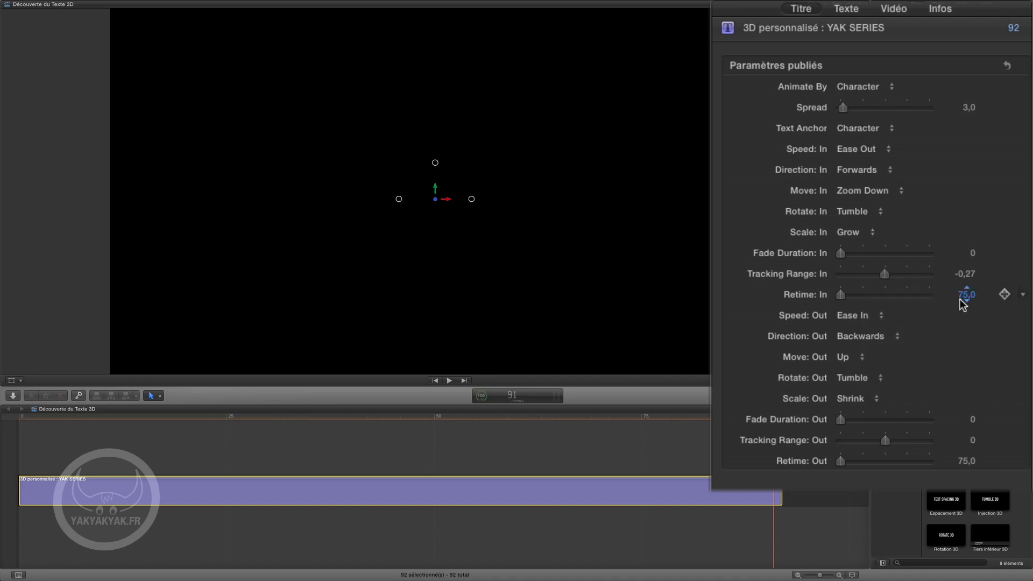
pyautogui.write('140')
pyautogui.press('Return')
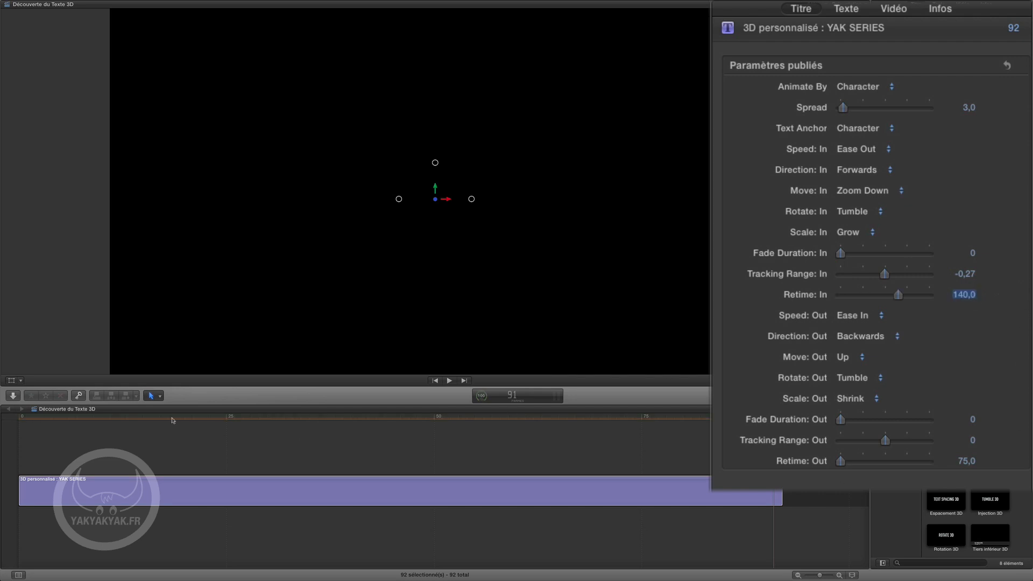
pyautogui.moveTo(146, 418); pyautogui.dragTo(3, 412)
pyautogui.press('space')
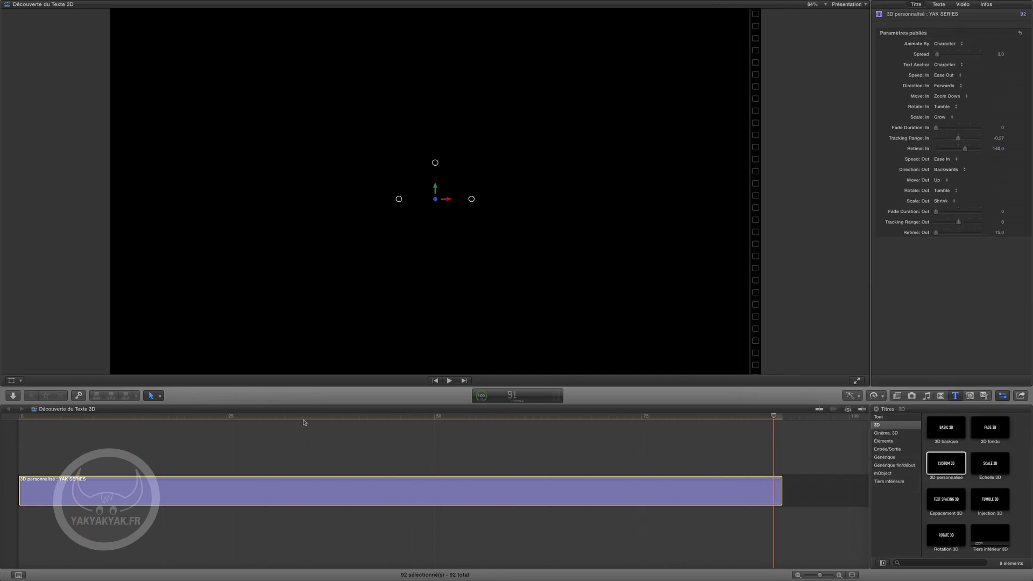
pyautogui.moveTo(721, 415); pyautogui.dragTo(209, 452)
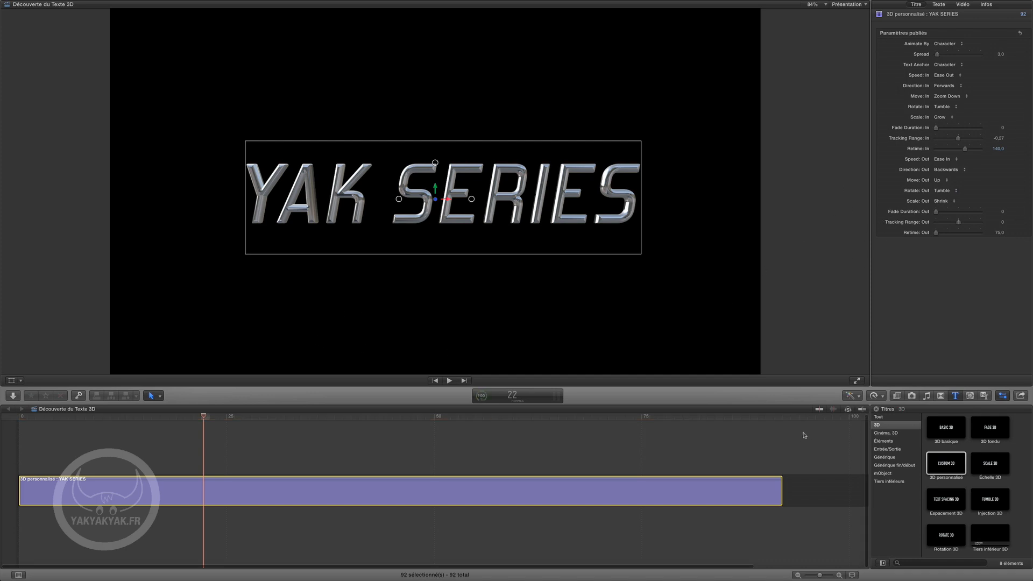
# Open a copy of the 3D personnalisé title template in Motion
pyautogui.click(946, 467)
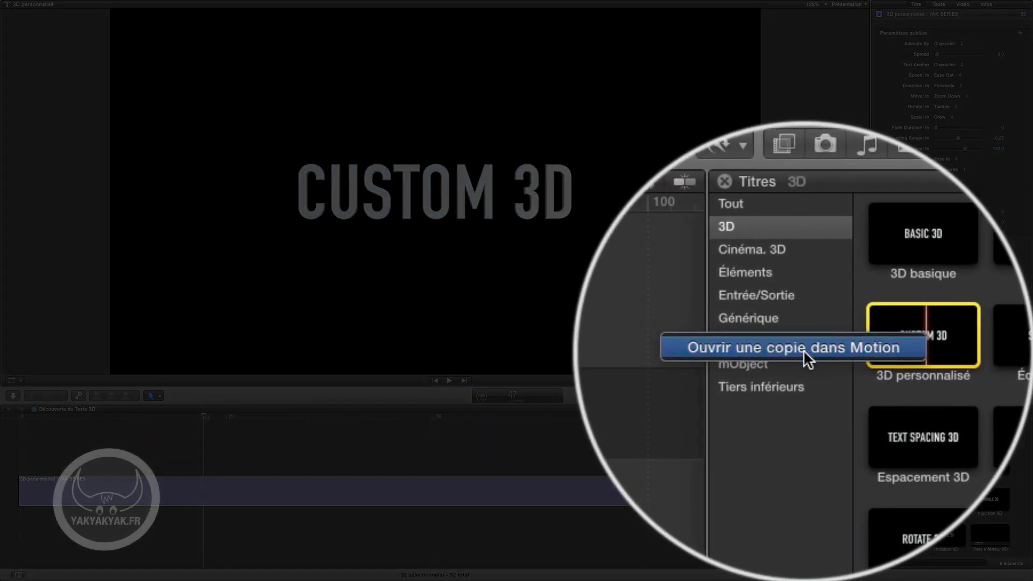
pyautogui.click(802, 349)
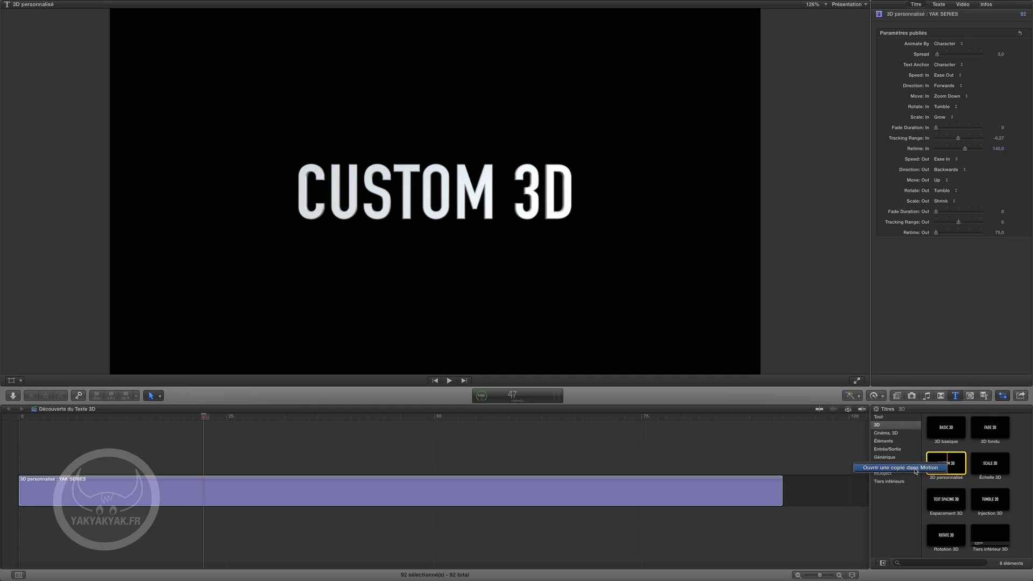
pyautogui.click(914, 471)
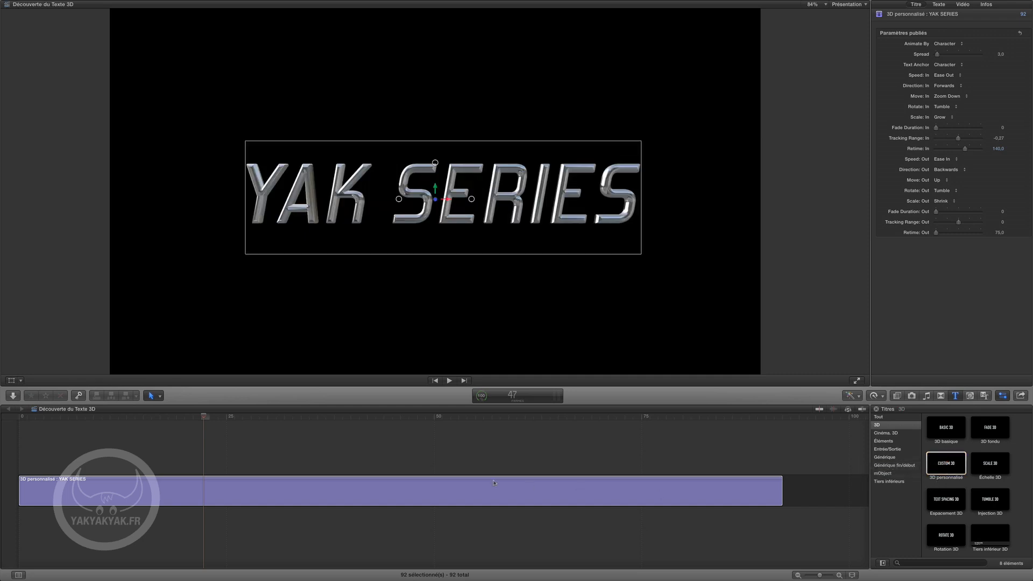